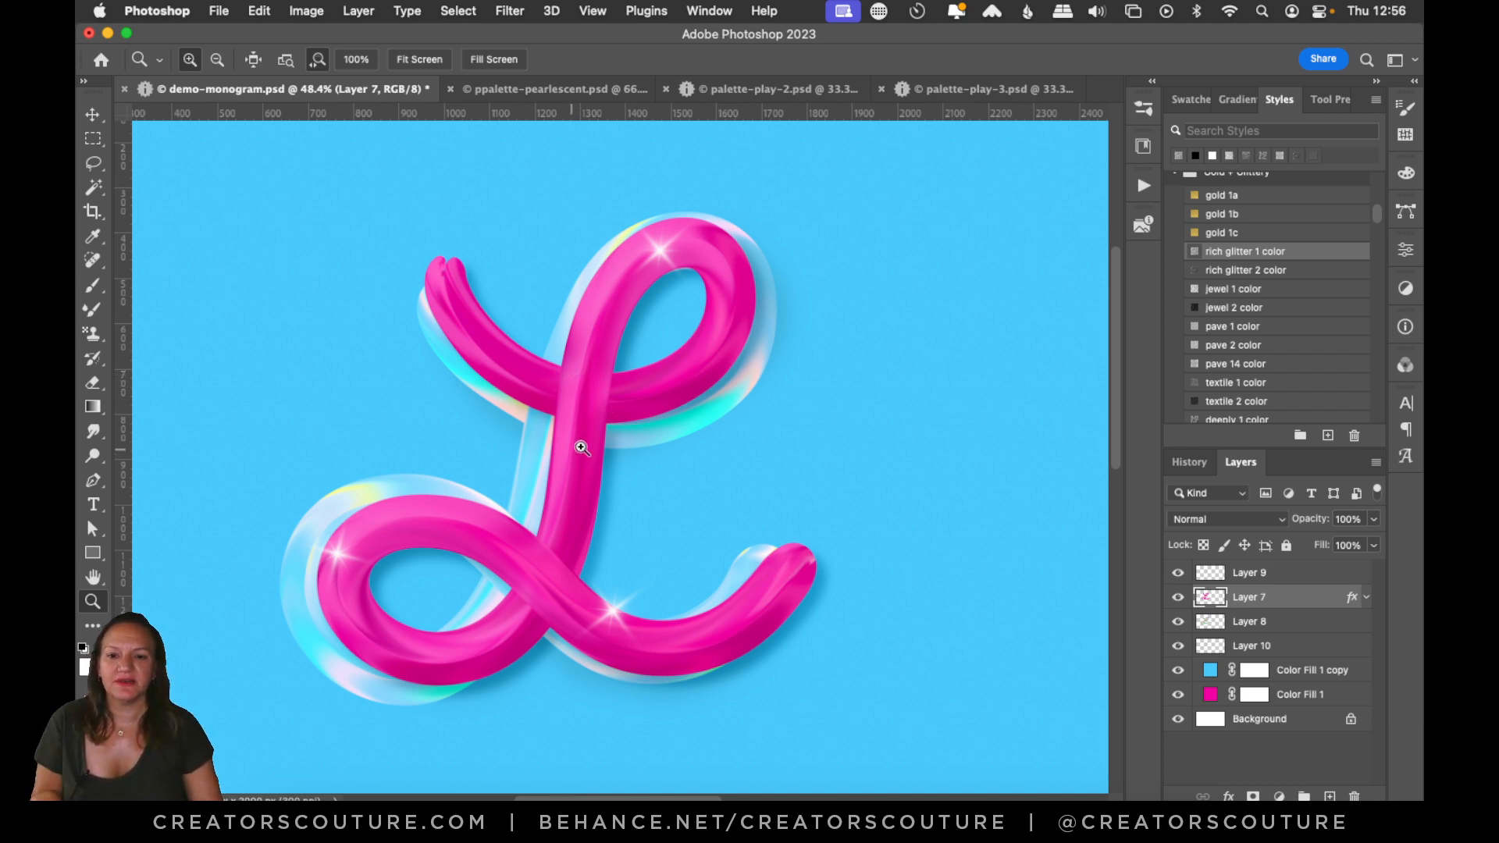
- Switch to Chrome, browse the Wet Paint brush product page down to its iridescent and pearl texture color blends, and return to Photoshop
{"action": "left_click_drag", "start_coordinate": [579, 440], "coordinate": [586, 439]}
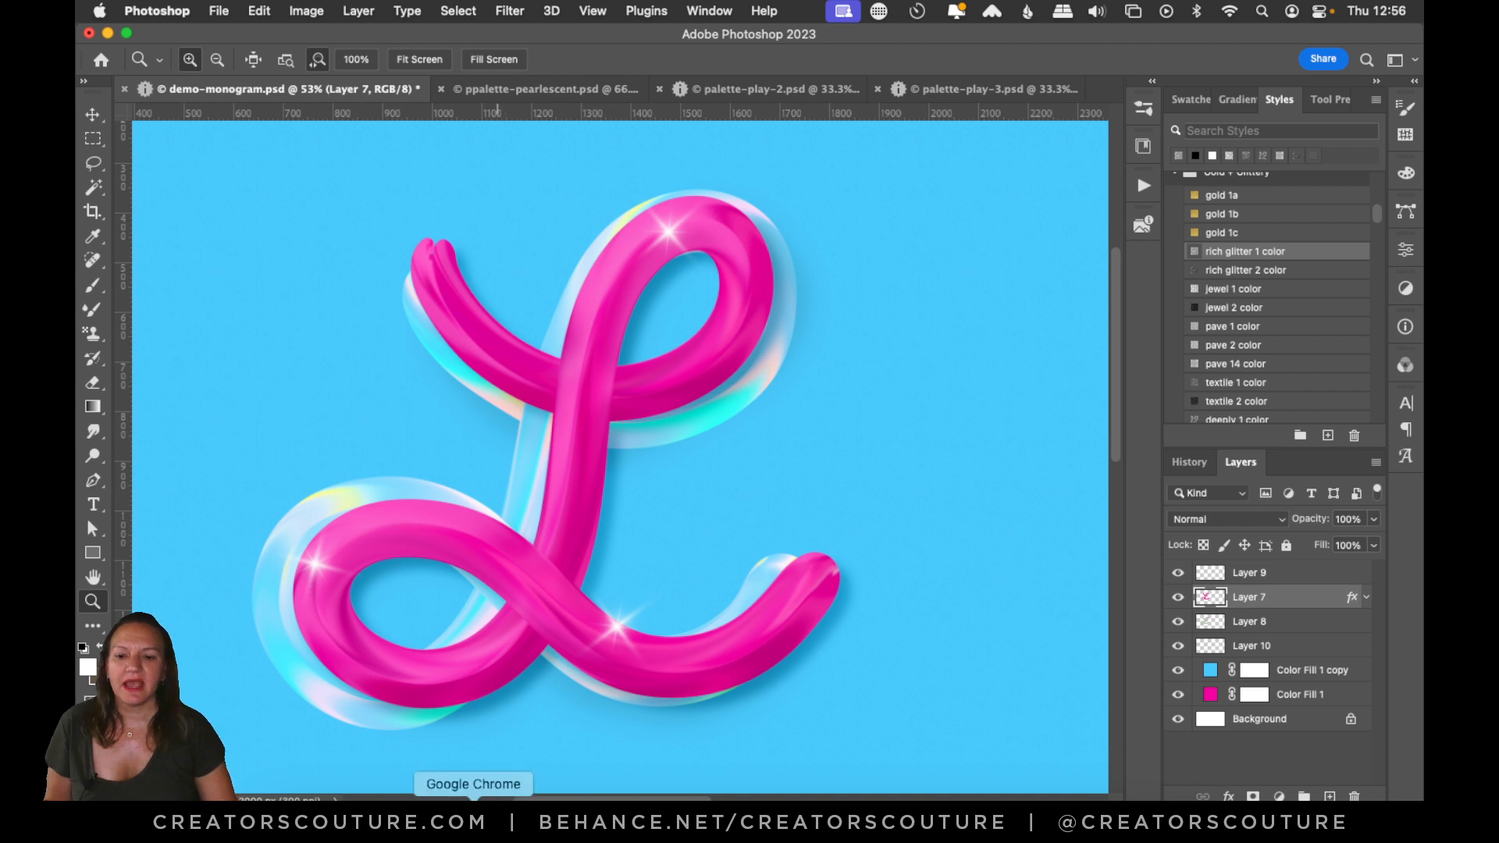
{"action": "left_click", "coordinate": [469, 805]}
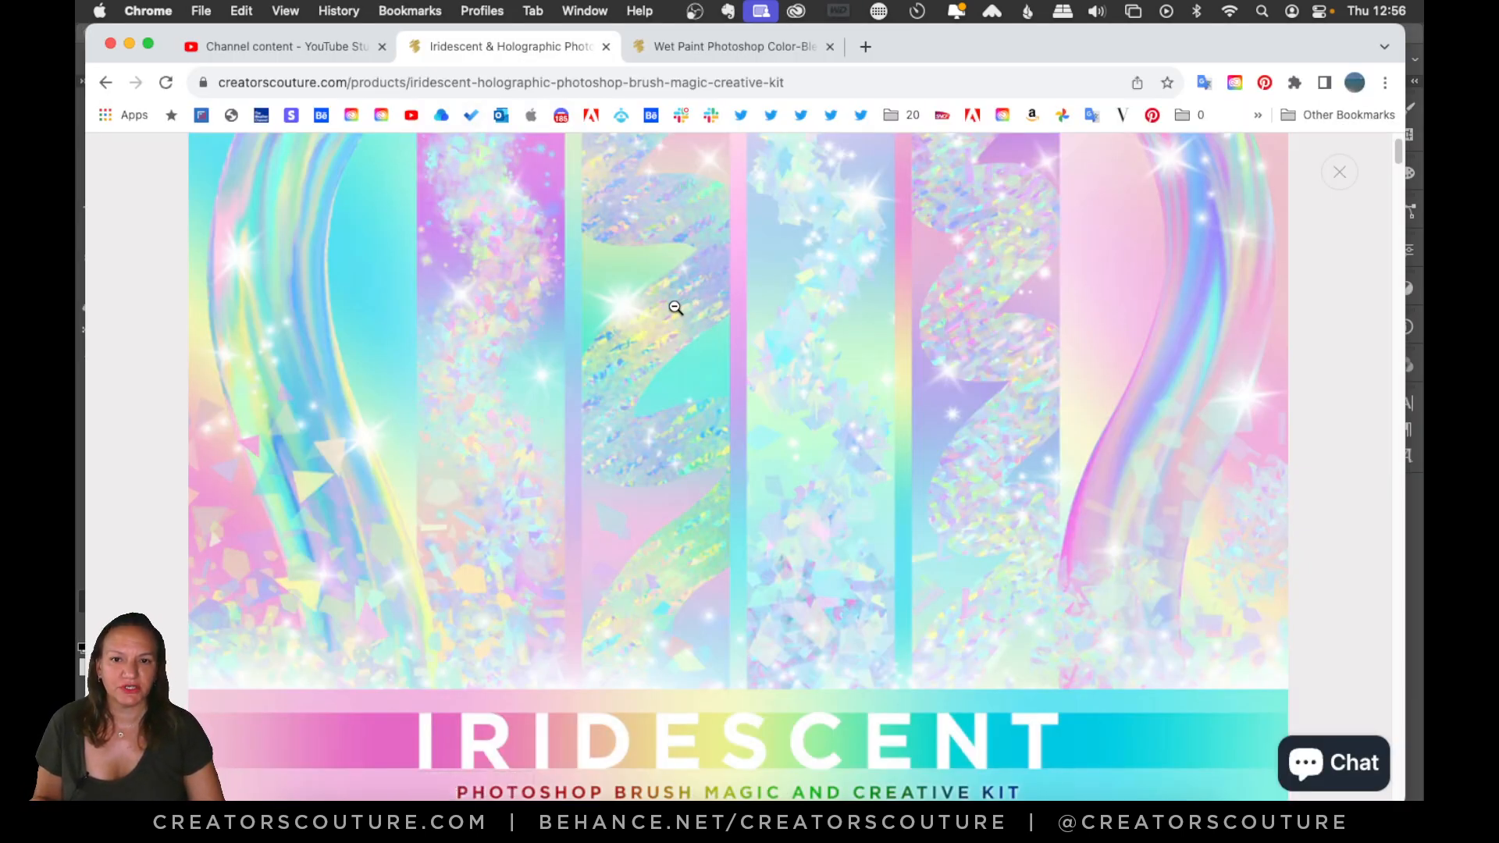
{"action": "left_click", "coordinate": [715, 46]}
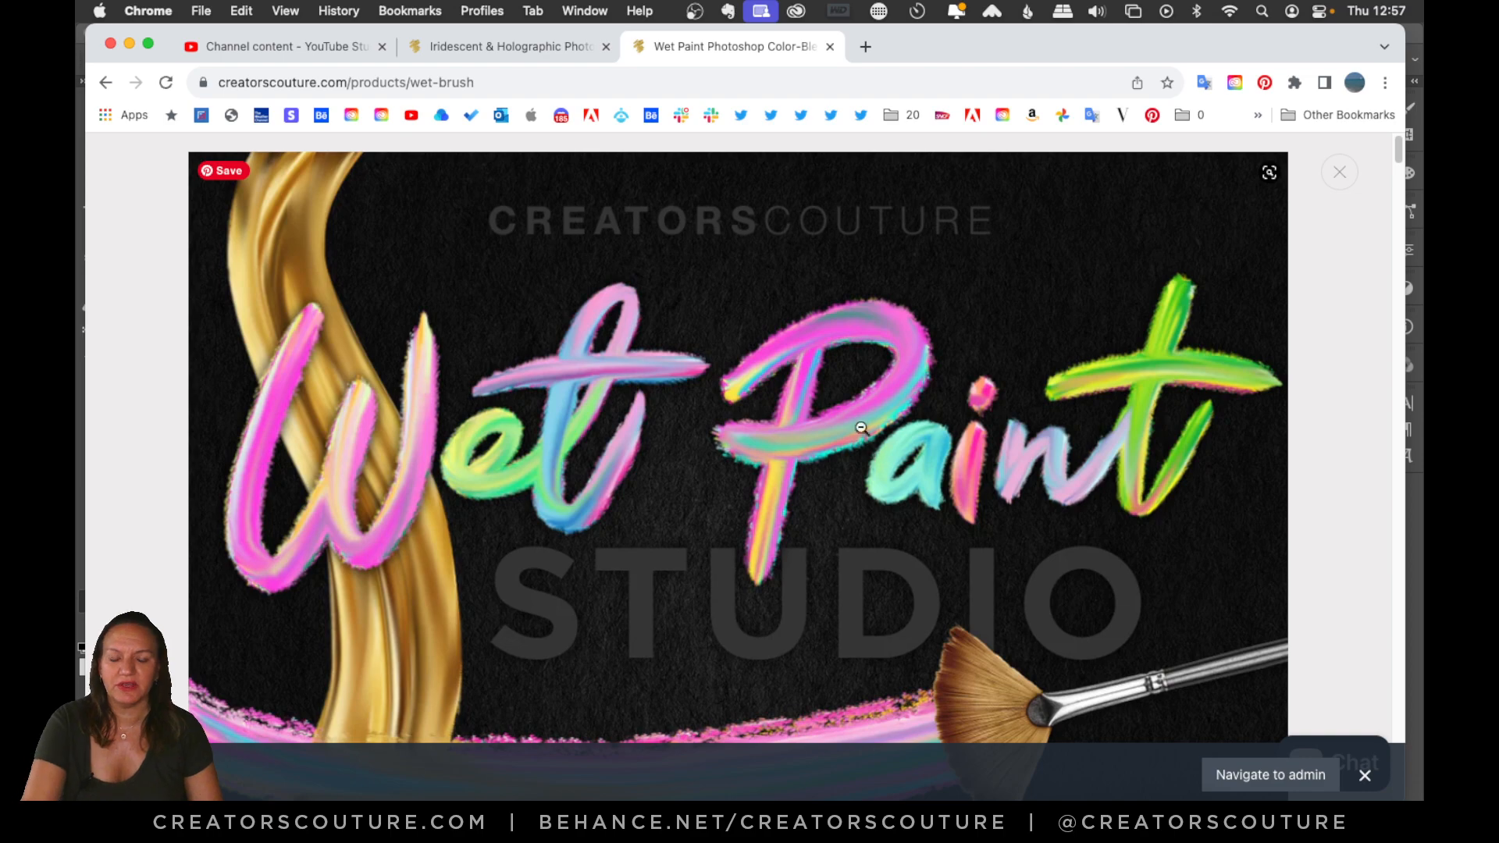
{"action": "scroll", "coordinate": [835, 385], "scroll_direction": "down", "scroll_amount": 20}
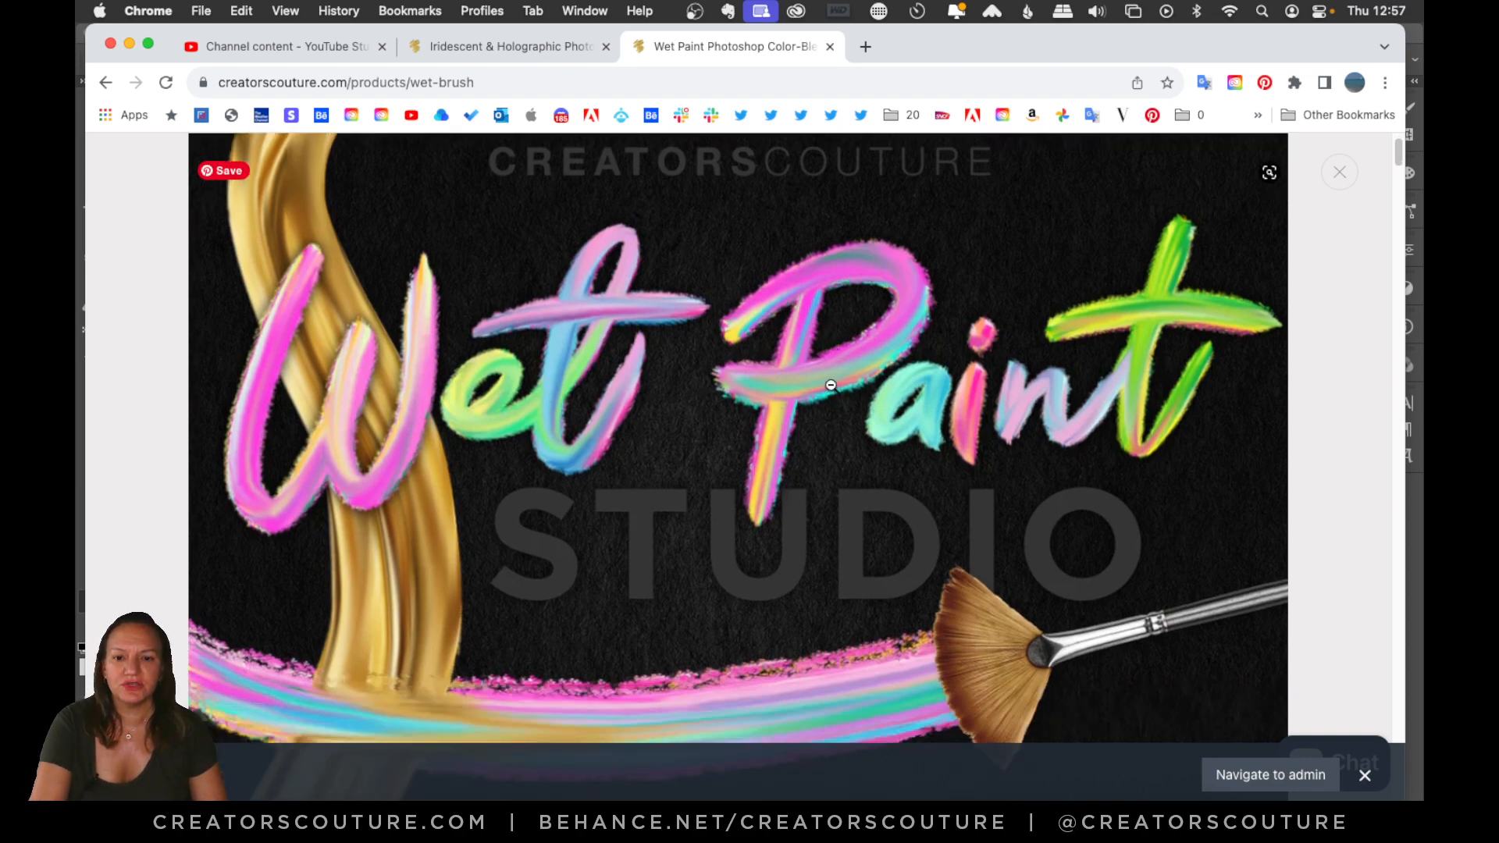
{"action": "scroll", "coordinate": [829, 391], "scroll_direction": "down", "scroll_amount": 20}
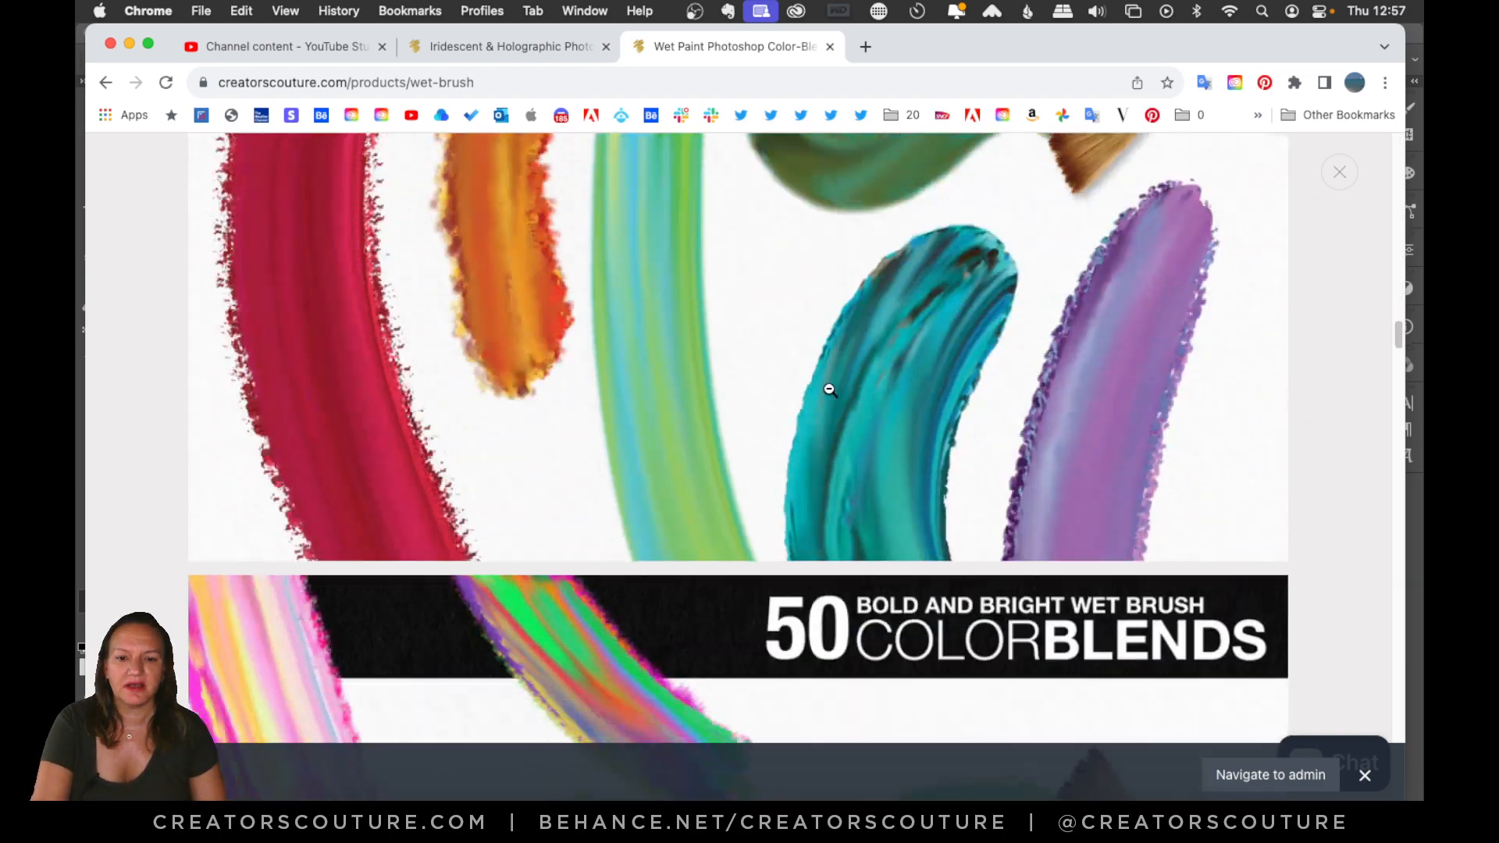
{"action": "scroll", "coordinate": [828, 391], "scroll_direction": "up", "scroll_amount": 5}
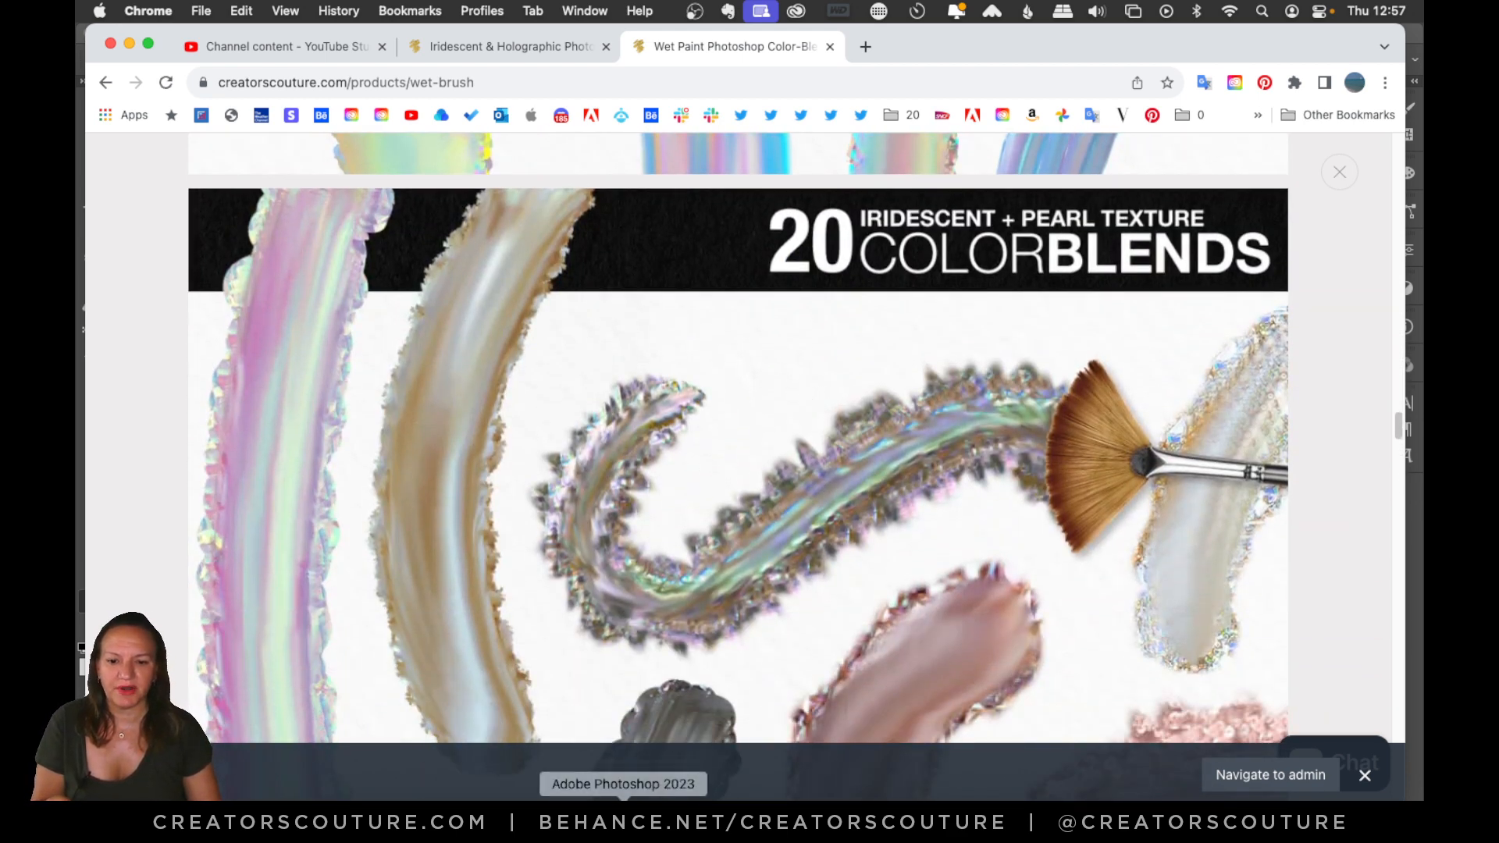
{"action": "left_click", "coordinate": [623, 816]}
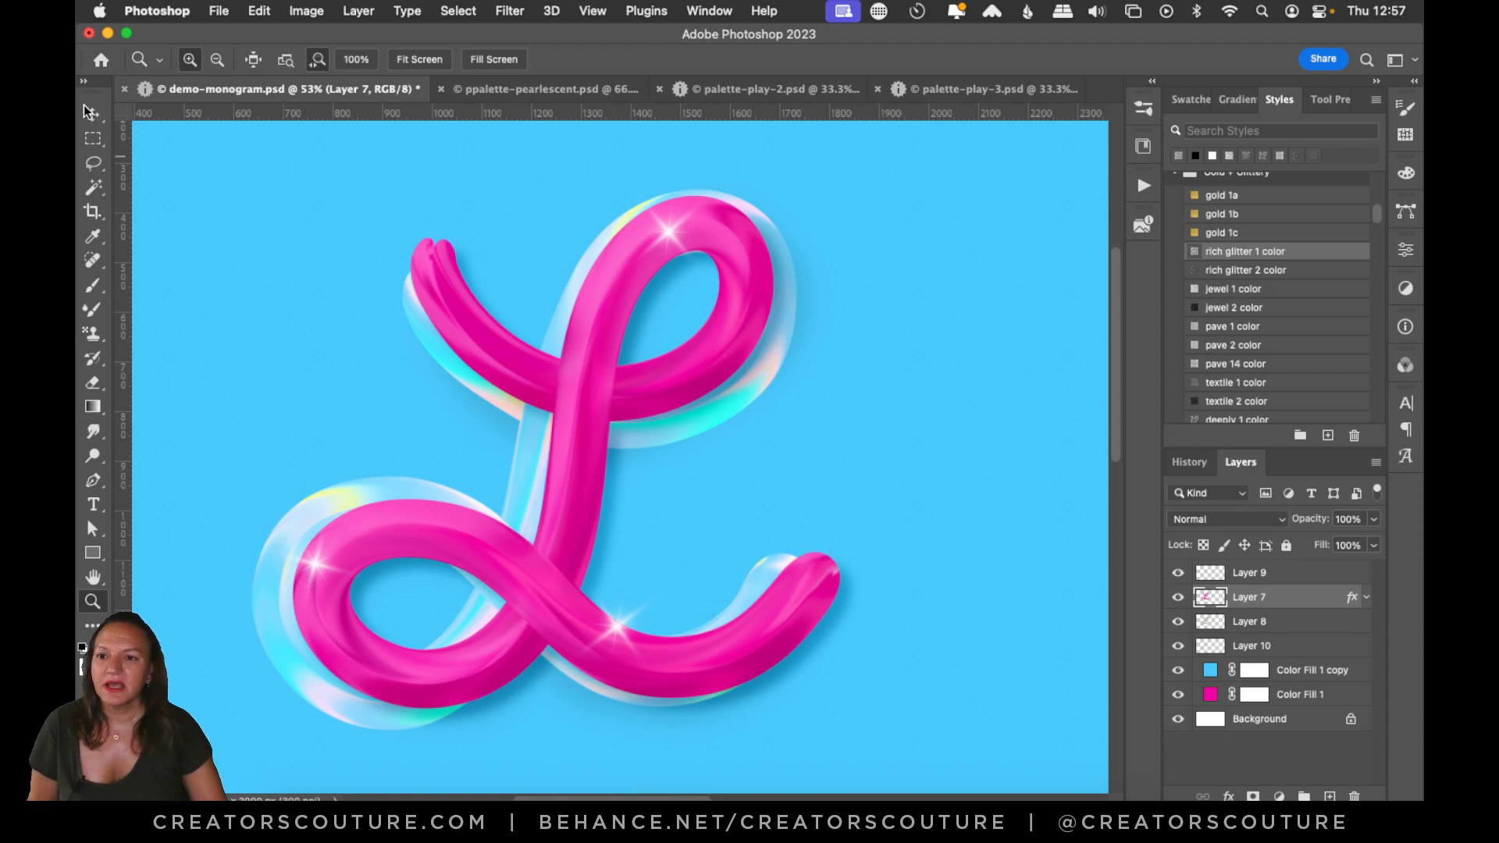
- Reframe the canvas so the whole pink monogram sits beside an empty blue area
{"action": "key", "text": "v"}
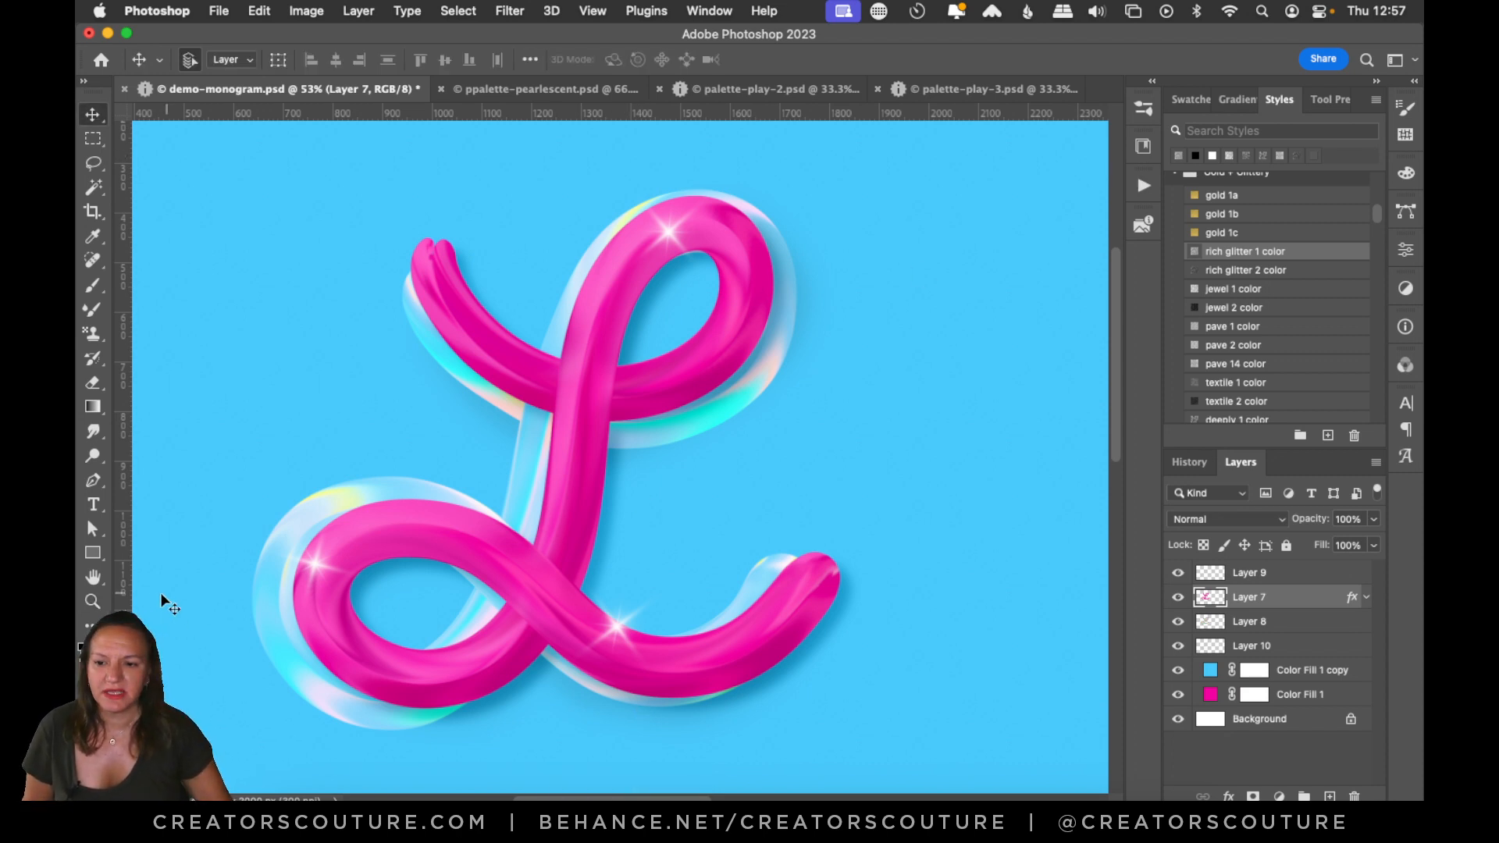
{"action": "left_click", "coordinate": [92, 600]}
{"action": "left_click", "coordinate": [743, 519], "text": "alt"}
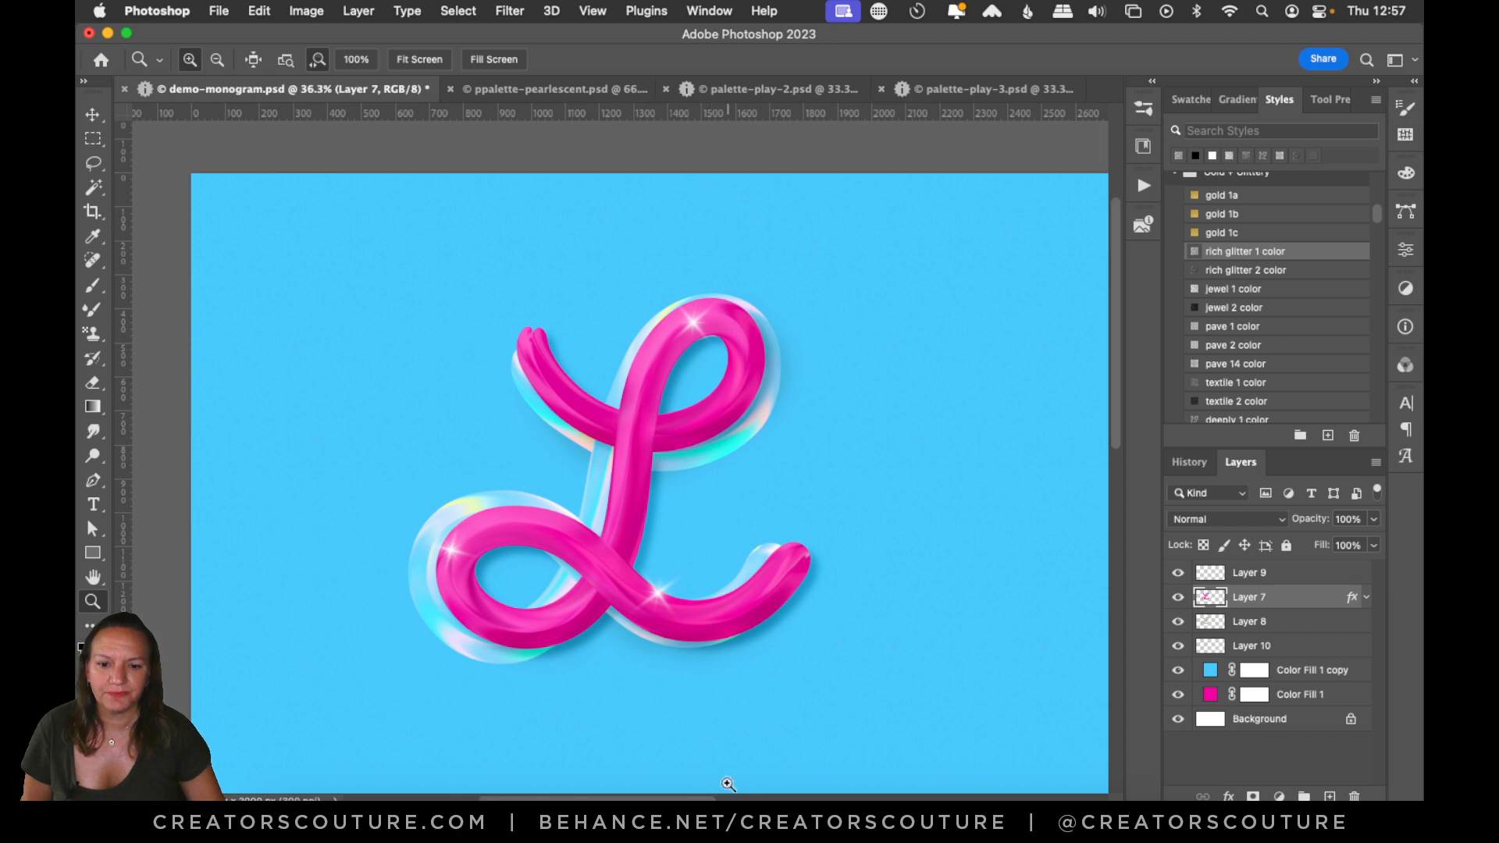
{"action": "left_click_drag", "start_coordinate": [723, 798], "coordinate": [774, 798]}
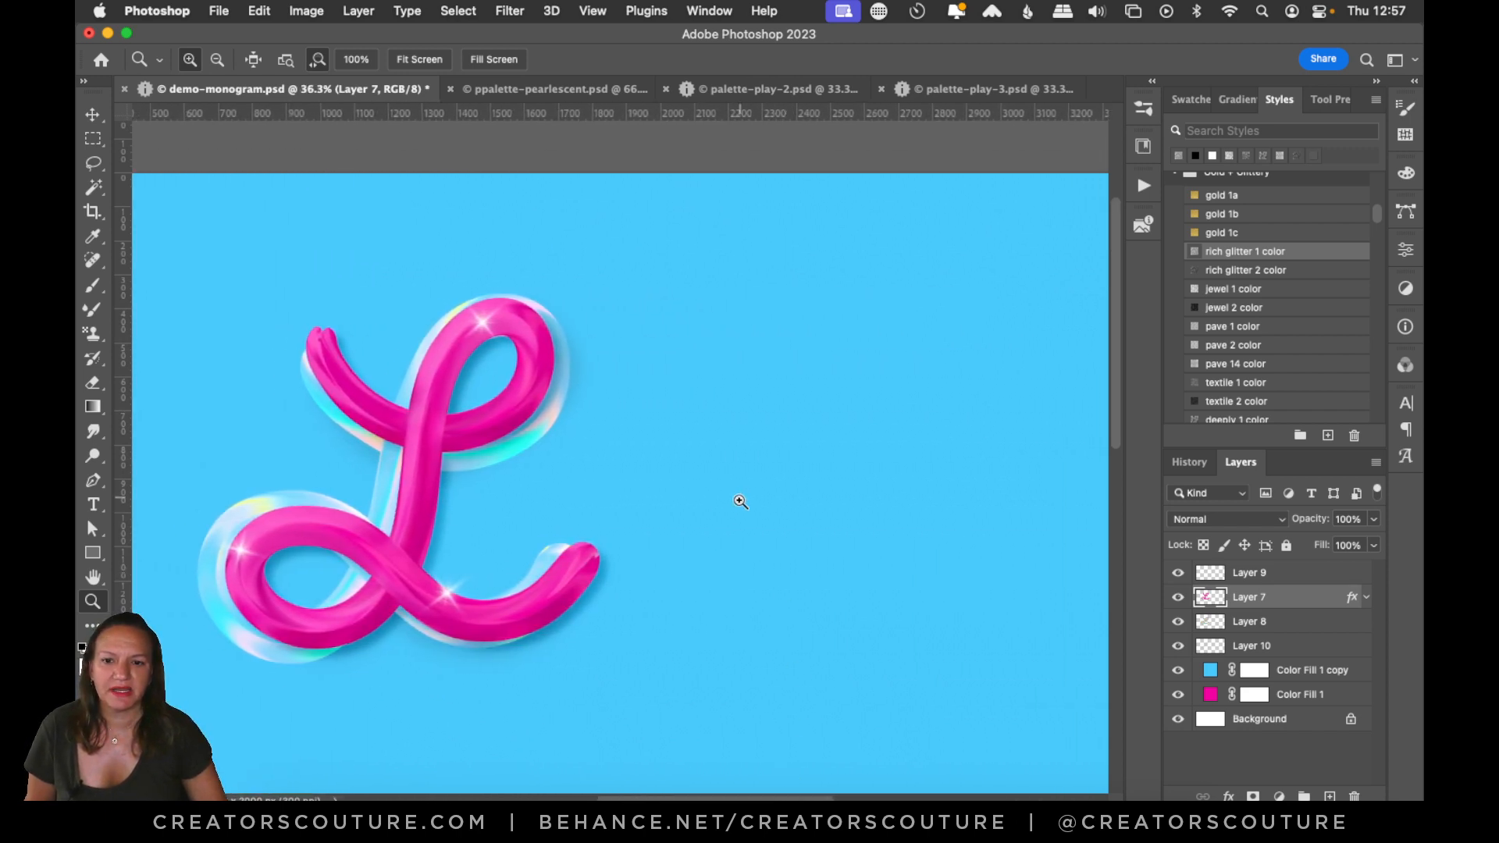
{"action": "left_click_drag", "start_coordinate": [738, 500], "coordinate": [743, 524]}
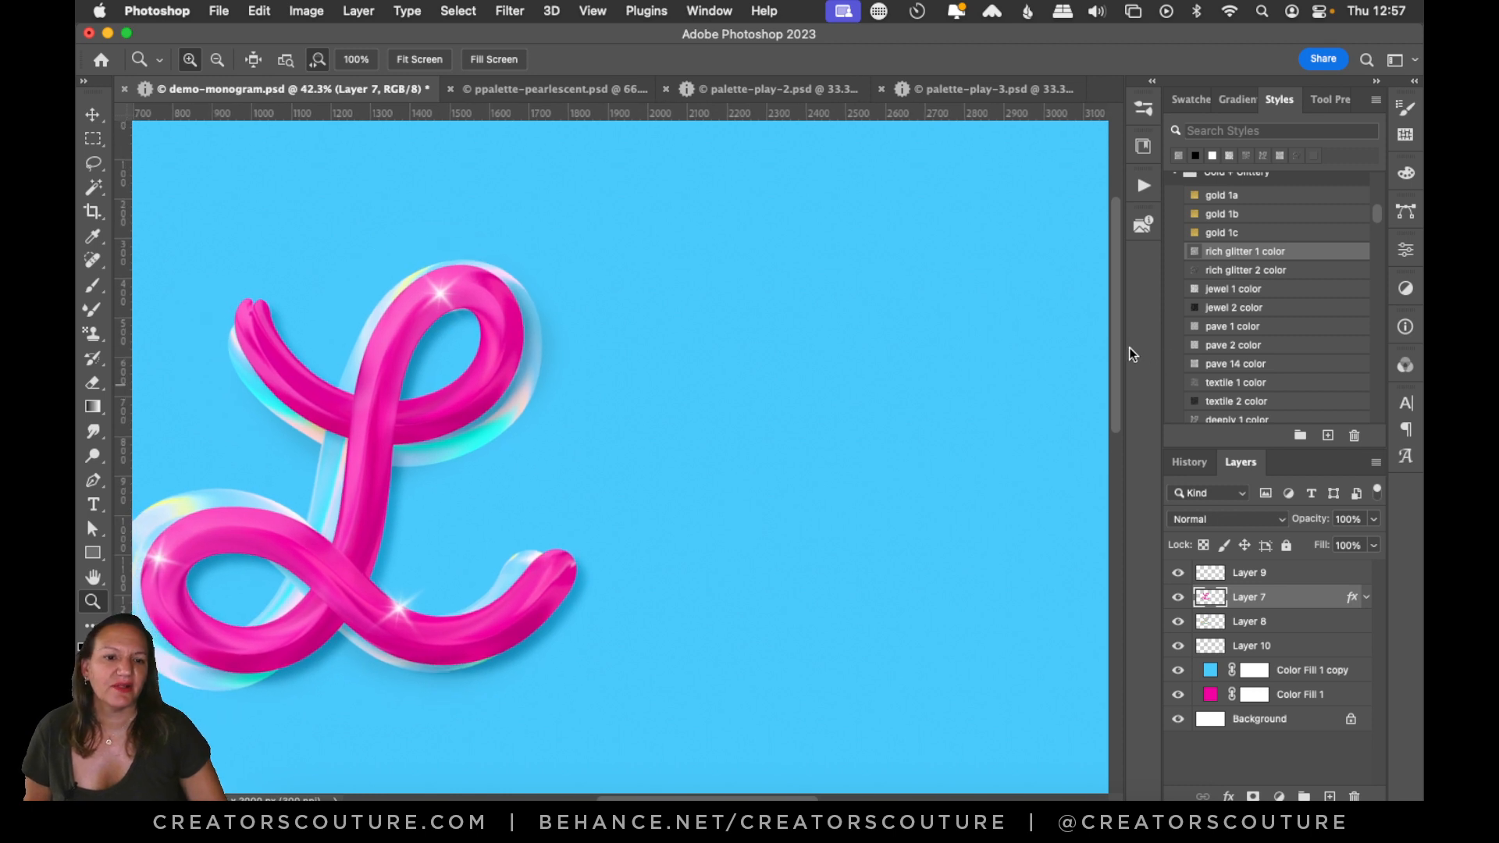
{"action": "left_click_drag", "start_coordinate": [1116, 348], "coordinate": [1087, 481]}
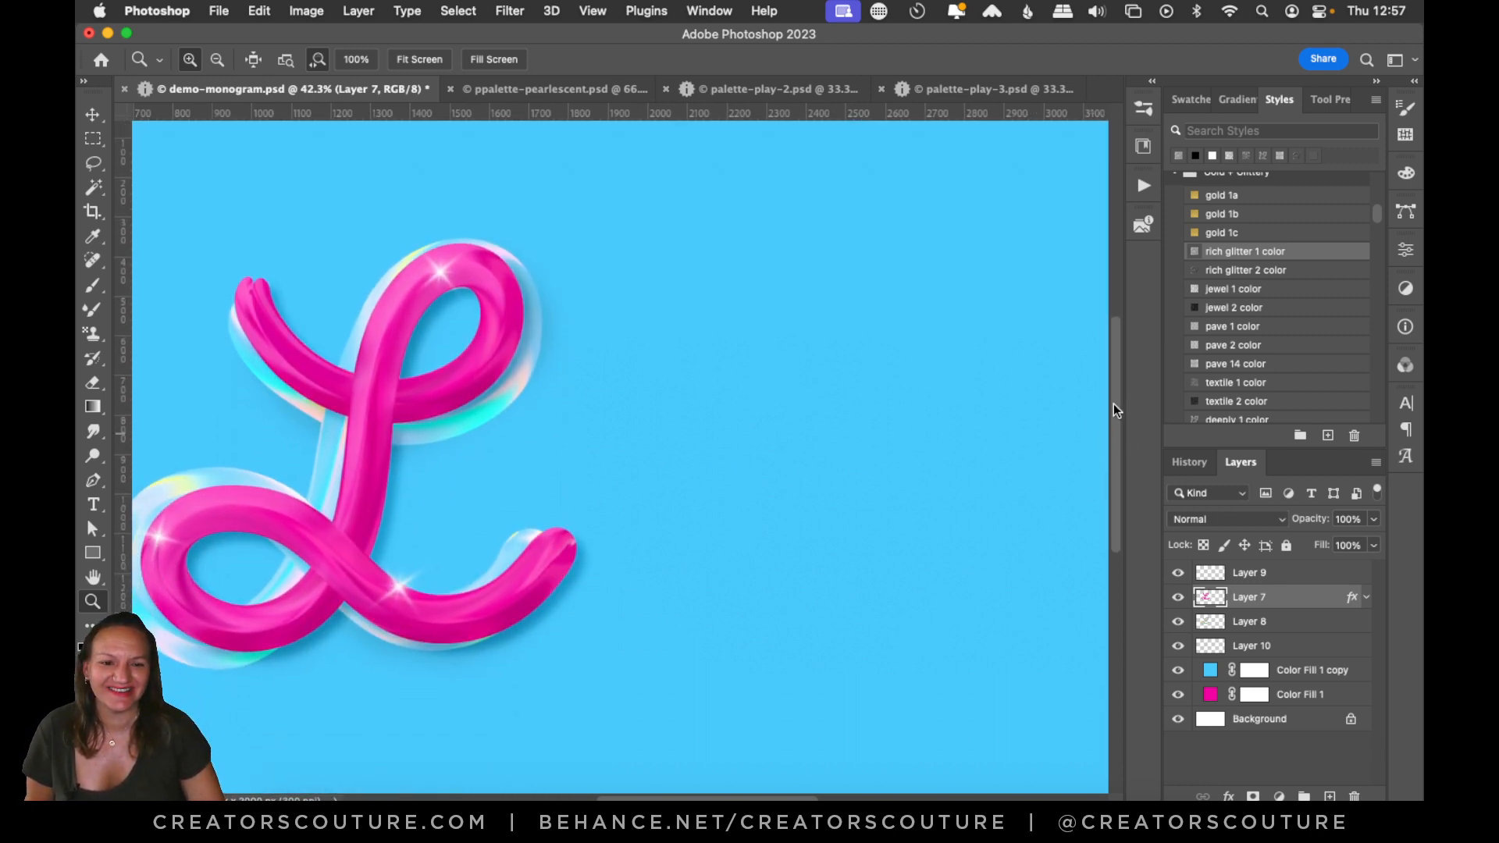
{"action": "left_click_drag", "start_coordinate": [1114, 404], "coordinate": [1106, 421]}
{"action": "left_click_drag", "start_coordinate": [489, 445], "coordinate": [495, 442]}
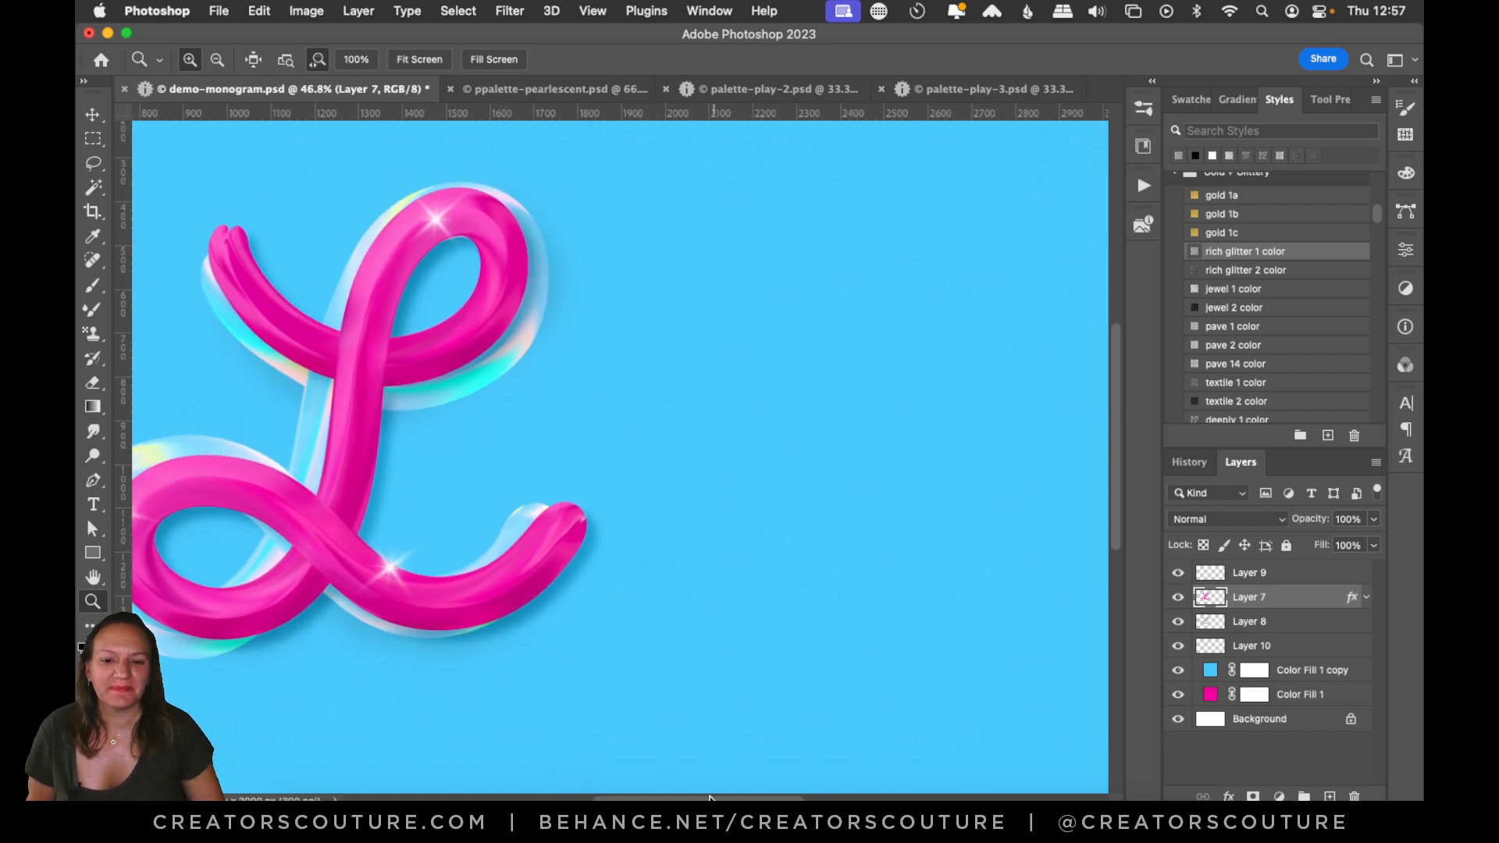
{"action": "left_click_drag", "start_coordinate": [710, 798], "coordinate": [705, 798]}
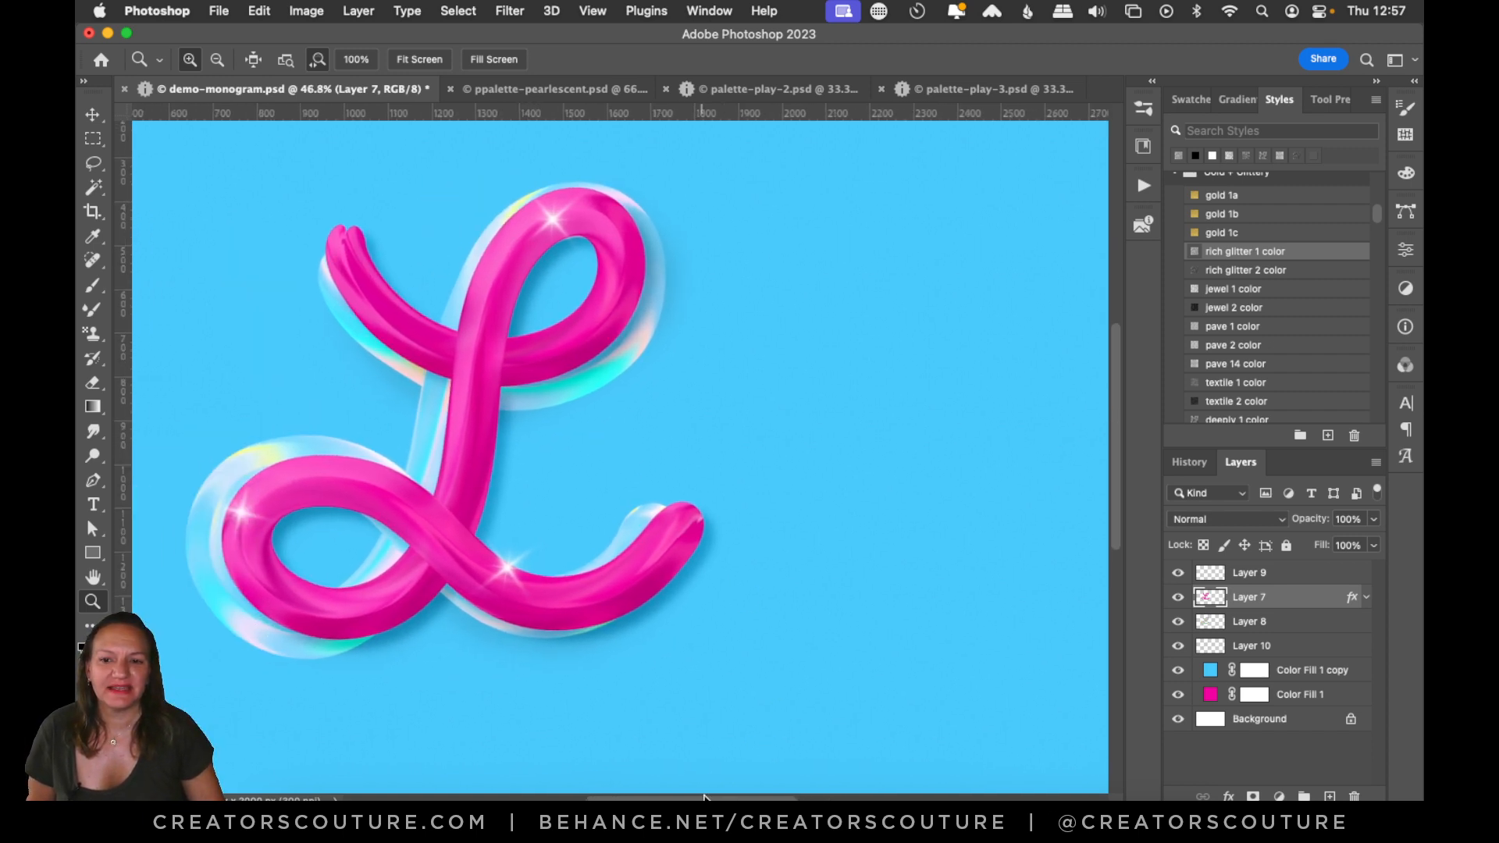
- Try a test stroke on Layer 9 with the Mixer Brush Tool Wet Iridescent 1 1 preset, and undo it
{"action": "left_click", "coordinate": [1144, 110]}
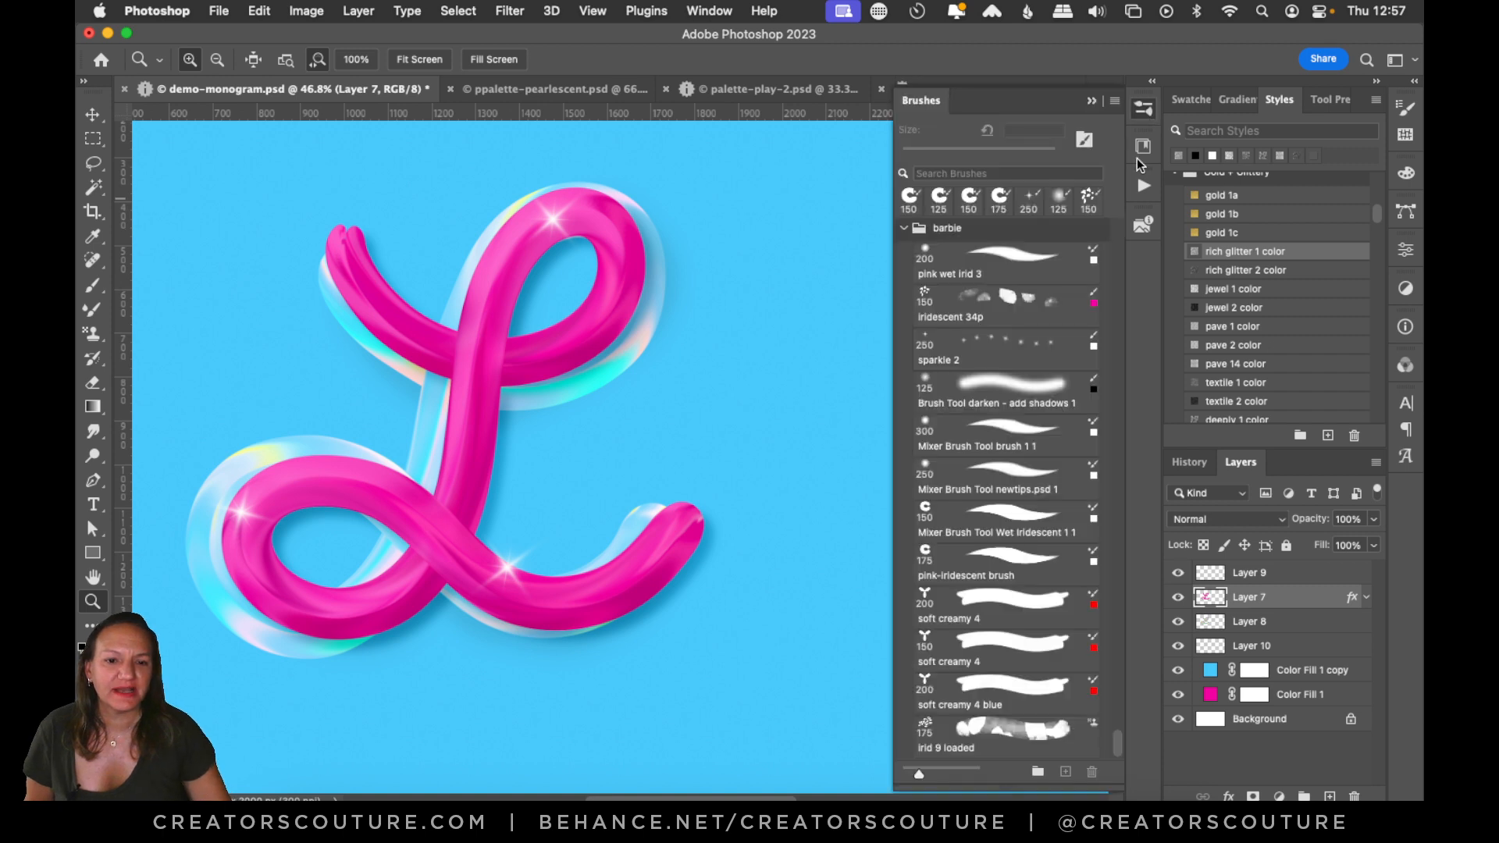
{"action": "left_click", "coordinate": [1016, 530]}
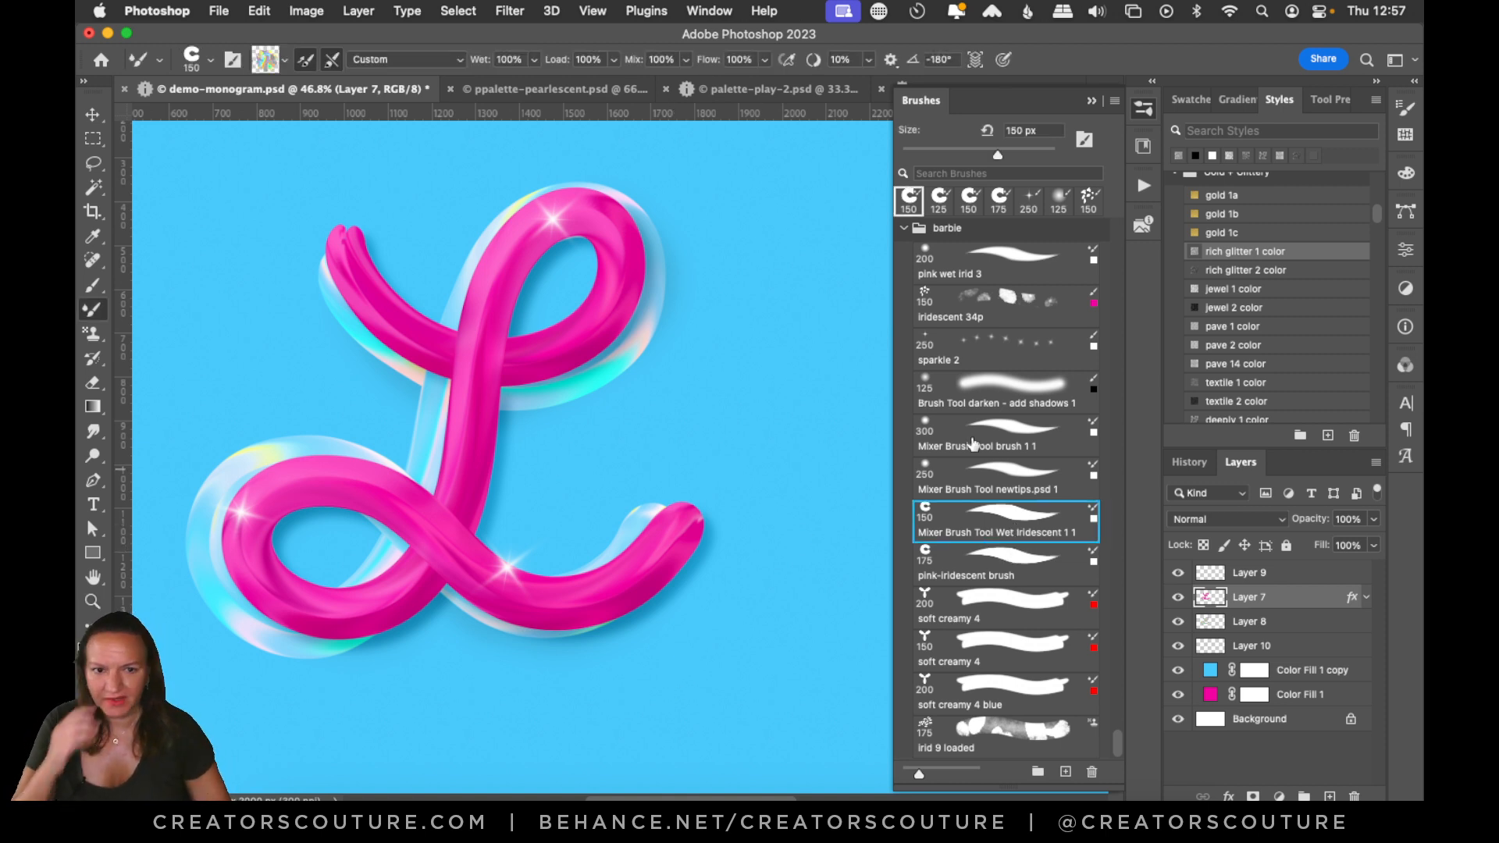
{"action": "mouse_move", "coordinate": [1112, 758]}
{"action": "left_mouse_down"}
{"action": "mouse_move", "coordinate": [1117, 587]}
{"action": "mouse_move", "coordinate": [1096, 756]}
{"action": "left_mouse_up"}
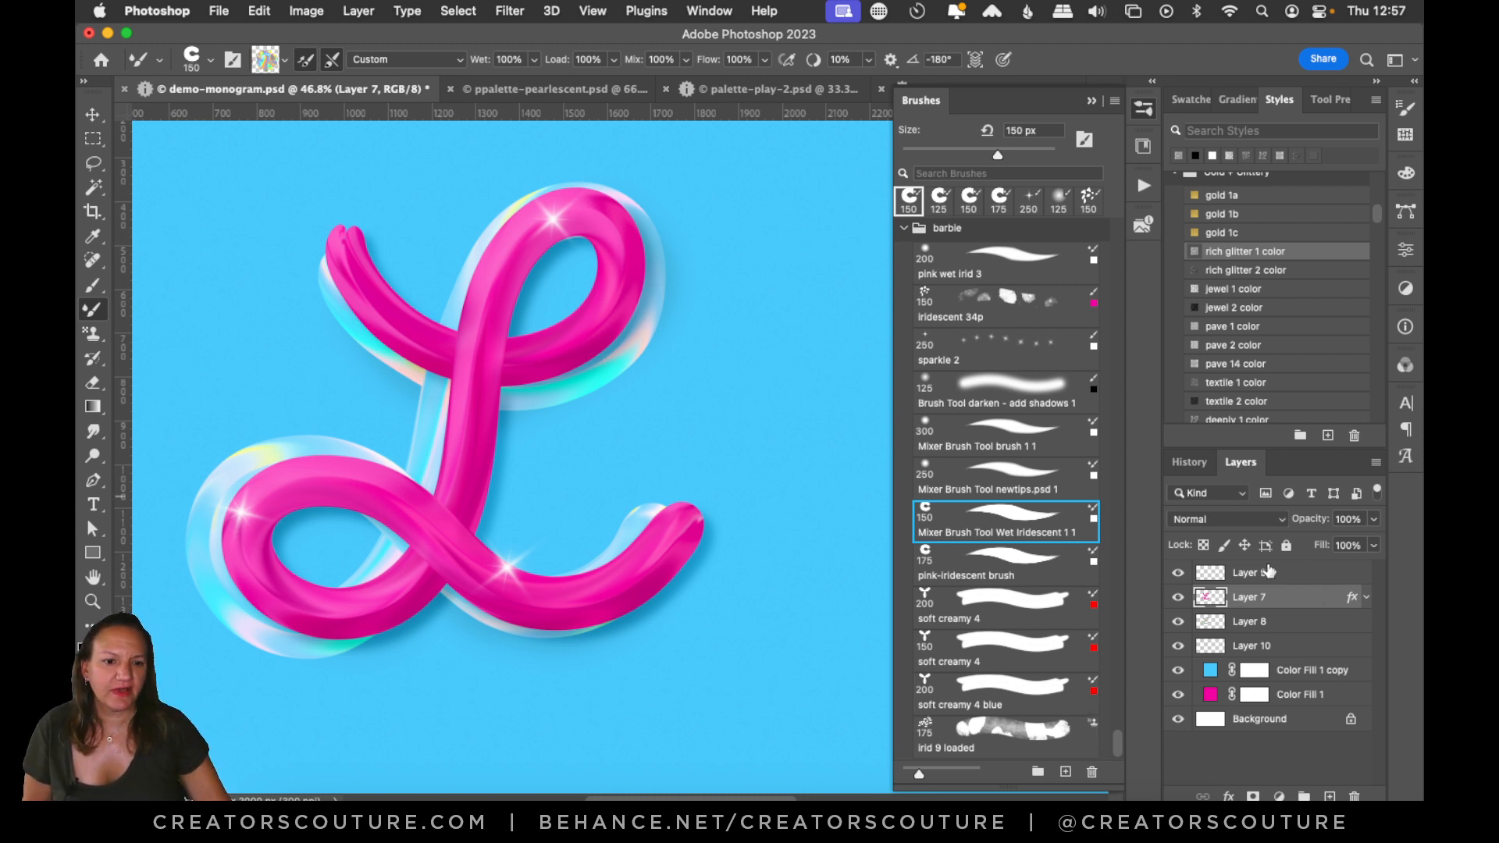
{"action": "left_click", "coordinate": [1268, 573]}
{"action": "mouse_move", "coordinate": [779, 221]}
{"action": "left_mouse_down"}
{"action": "mouse_move", "coordinate": [803, 200]}
{"action": "mouse_move", "coordinate": [856, 442]}
{"action": "mouse_move", "coordinate": [830, 629]}
{"action": "left_mouse_up"}
{"action": "key", "text": "super+z"}
- Choose the Wet Iridescent 1 brush preset, try a stroke beside the monogram, and undo it
{"action": "left_click_drag", "start_coordinate": [1118, 740], "coordinate": [1131, 537]}
{"action": "scroll", "coordinate": [1047, 553], "scroll_direction": "down", "scroll_amount": 10}
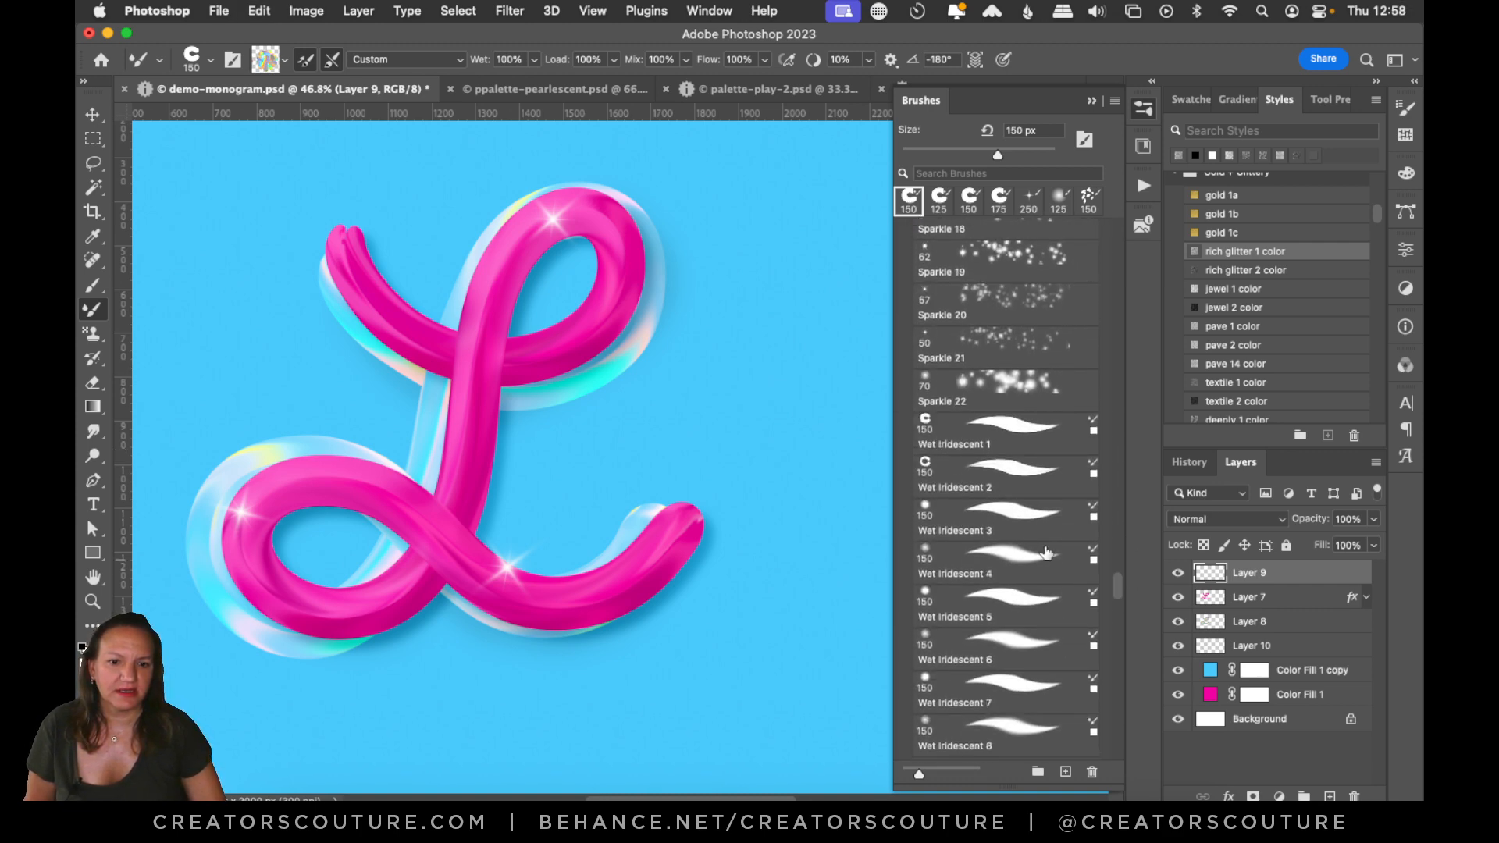
{"action": "left_click", "coordinate": [990, 447]}
{"action": "mouse_move", "coordinate": [824, 197]}
{"action": "left_mouse_down"}
{"action": "mouse_move", "coordinate": [766, 331]}
{"action": "mouse_move", "coordinate": [745, 624]}
{"action": "mouse_move", "coordinate": [808, 777]}
{"action": "left_mouse_up"}
{"action": "key", "text": "ctrl+z"}
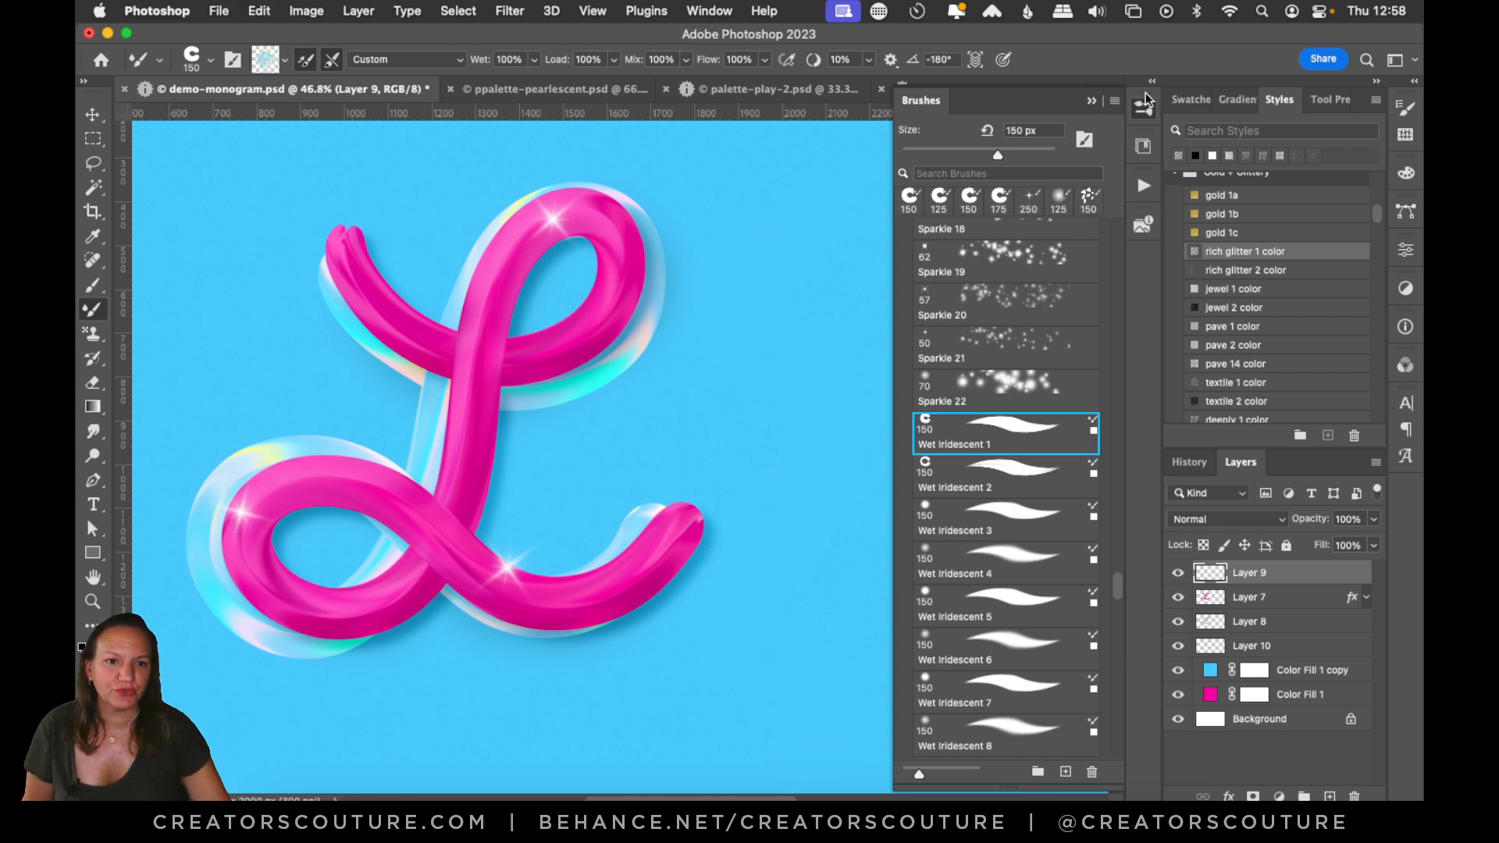
{"action": "left_click", "coordinate": [1134, 115]}
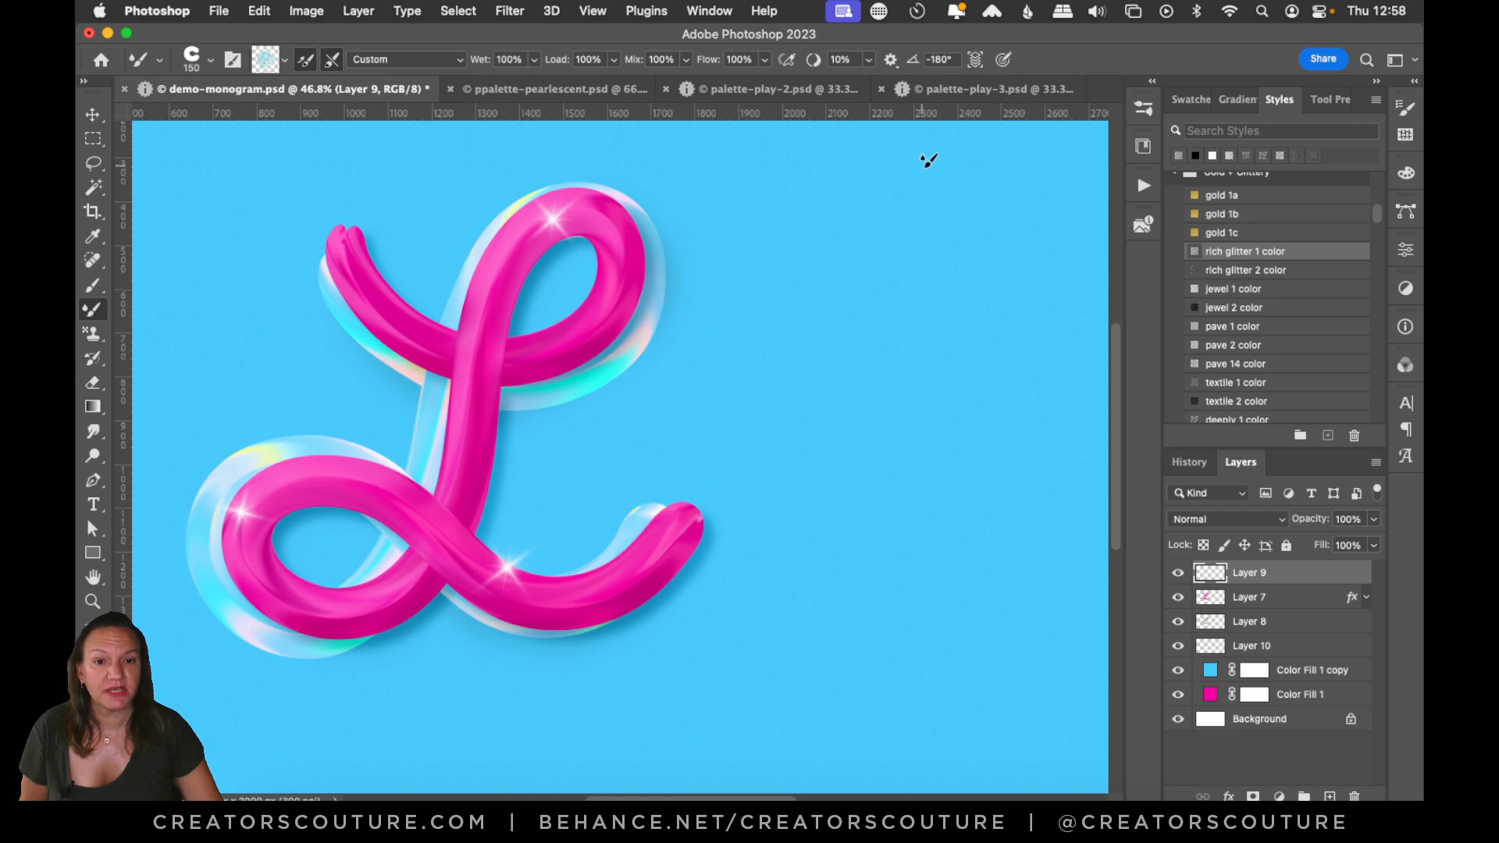
- Try long wavy iridescent strokes on the empty blue area beside the monogram, undoing each one
{"action": "mouse_move", "coordinate": [952, 150]}
{"action": "left_mouse_down"}
{"action": "mouse_move", "coordinate": [874, 193]}
{"action": "mouse_move", "coordinate": [907, 282]}
{"action": "mouse_move", "coordinate": [911, 402]}
{"action": "mouse_move", "coordinate": [823, 483]}
{"action": "mouse_move", "coordinate": [916, 597]}
{"action": "mouse_move", "coordinate": [812, 764]}
{"action": "left_mouse_up"}
{"action": "key", "text": "ctrl+z"}
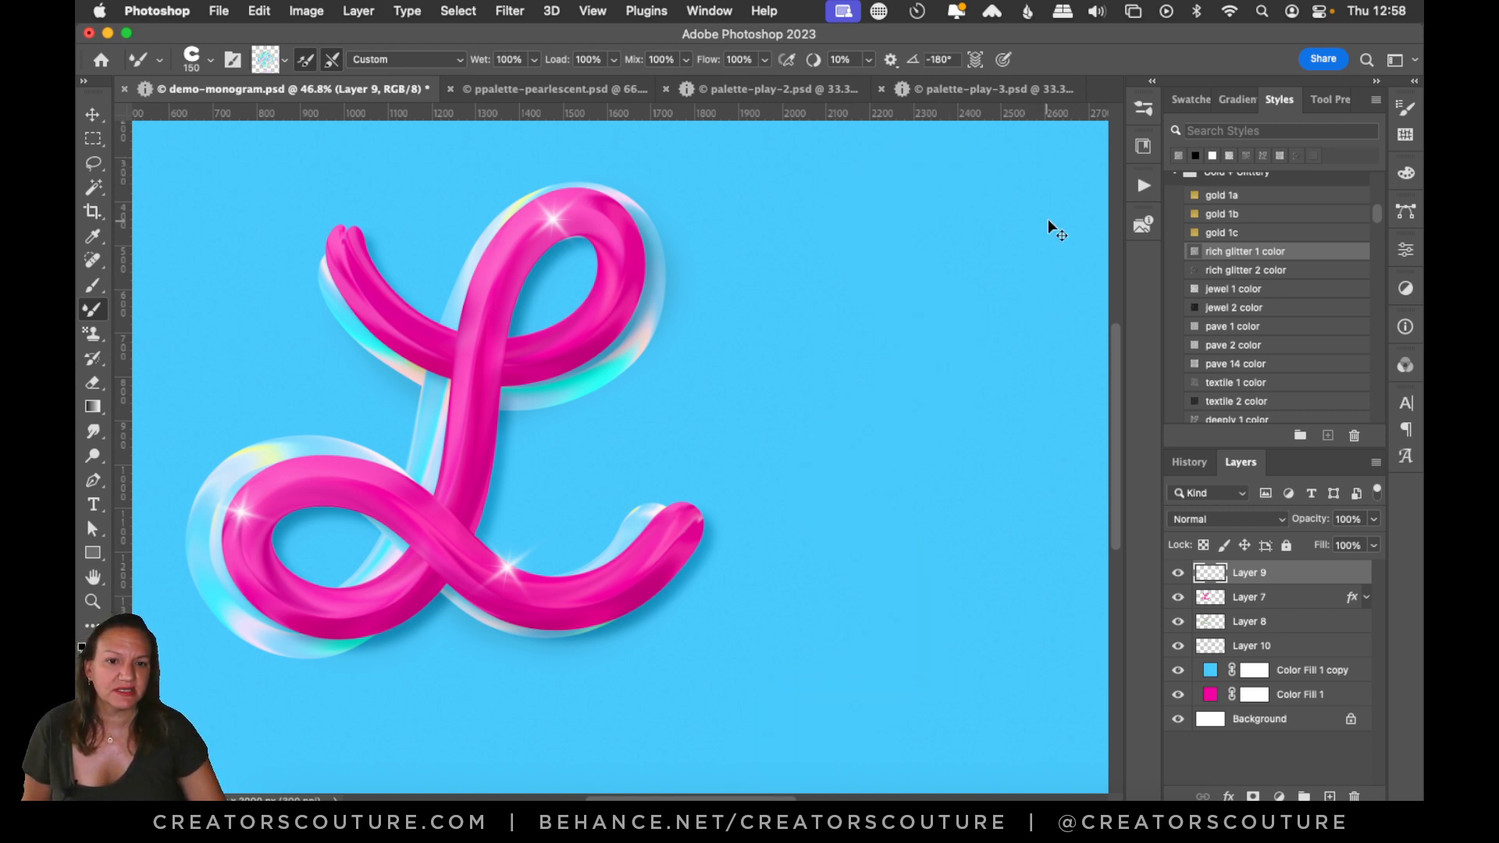
{"action": "mouse_move", "coordinate": [1070, 202]}
{"action": "left_mouse_down"}
{"action": "mouse_move", "coordinate": [943, 246]}
{"action": "mouse_move", "coordinate": [789, 466]}
{"action": "mouse_move", "coordinate": [722, 693]}
{"action": "mouse_move", "coordinate": [650, 751]}
{"action": "left_mouse_up"}
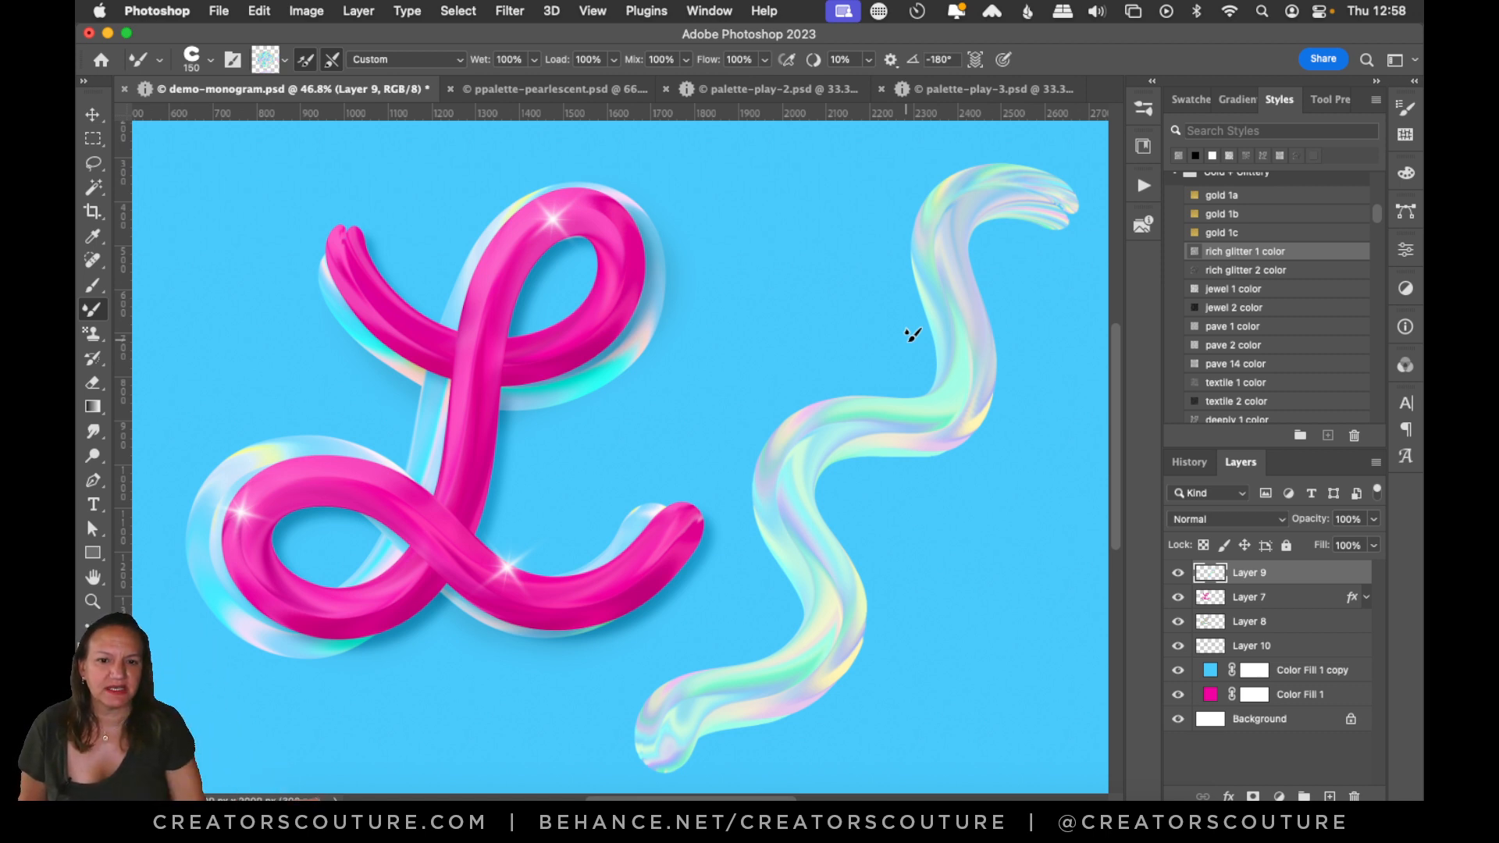
{"action": "key", "text": "super+z"}
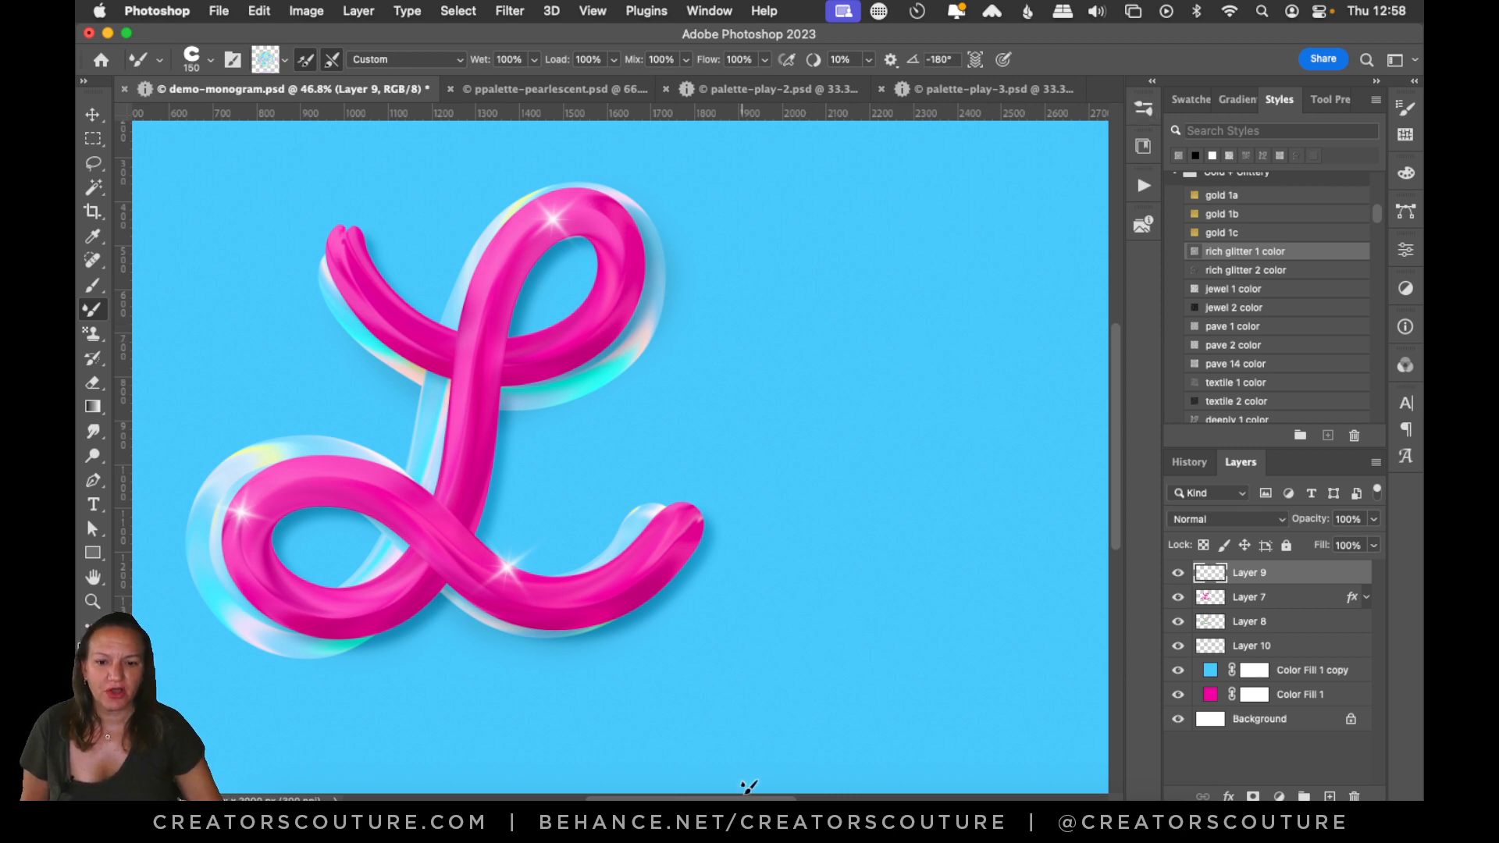
- Expand the effects list of Layer 7 and add a new layer above it
{"action": "left_click_drag", "start_coordinate": [735, 800], "coordinate": [739, 800]}
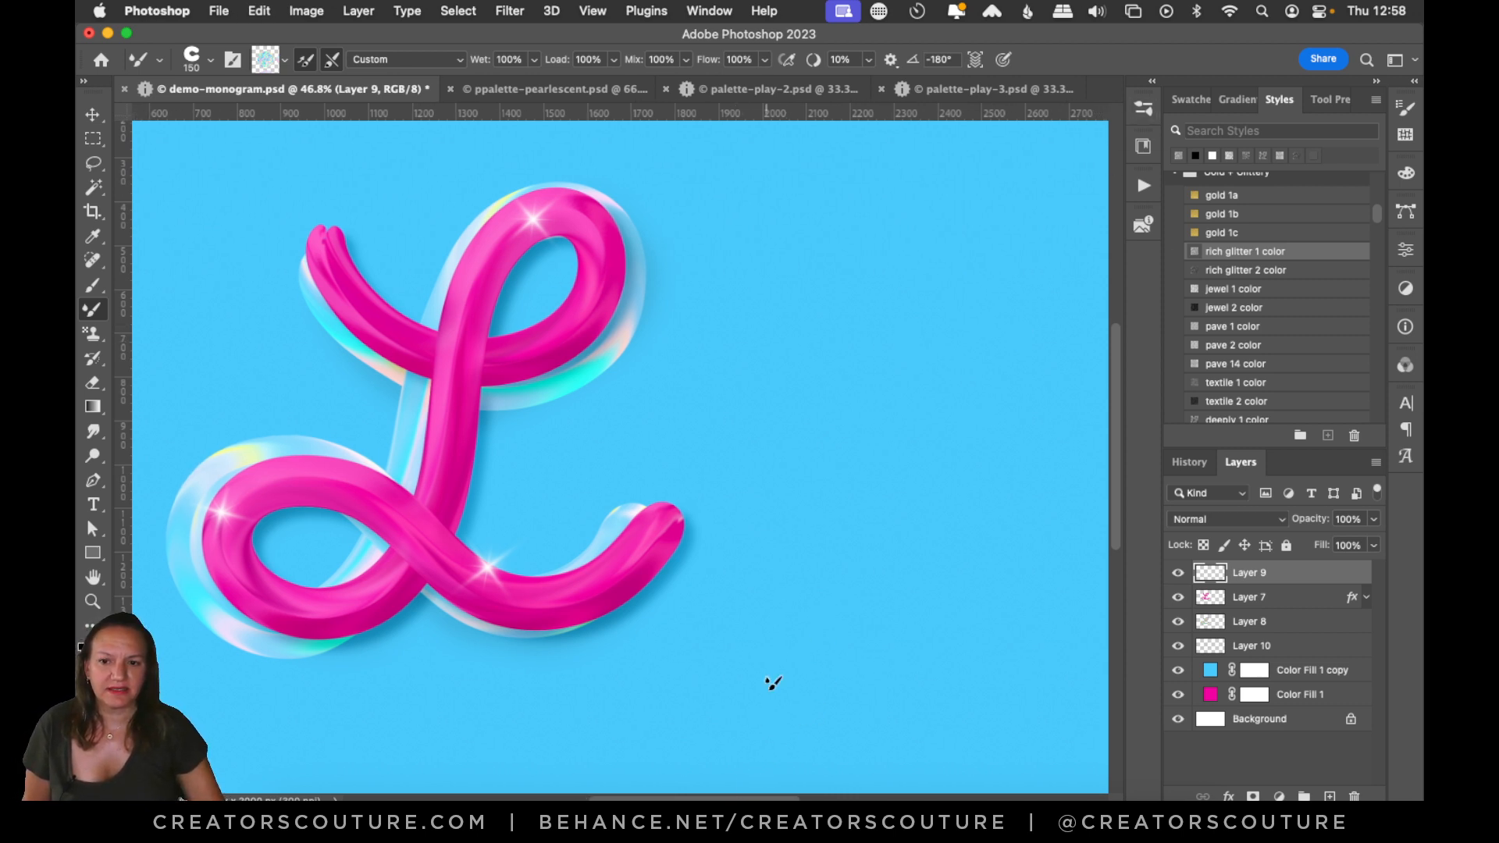
{"action": "left_click", "coordinate": [1247, 603]}
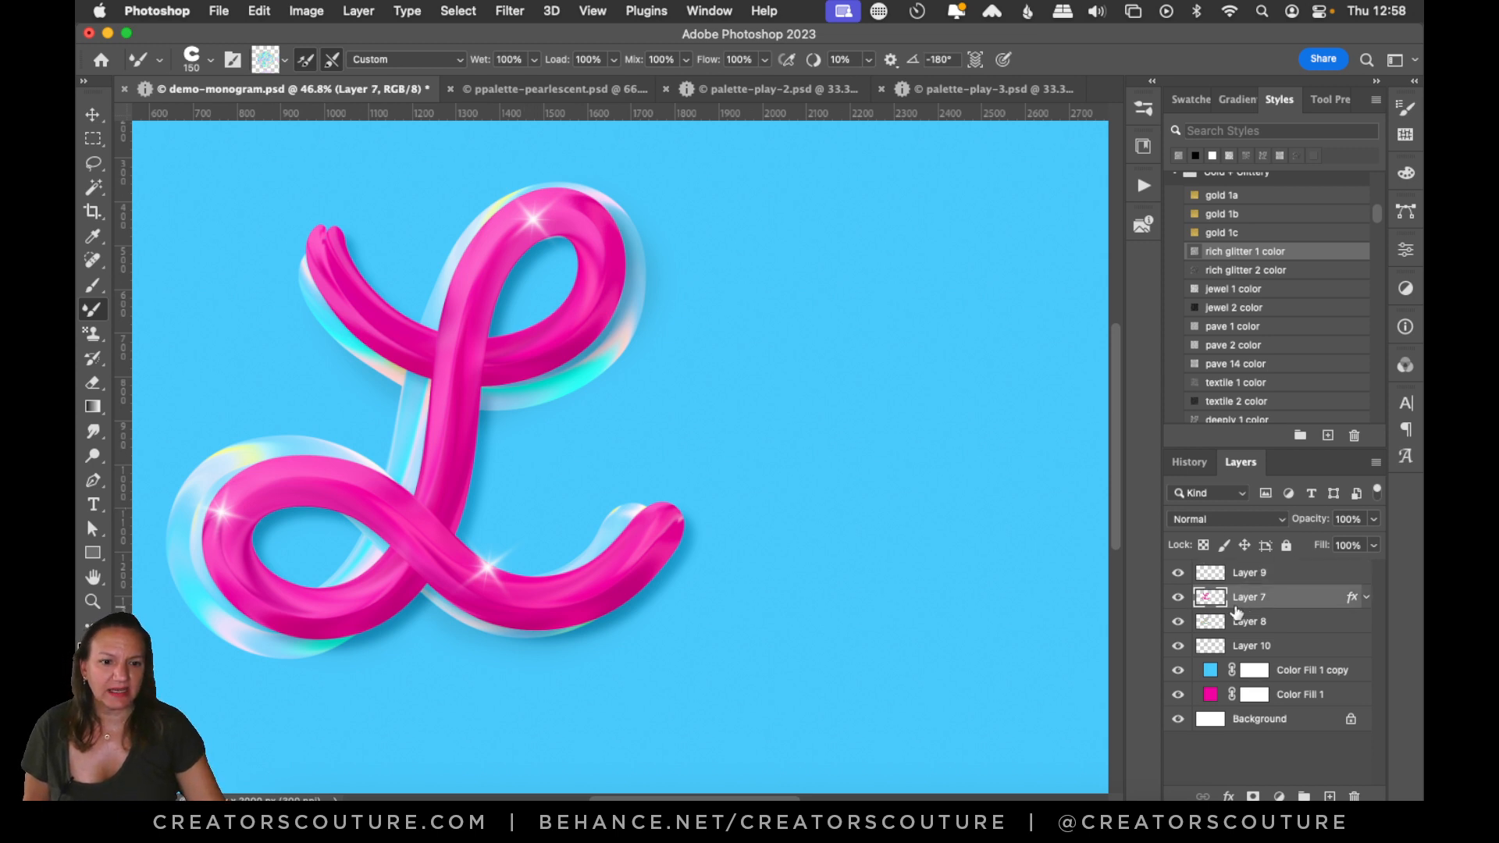
{"action": "left_click", "coordinate": [1367, 598]}
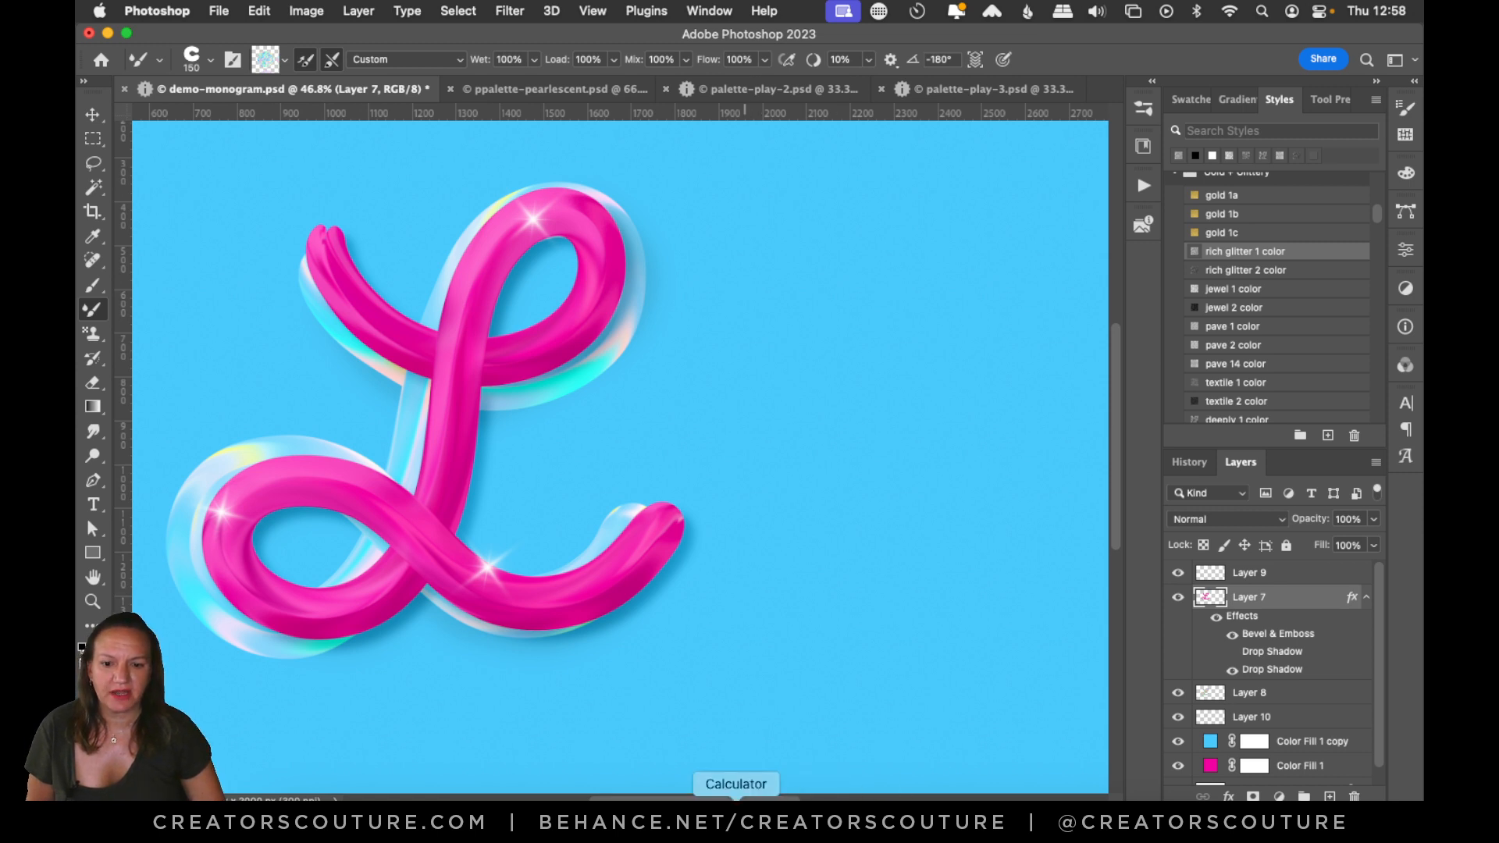
{"action": "scroll", "coordinate": [748, 792], "scroll_direction": "right", "scroll_amount": 2}
{"action": "scroll", "coordinate": [748, 793], "scroll_direction": "right", "scroll_amount": 1}
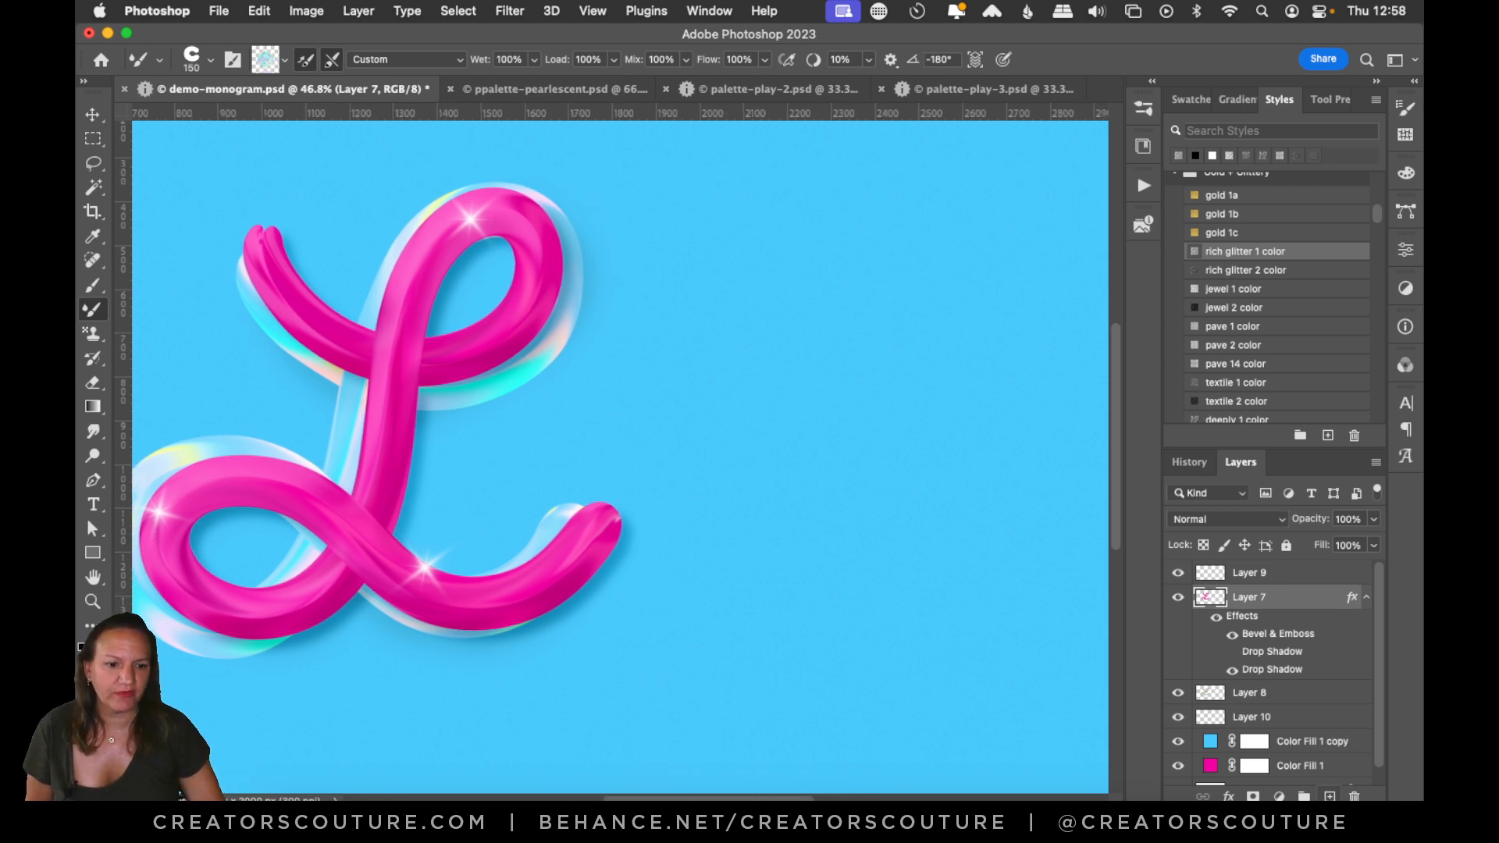
{"action": "key", "text": "alt+shift+super+n"}
- Look through the palette documents palette-play-2, ppalette-pearlescent and palette-play-3
{"action": "left_click", "coordinate": [759, 84]}
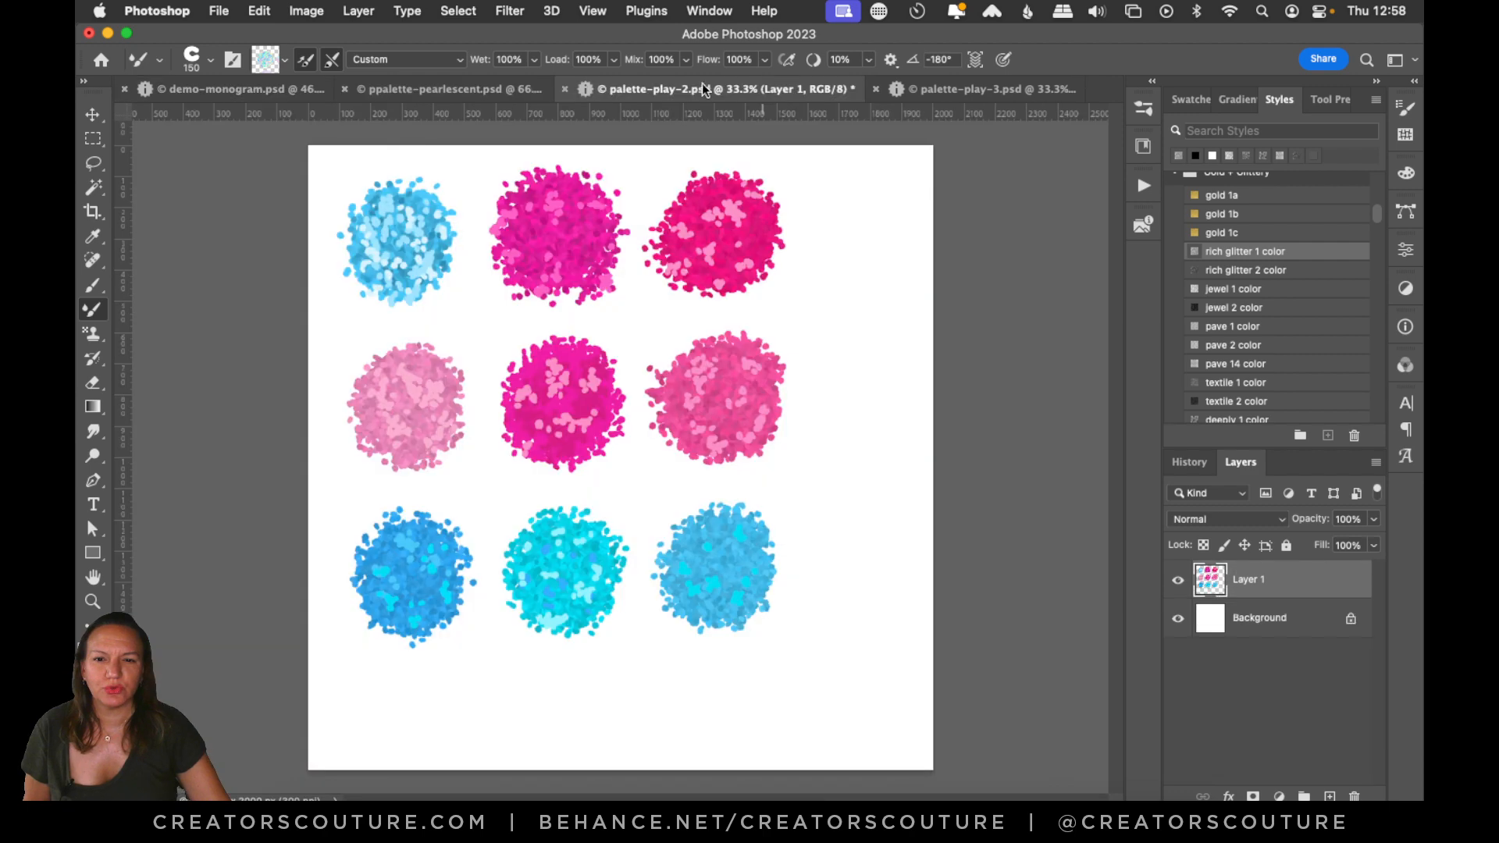
{"action": "left_click", "coordinate": [495, 84]}
{"action": "left_click", "coordinate": [963, 89]}
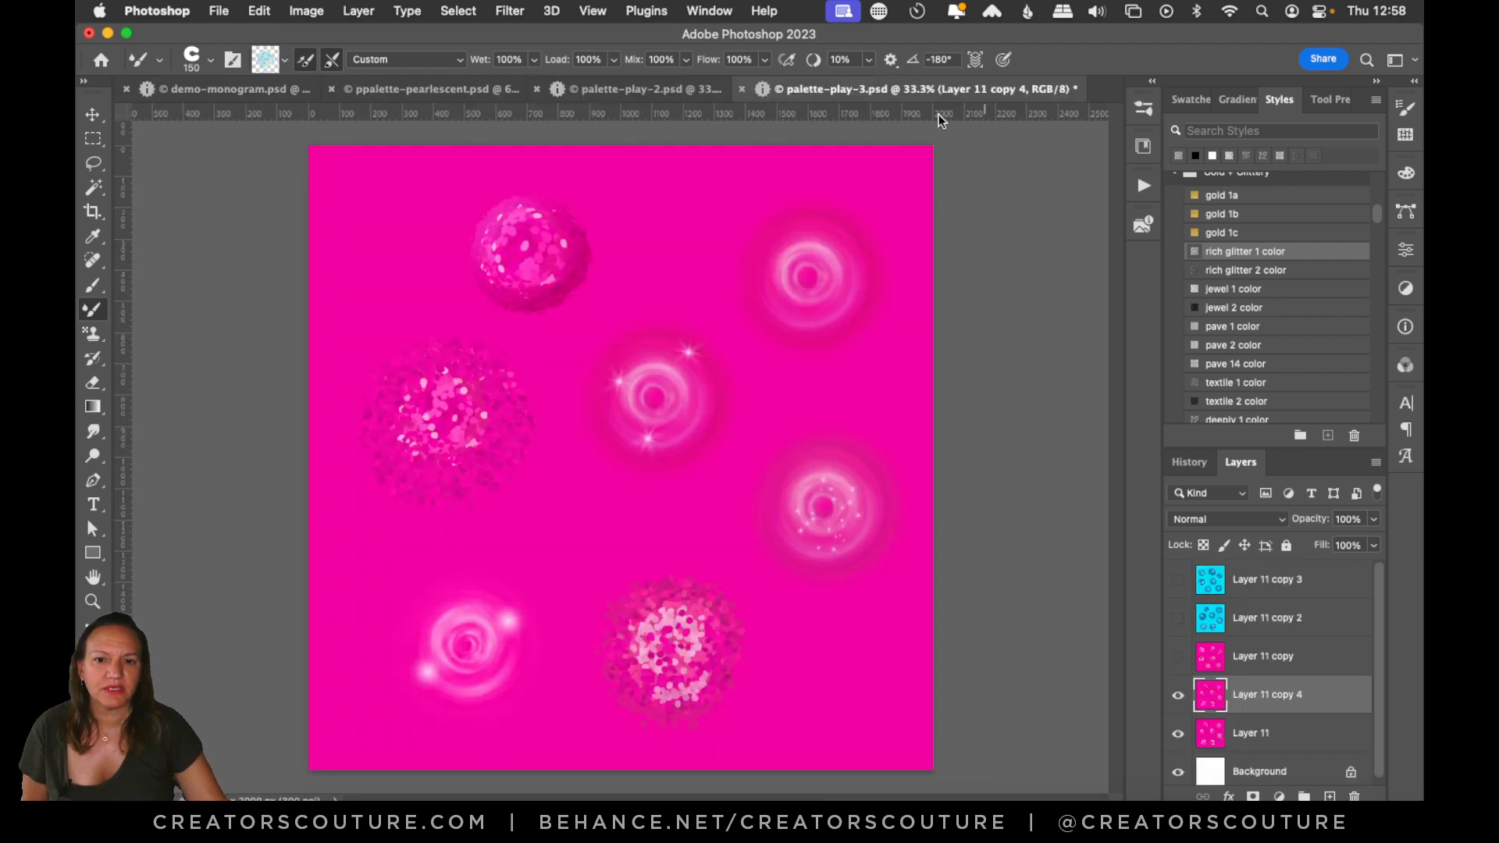
- Choose the Mixer Brush Tool brush 1 1 preset and load it from the upper middle magenta dotted ball in palette-play-2.psd
{"action": "left_click", "coordinate": [1144, 110]}
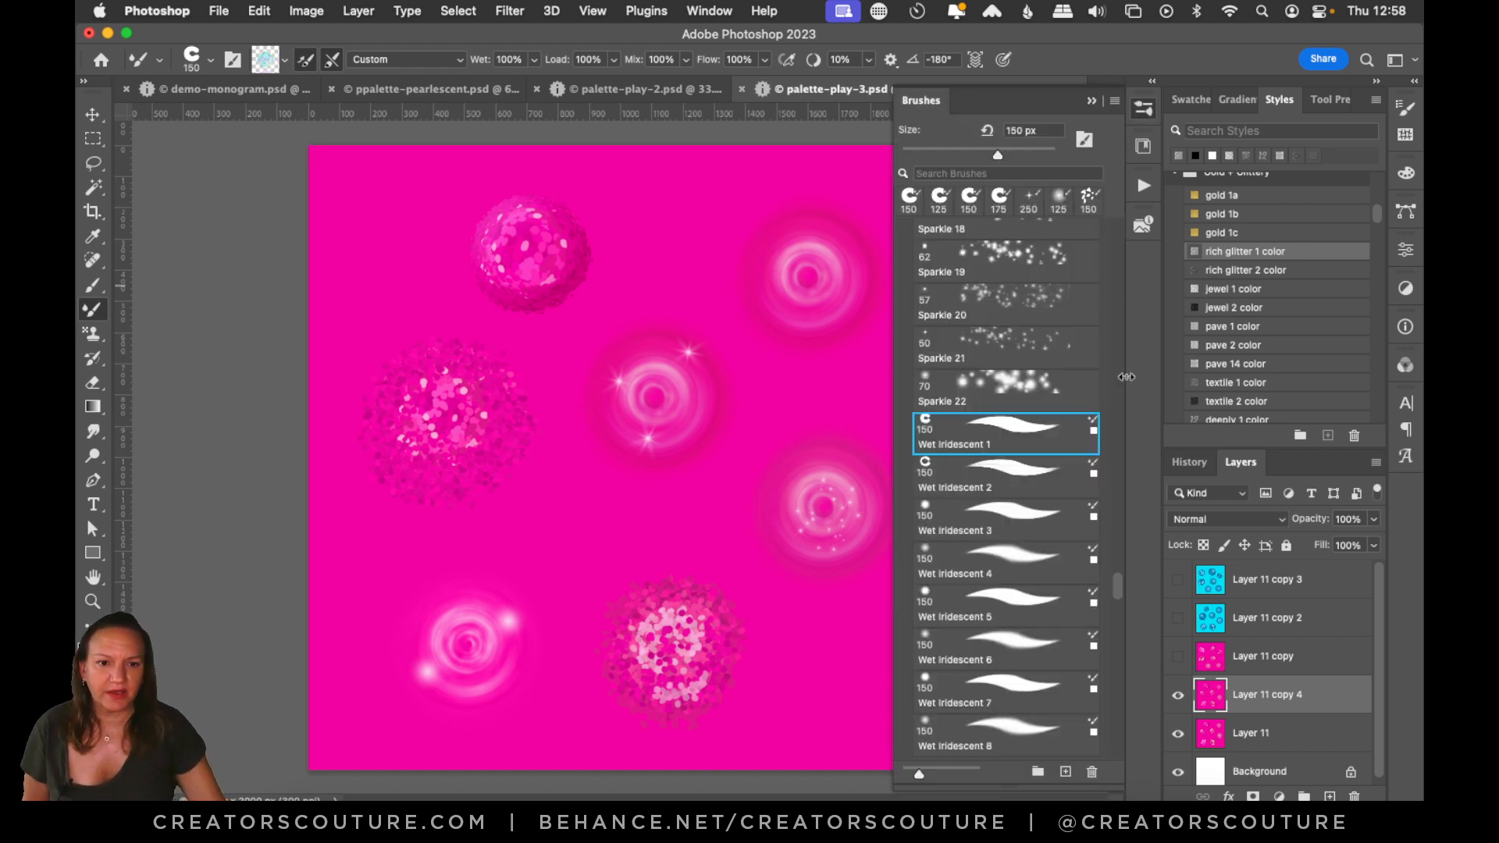
{"action": "left_click_drag", "start_coordinate": [1112, 599], "coordinate": [1114, 773]}
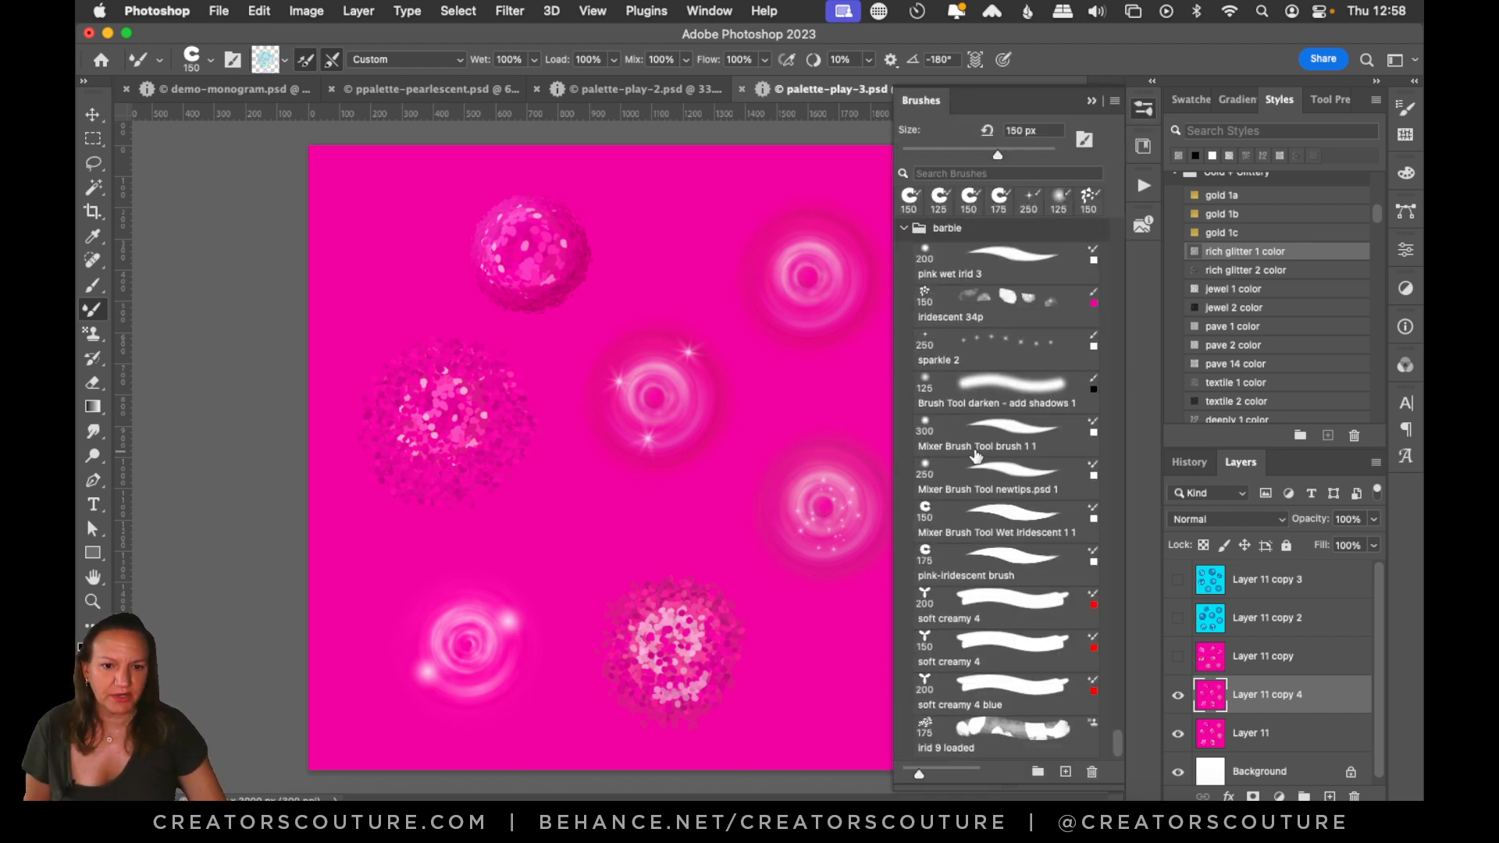
{"action": "left_click", "coordinate": [978, 446]}
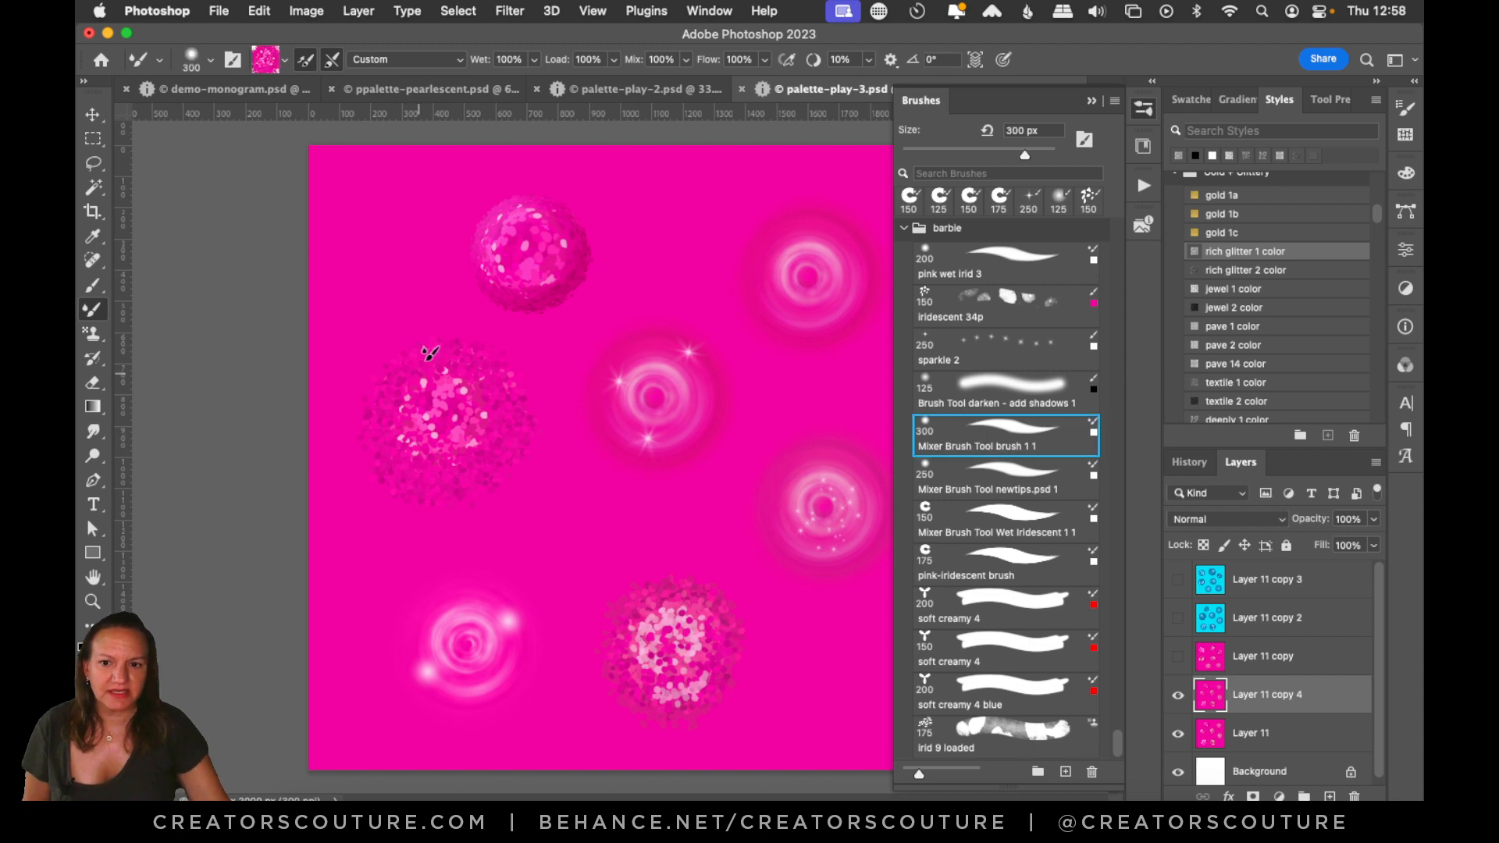
{"action": "left_click", "coordinate": [1144, 109]}
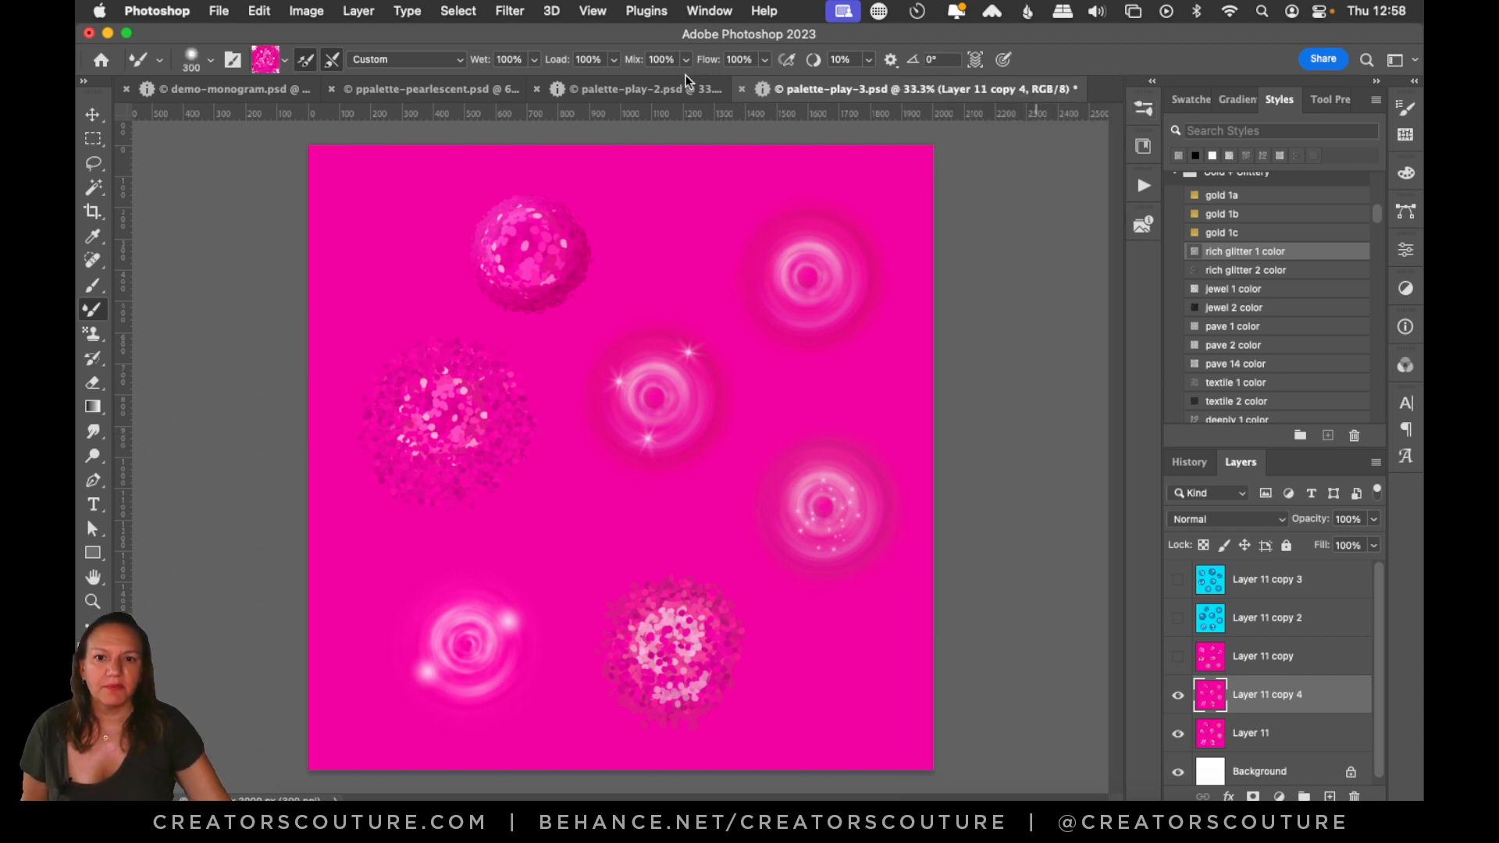
{"action": "left_click", "coordinate": [645, 91]}
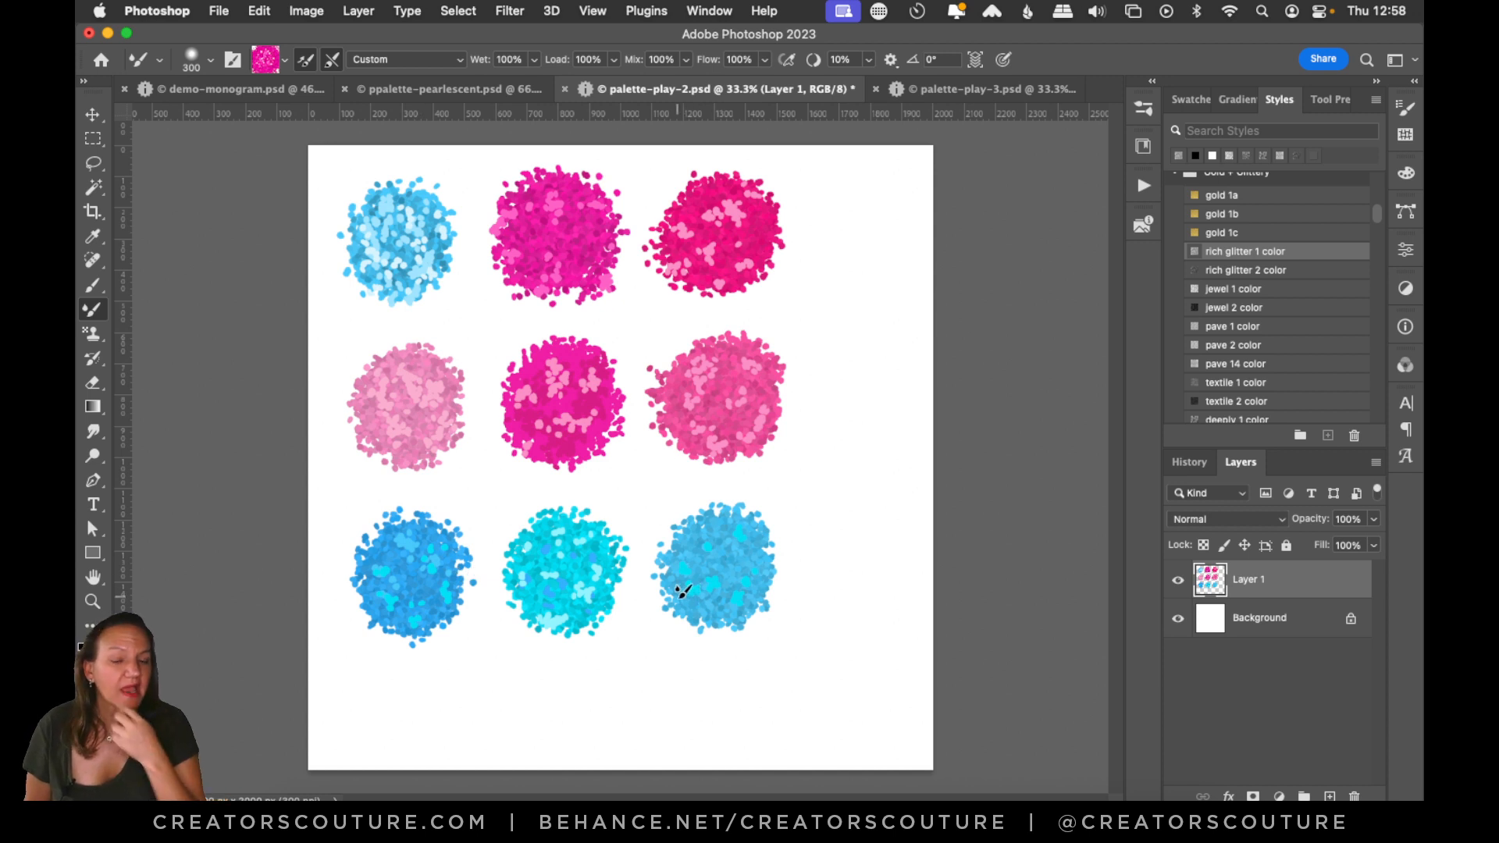
{"action": "left_click", "coordinate": [553, 234], "text": "alt"}
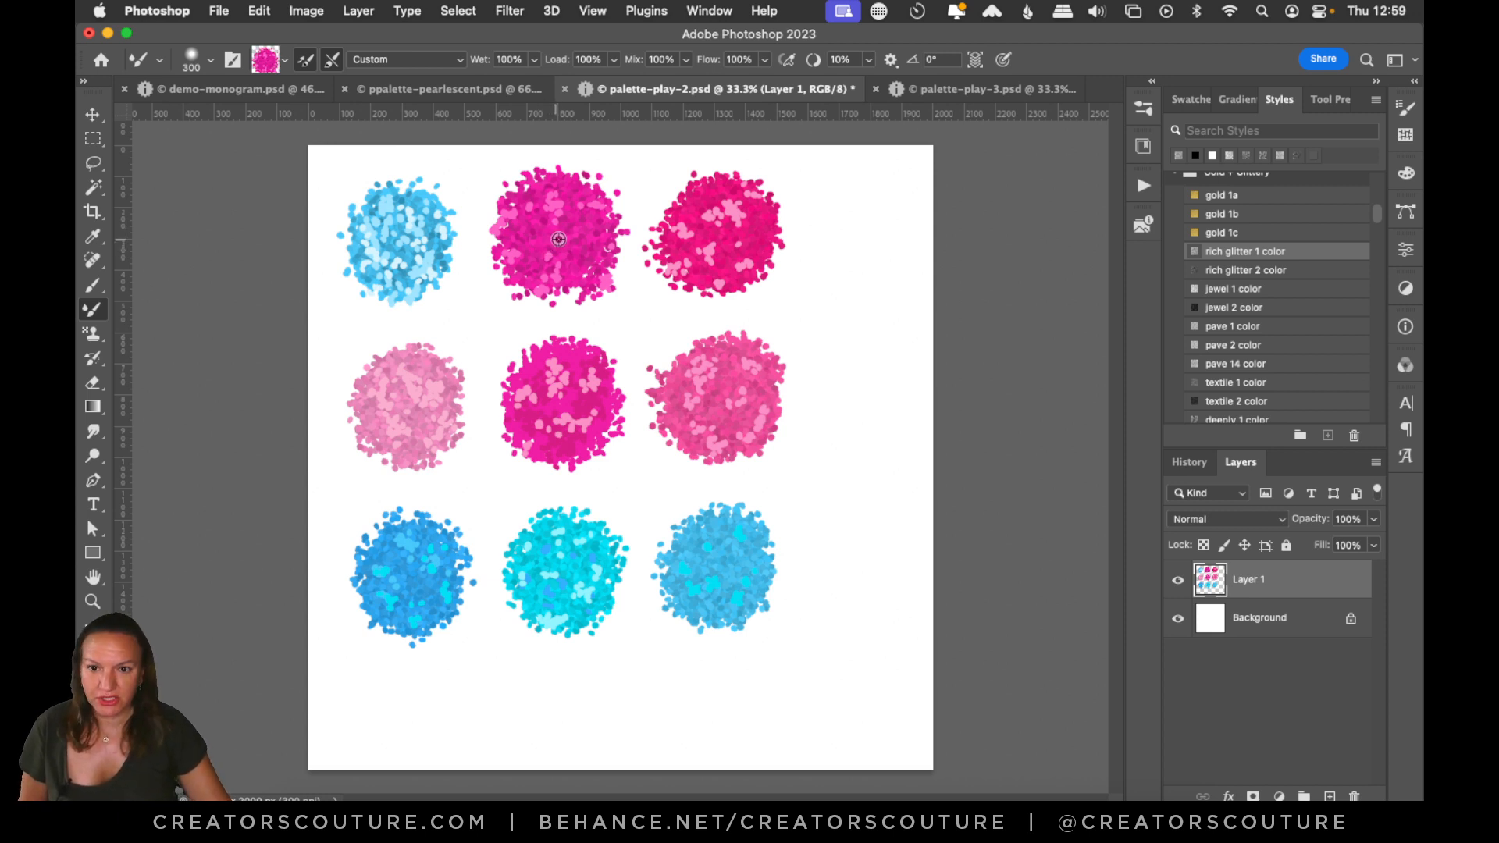
- Return to demo-monogram.psd and paint a short trial stroke in the empty blue area on Layer 11, undoing it
{"action": "left_click", "coordinate": [431, 91]}
{"action": "left_click", "coordinate": [286, 87]}
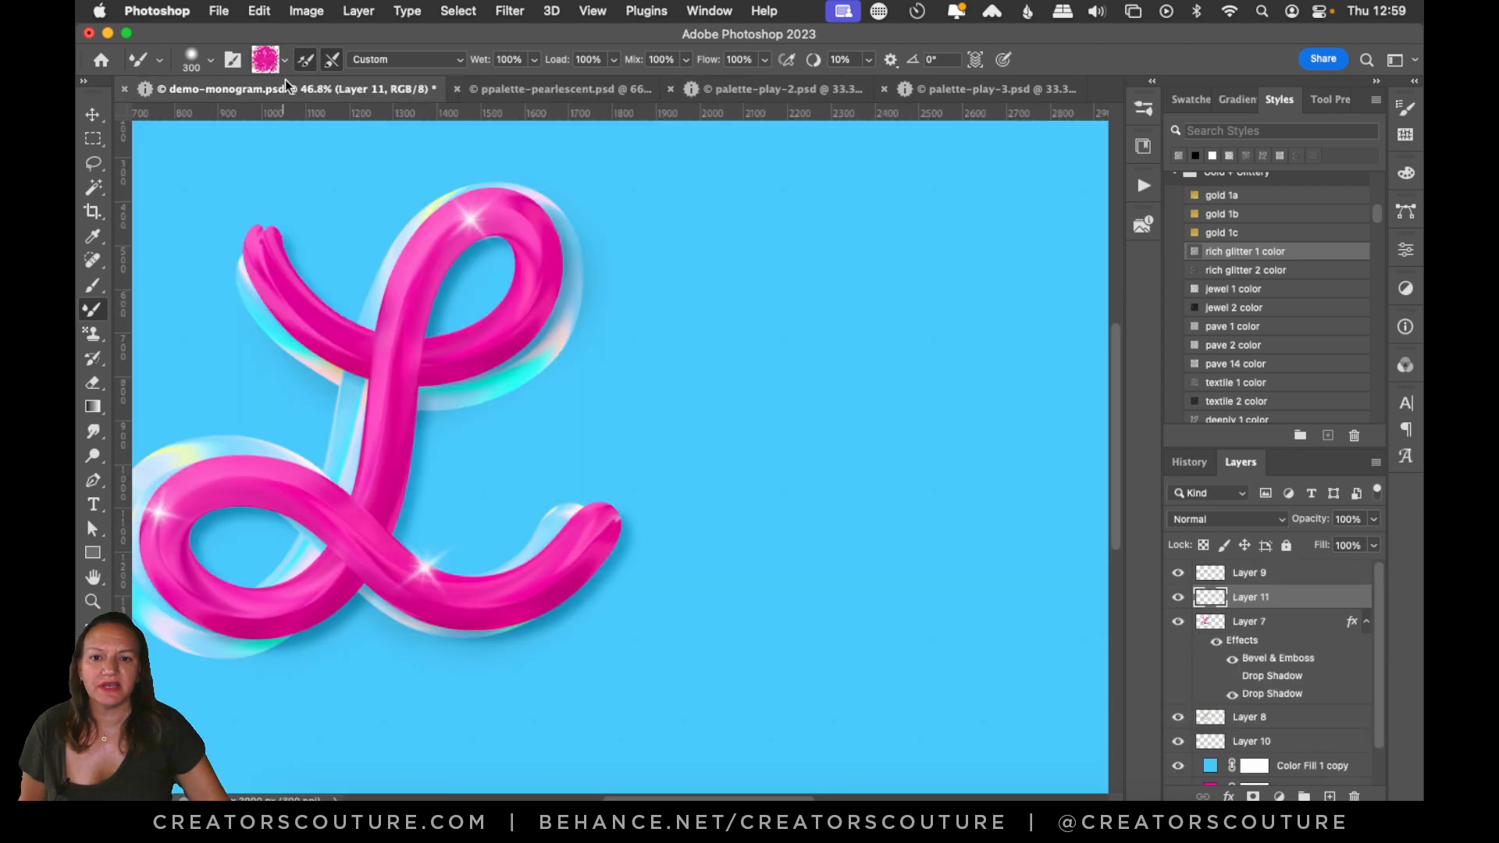
{"action": "mouse_move", "coordinate": [732, 273]}
{"action": "left_mouse_down"}
{"action": "mouse_move", "coordinate": [851, 347]}
{"action": "mouse_move", "coordinate": [932, 191]}
{"action": "left_mouse_up"}
{"action": "key", "text": "super+z"}
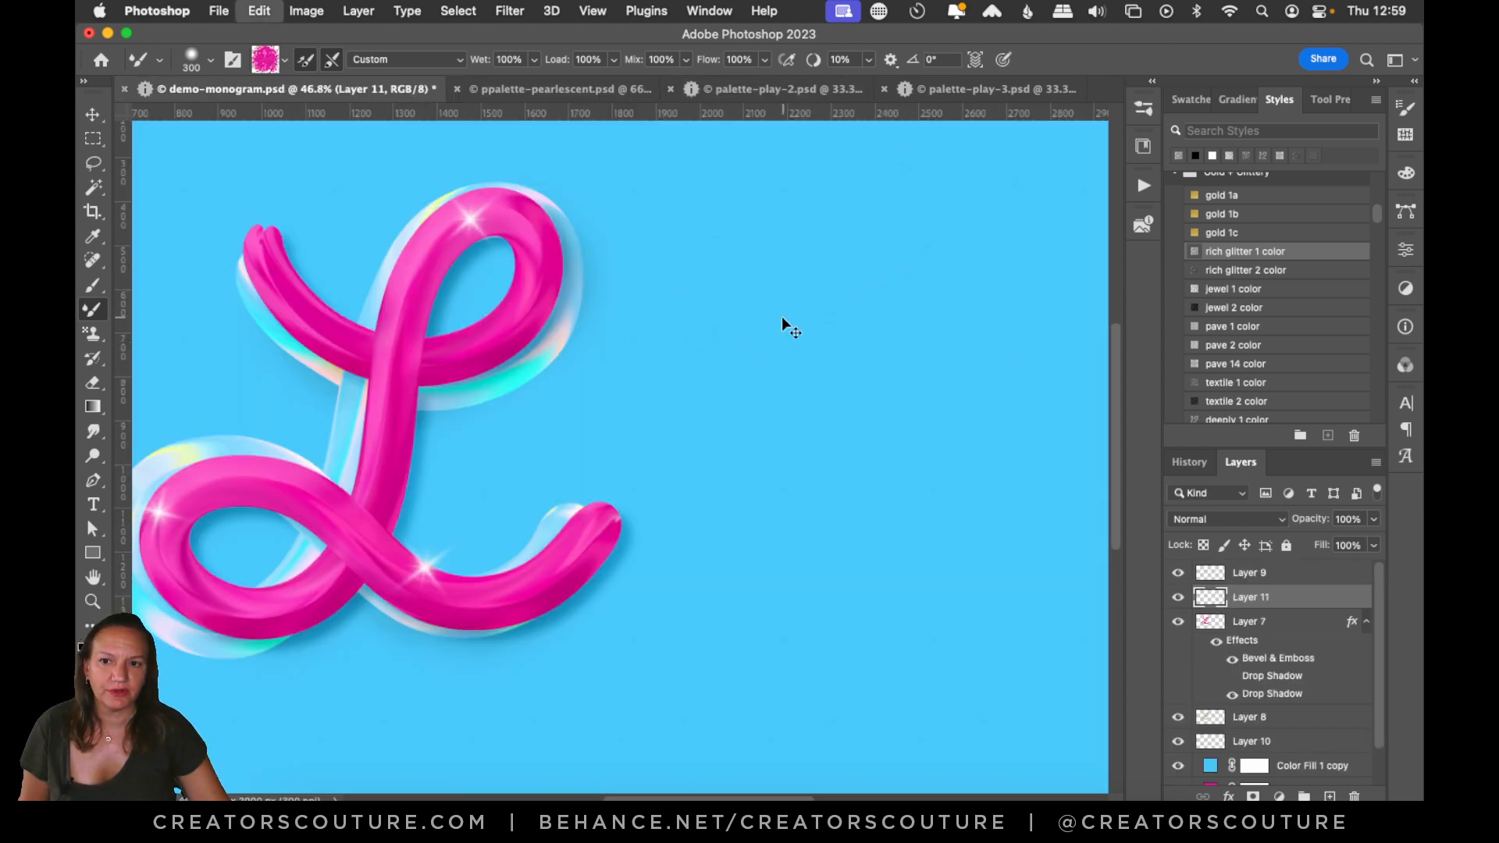
- Choose the Mixer Brush Tool Wet Iridescent 1 1 preset and test it with a short stroke beside the monogram, undoing it
{"action": "left_click", "coordinate": [1134, 113]}
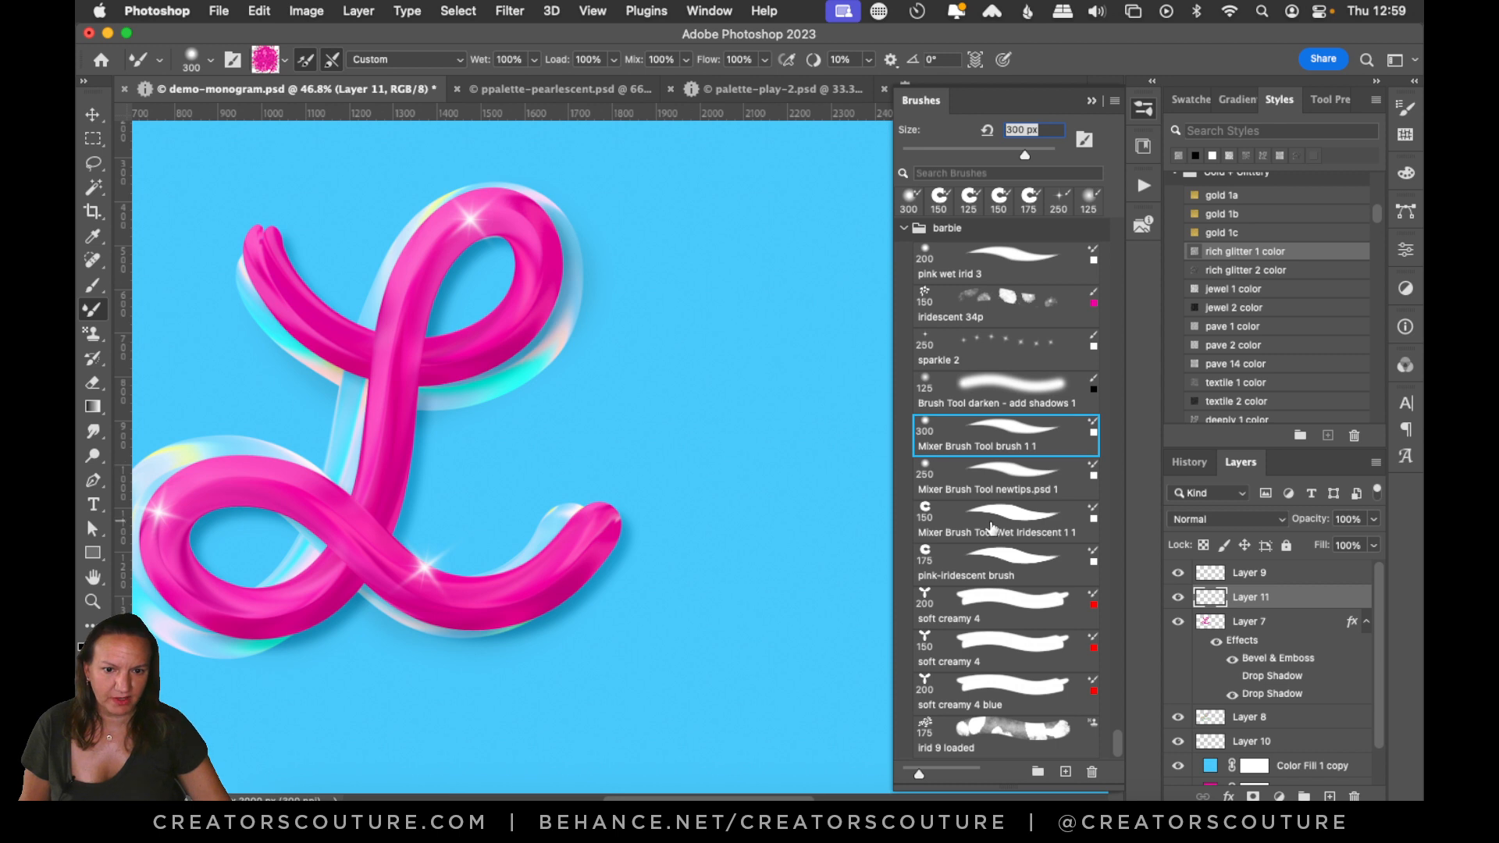
{"action": "left_click", "coordinate": [993, 527]}
{"action": "mouse_move", "coordinate": [687, 280]}
{"action": "left_mouse_down"}
{"action": "mouse_move", "coordinate": [720, 339]}
{"action": "mouse_move", "coordinate": [855, 262]}
{"action": "left_mouse_up"}
{"action": "key", "text": "super+z"}
- Recheck the chosen brush preset and paint a looping letter L beside the monogram at 125 px, undoing it
{"action": "left_click", "coordinate": [1142, 109]}
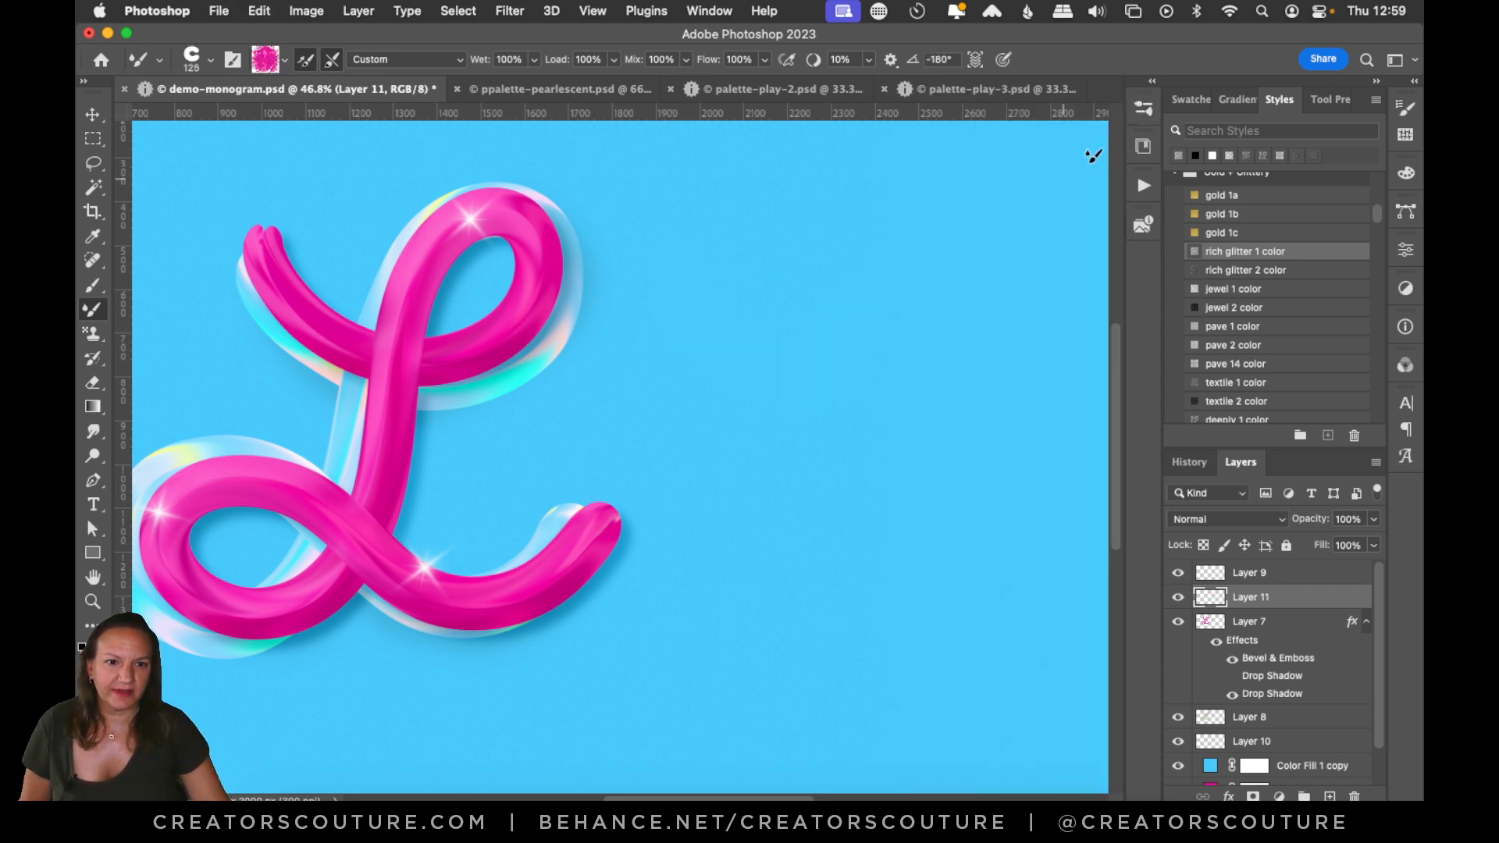
{"action": "left_click", "coordinate": [1142, 109]}
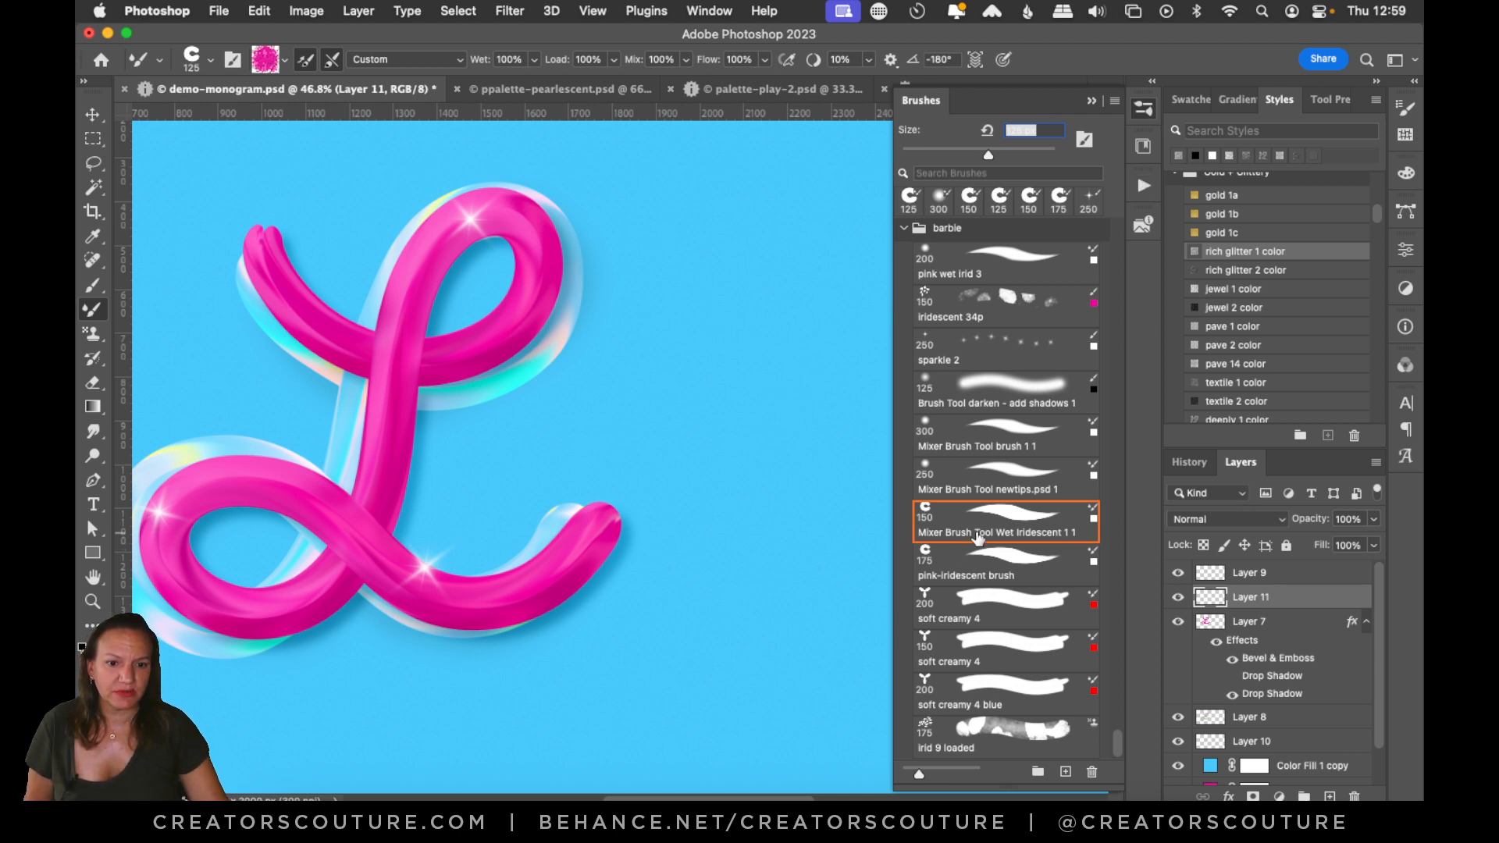
{"action": "left_click", "coordinate": [1142, 110]}
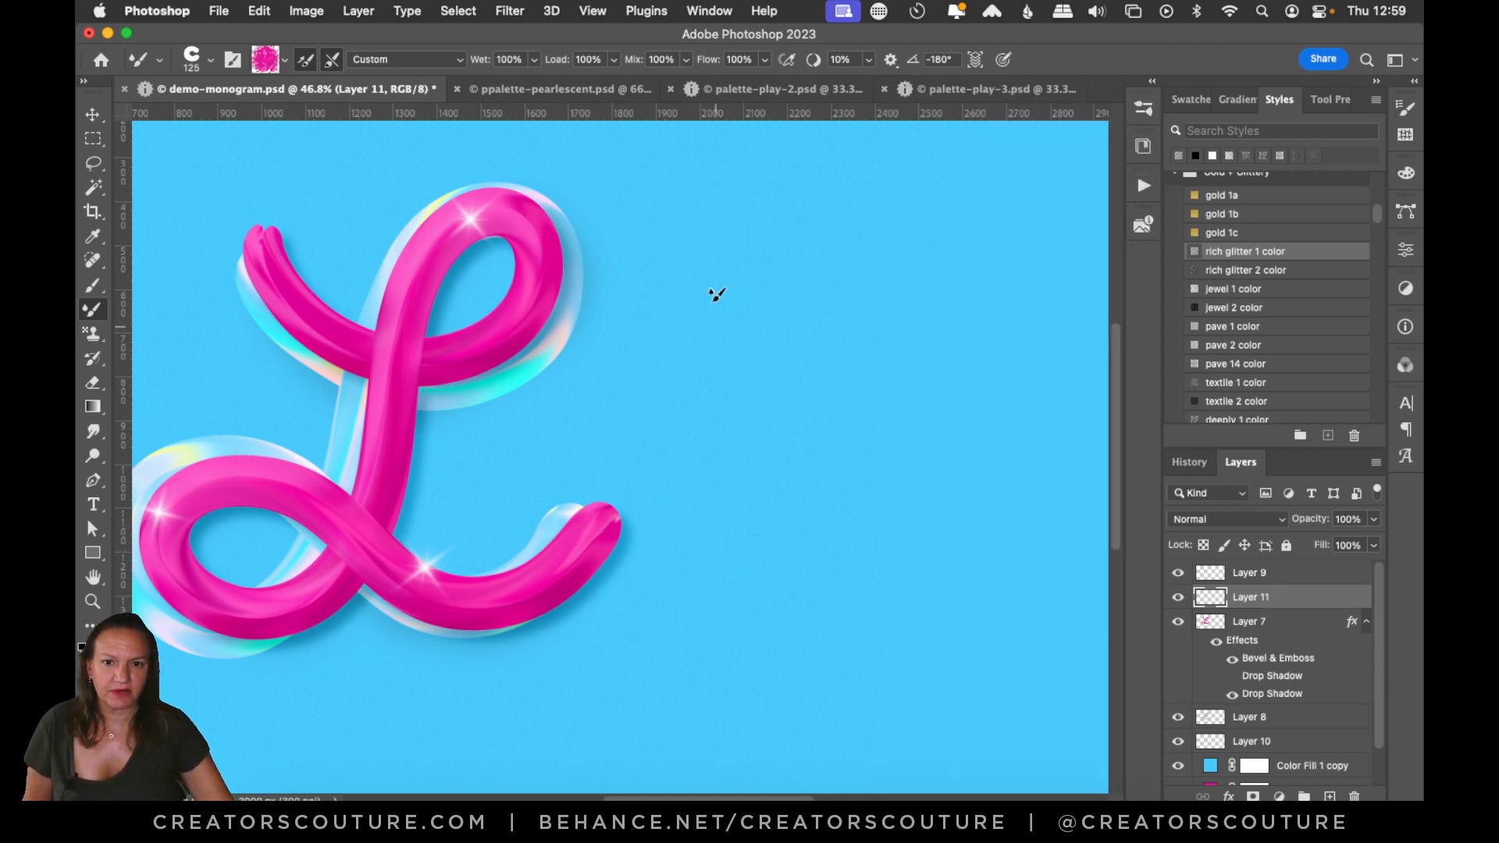
{"action": "mouse_move", "coordinate": [691, 266]}
{"action": "left_mouse_down"}
{"action": "mouse_move", "coordinate": [888, 383]}
{"action": "mouse_move", "coordinate": [877, 340]}
{"action": "mouse_move", "coordinate": [709, 600]}
{"action": "mouse_move", "coordinate": [947, 633]}
{"action": "mouse_move", "coordinate": [1043, 607]}
{"action": "left_mouse_up"}
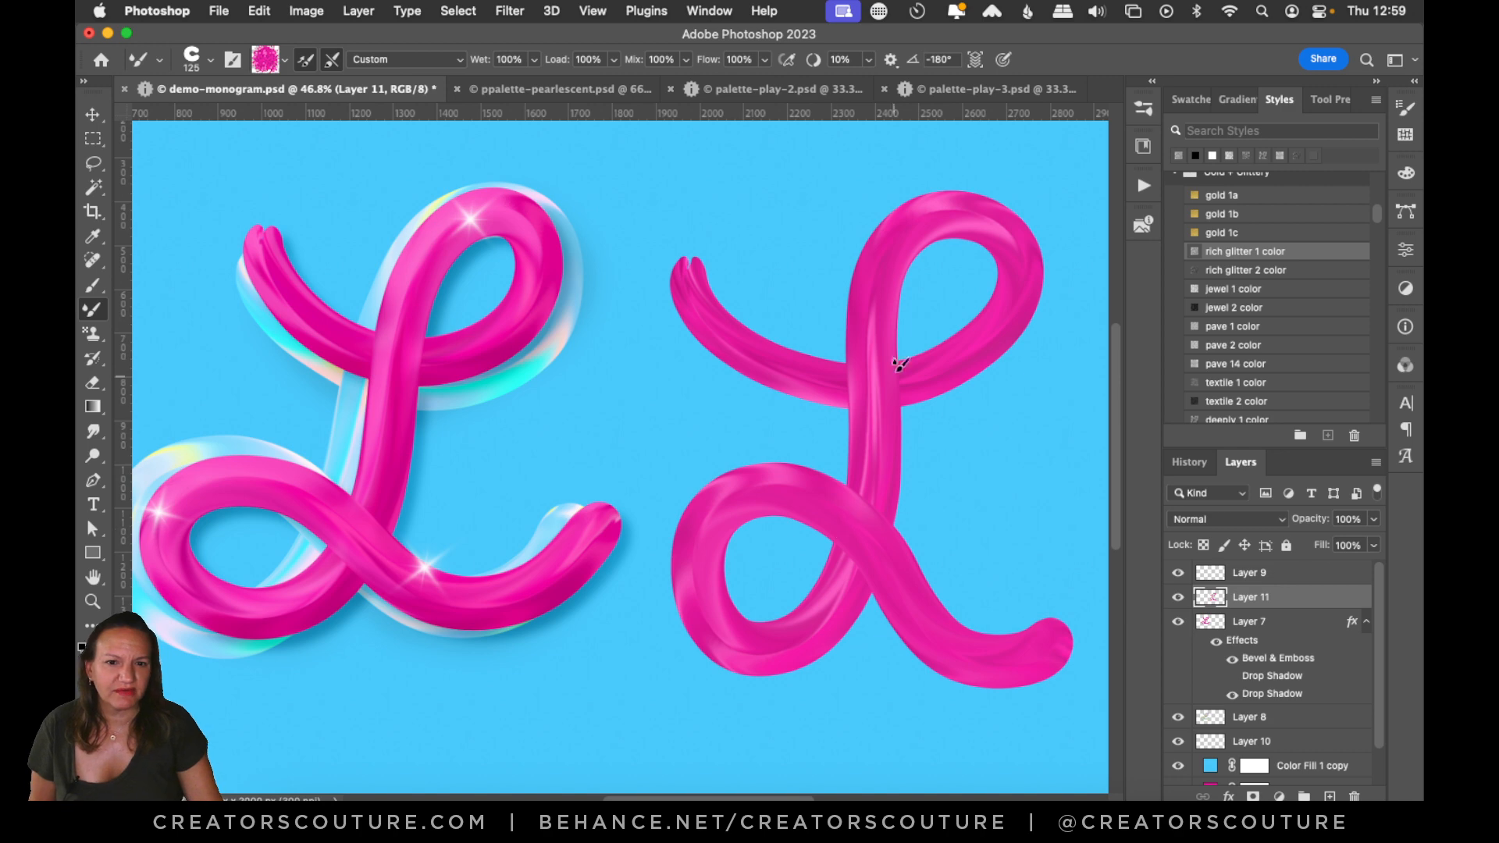
{"action": "key", "text": "super+z"}
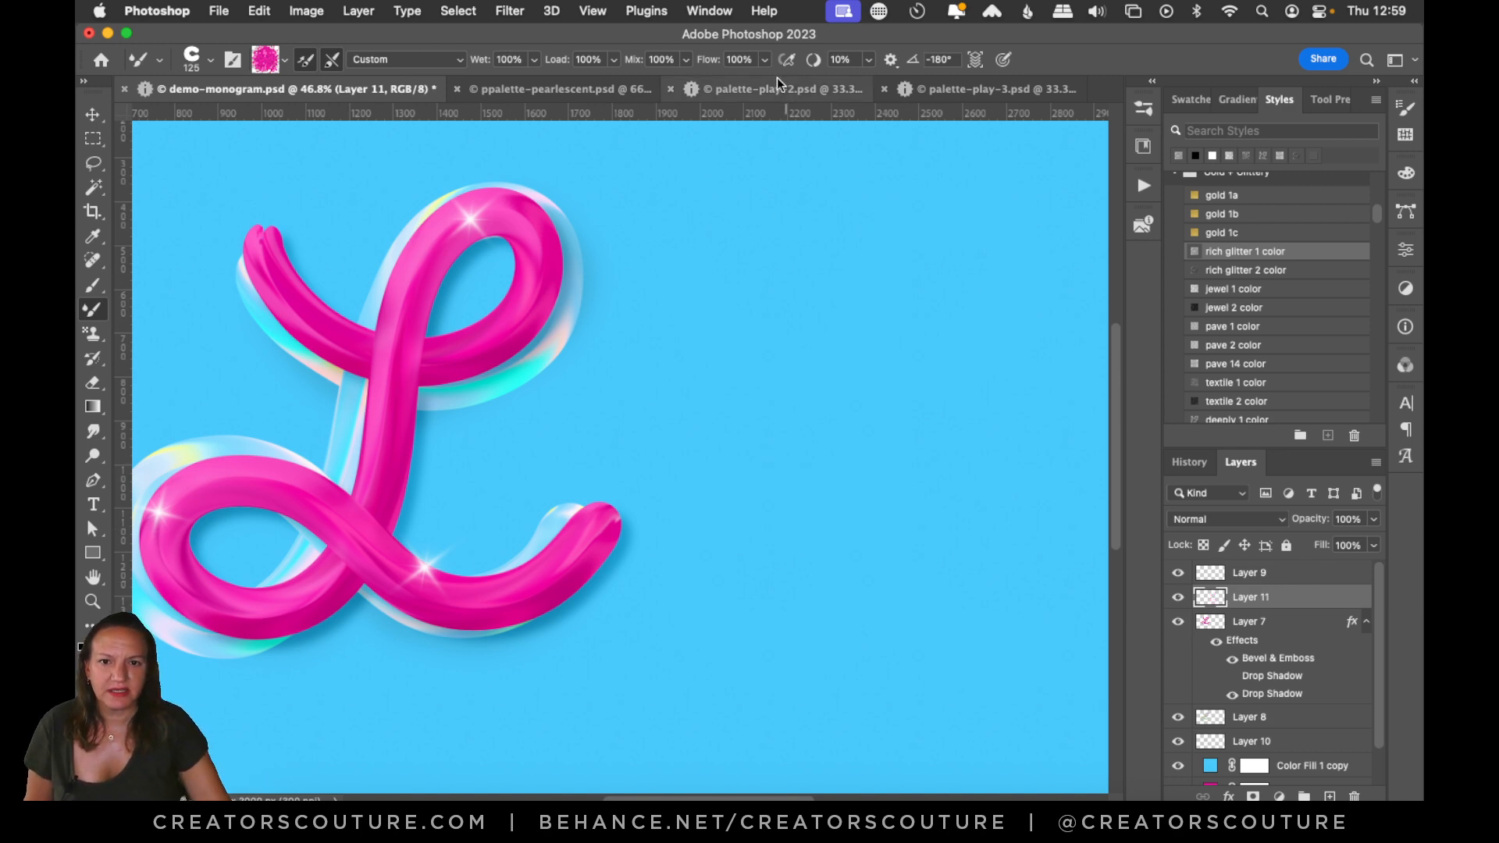
- Load the mixer brush from the dotted ball at the middle left of the palette-play-3.psd artwork and return to demo-monogram.psd
{"action": "left_click", "coordinate": [771, 82]}
{"action": "left_click", "coordinate": [963, 89]}
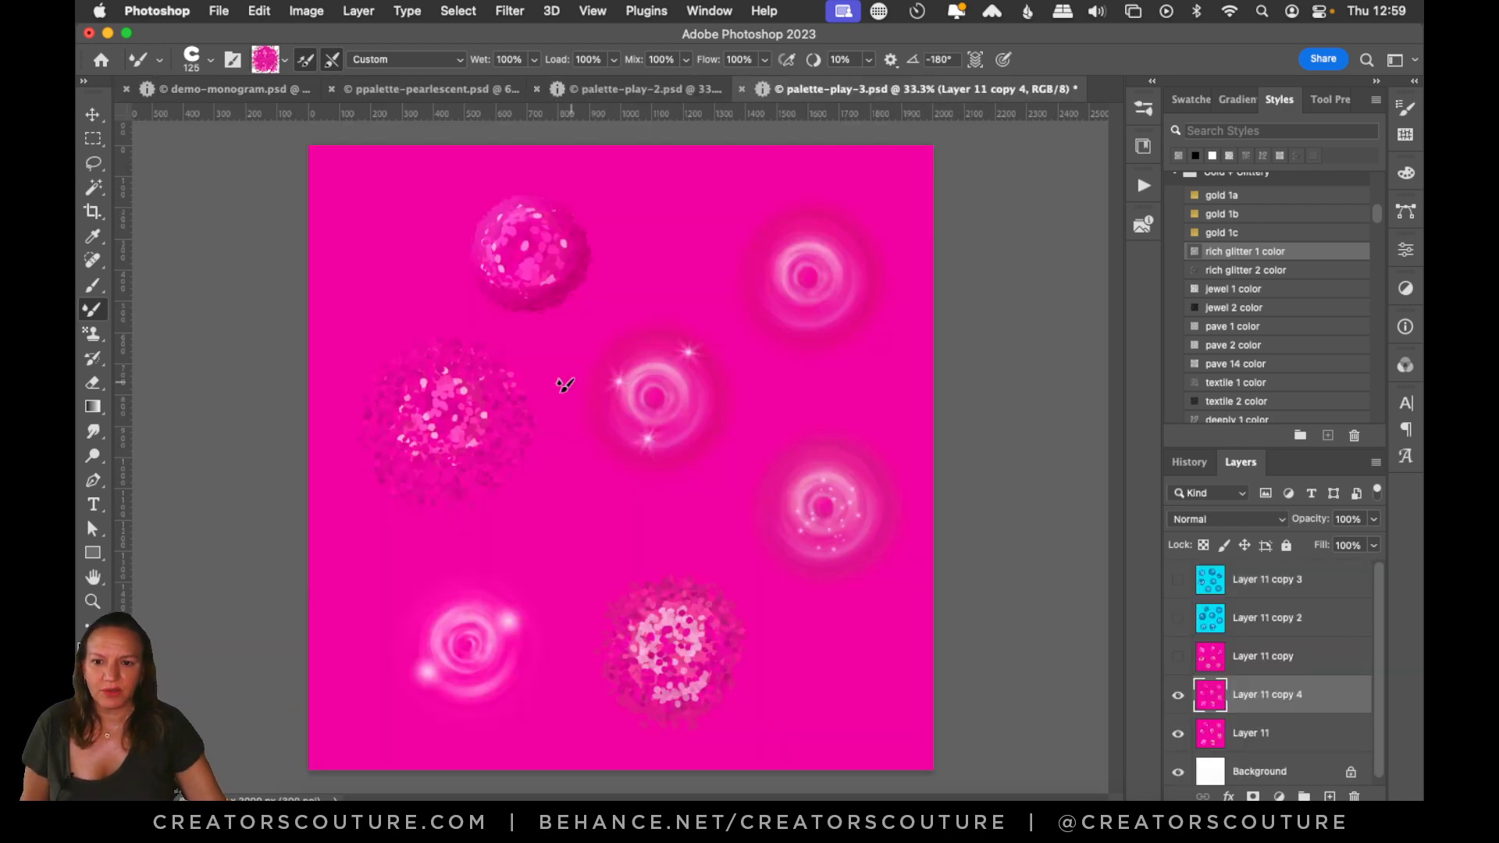
{"action": "left_click", "coordinate": [442, 412], "text": "alt"}
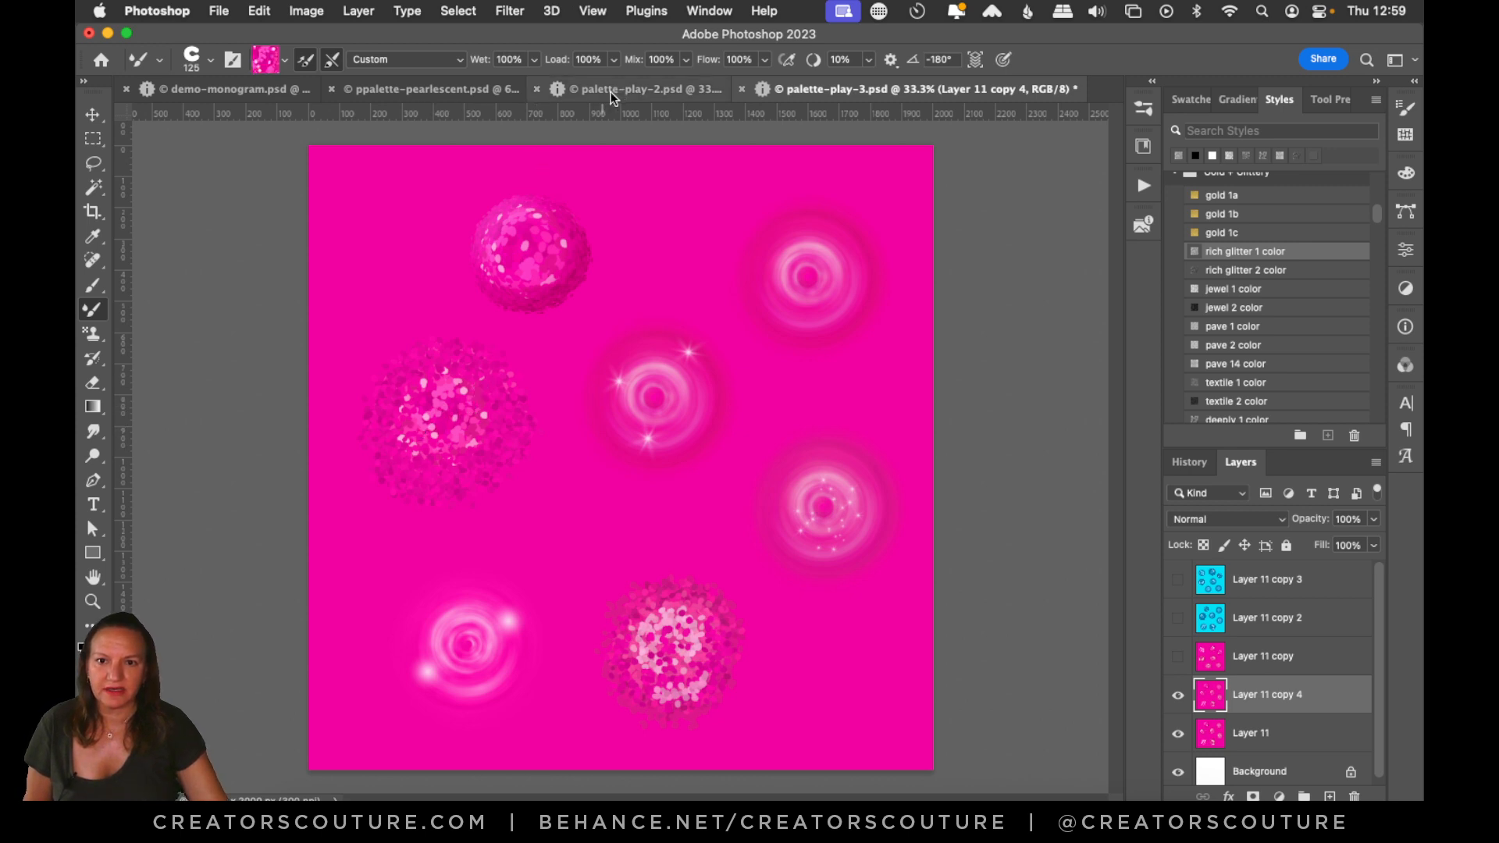
{"action": "left_click", "coordinate": [437, 89]}
{"action": "left_click", "coordinate": [259, 90]}
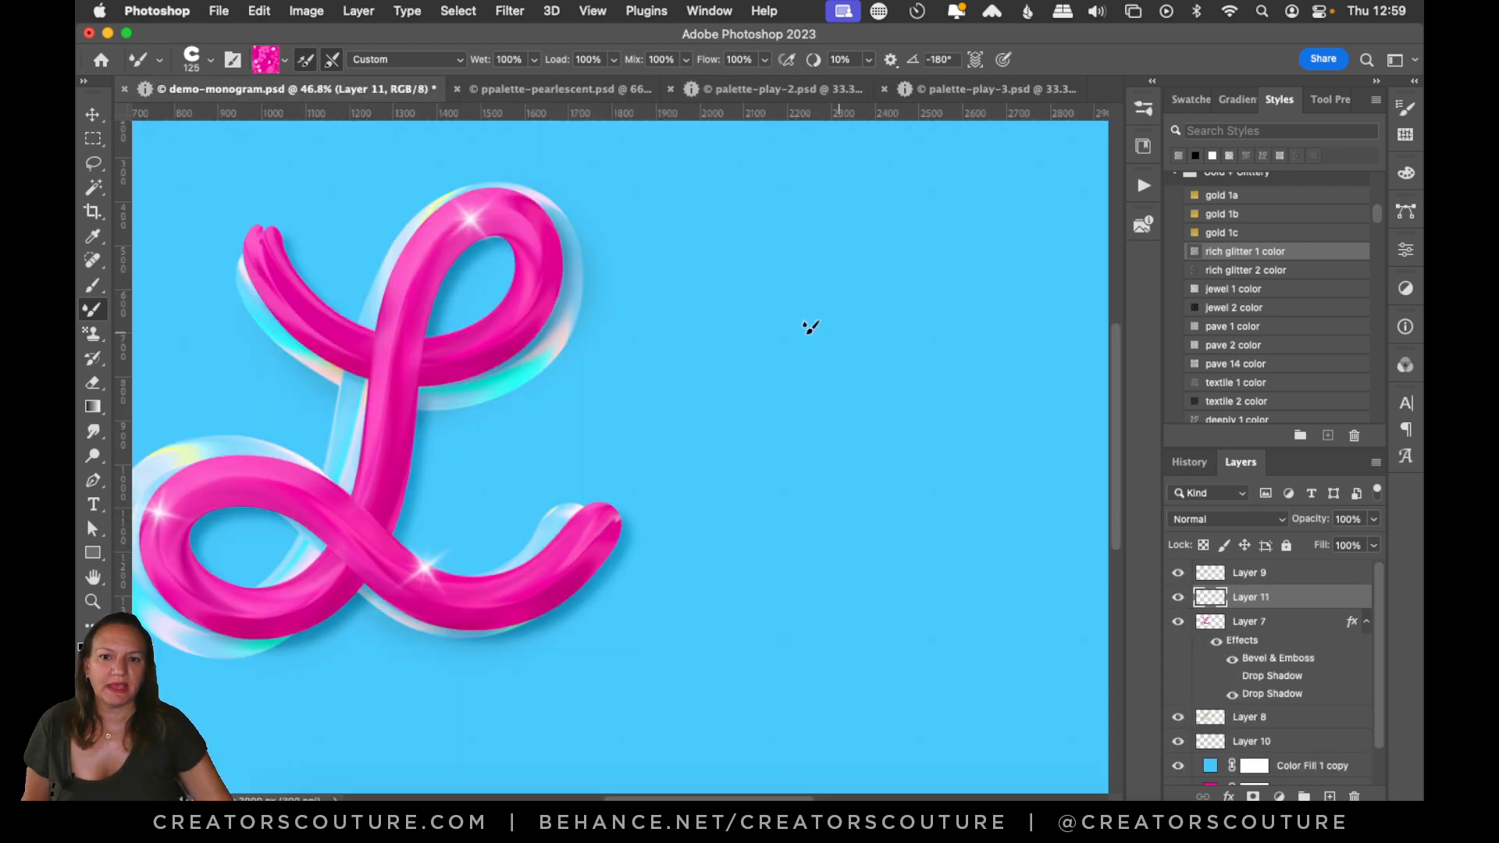
- Paint the looping letter L twice beside the monogram with the palette-play-3 color, undoing each attempt
{"action": "mouse_move", "coordinate": [683, 275]}
{"action": "left_mouse_down"}
{"action": "mouse_move", "coordinate": [710, 312]}
{"action": "mouse_move", "coordinate": [960, 291]}
{"action": "mouse_move", "coordinate": [873, 219]}
{"action": "mouse_move", "coordinate": [852, 504]}
{"action": "mouse_move", "coordinate": [714, 614]}
{"action": "mouse_move", "coordinate": [795, 477]}
{"action": "mouse_move", "coordinate": [958, 609]}
{"action": "mouse_move", "coordinate": [1012, 546]}
{"action": "left_mouse_up"}
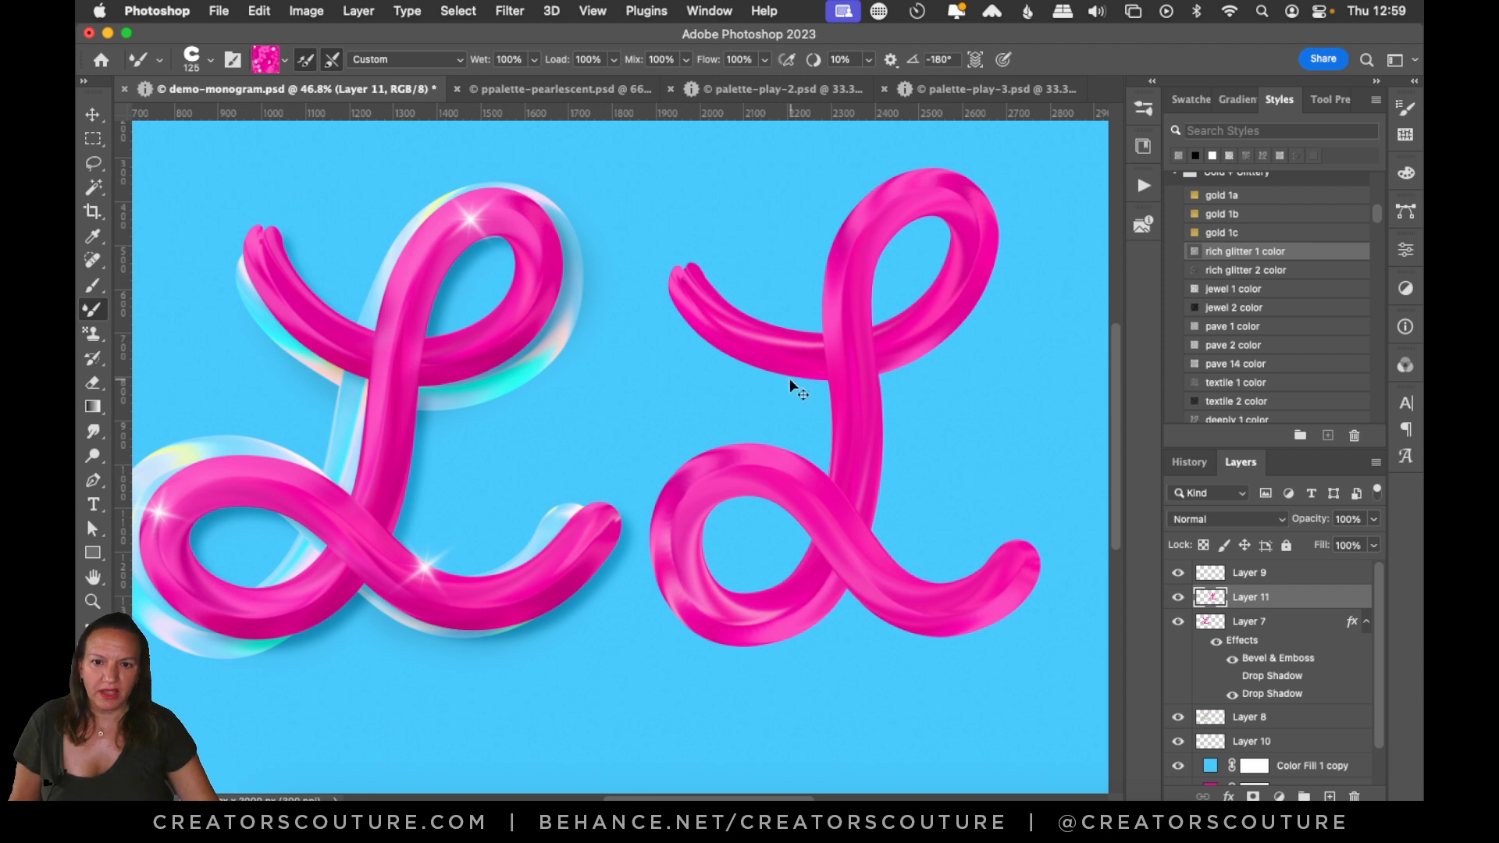
{"action": "key", "text": "super+z"}
{"action": "mouse_move", "coordinate": [693, 271]}
{"action": "left_mouse_down"}
{"action": "mouse_move", "coordinate": [827, 366]}
{"action": "mouse_move", "coordinate": [926, 199]}
{"action": "mouse_move", "coordinate": [836, 425]}
{"action": "mouse_move", "coordinate": [714, 608]}
{"action": "mouse_move", "coordinate": [780, 480]}
{"action": "mouse_move", "coordinate": [1006, 624]}
{"action": "left_mouse_up"}
{"action": "key", "text": "super+z"}
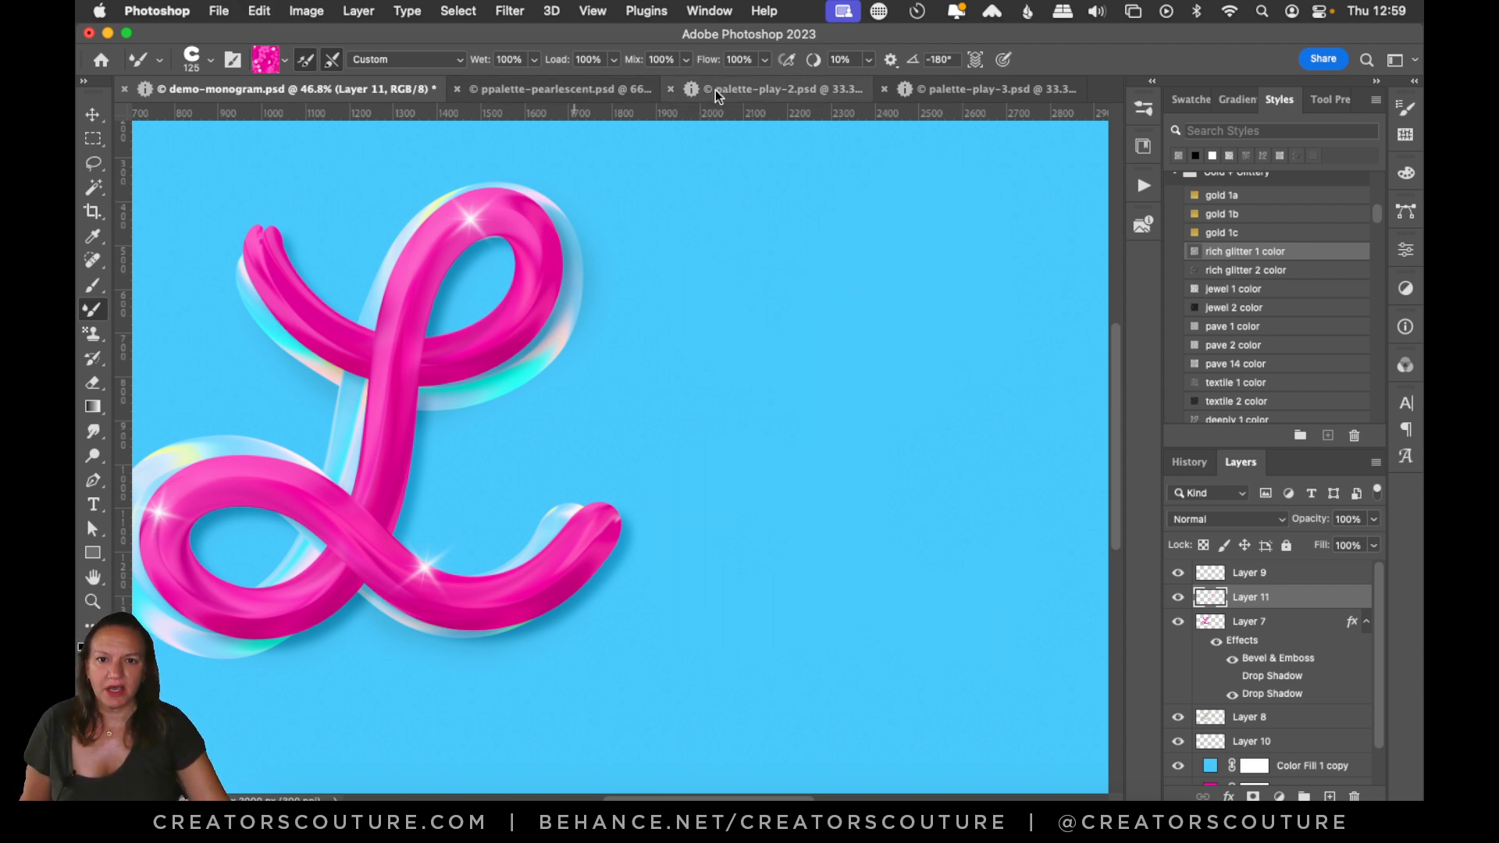
- Load the brush from the center magenta ball in palette-play-2.psd and paint a letter L beside the monogram
{"action": "left_click", "coordinate": [715, 90]}
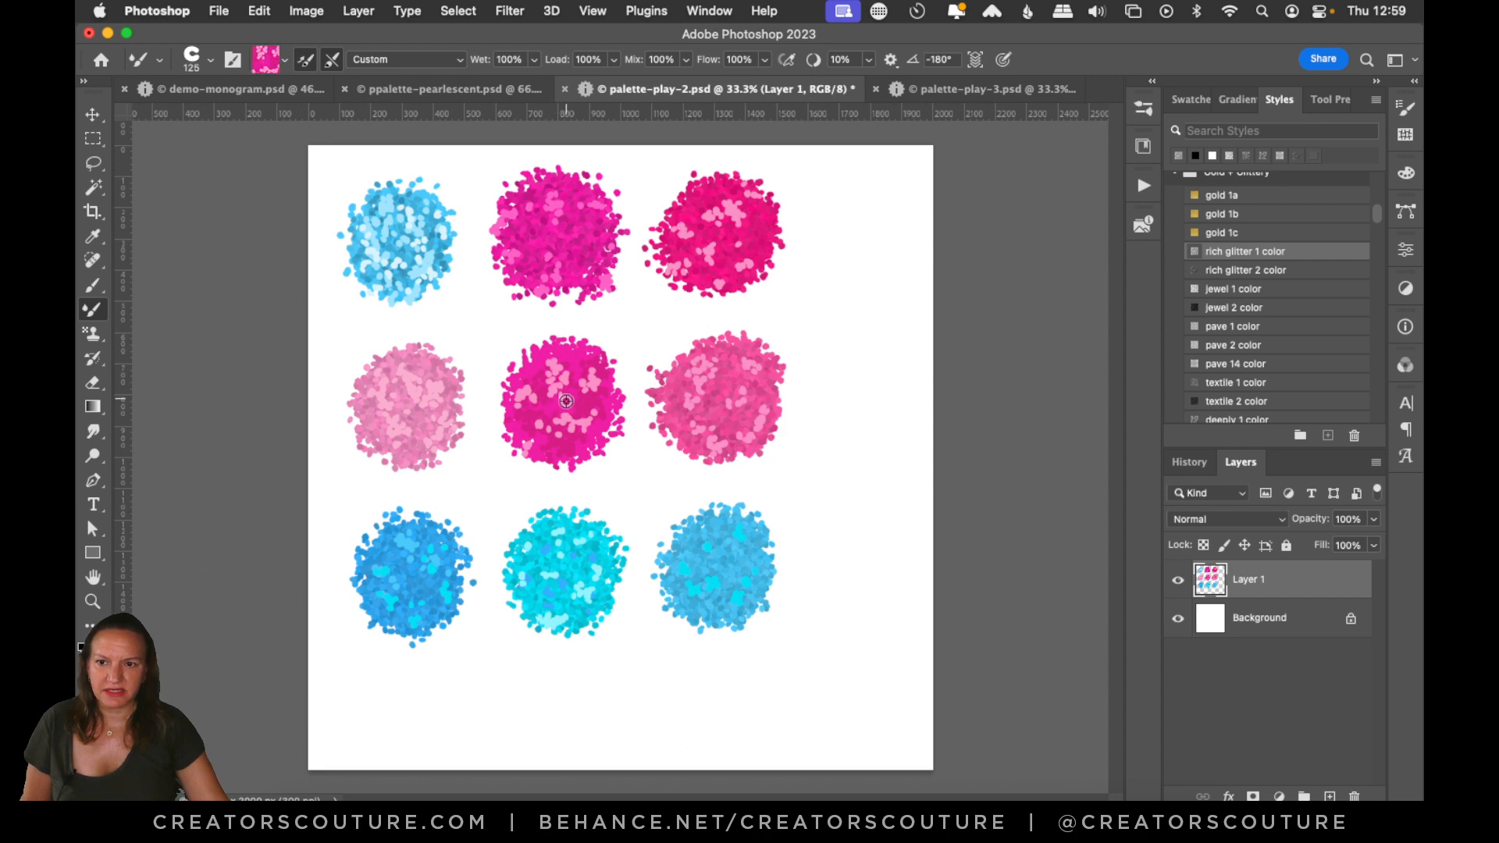
{"action": "left_click", "coordinate": [257, 89]}
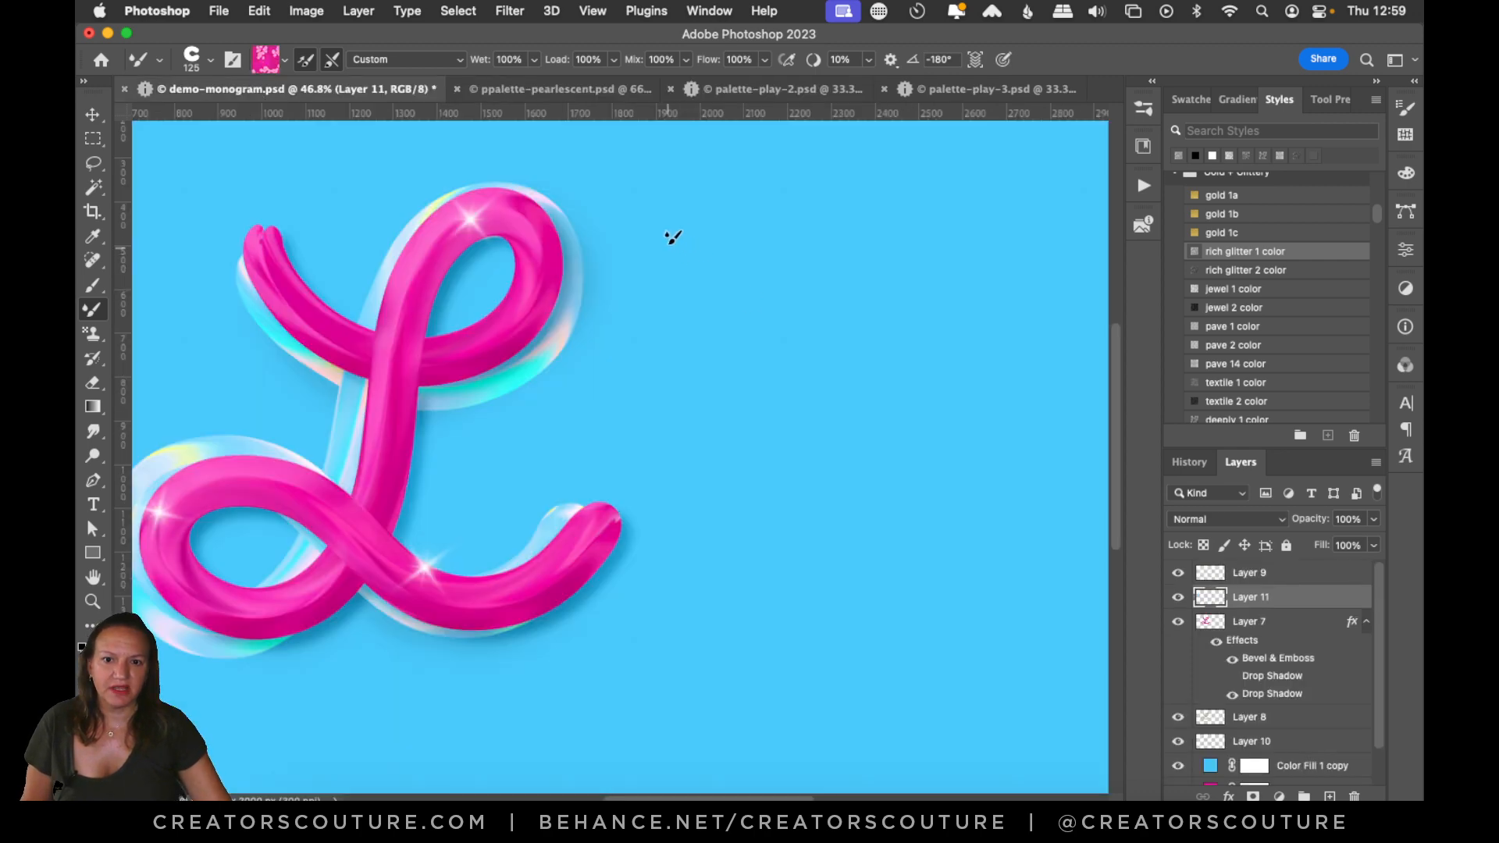
{"action": "mouse_move", "coordinate": [673, 237]}
{"action": "left_mouse_down"}
{"action": "mouse_move", "coordinate": [745, 306]}
{"action": "mouse_move", "coordinate": [984, 221]}
{"action": "mouse_move", "coordinate": [826, 279]}
{"action": "mouse_move", "coordinate": [824, 581]}
{"action": "mouse_move", "coordinate": [697, 515]}
{"action": "mouse_move", "coordinate": [911, 575]}
{"action": "mouse_move", "coordinate": [1007, 550]}
{"action": "left_mouse_up"}
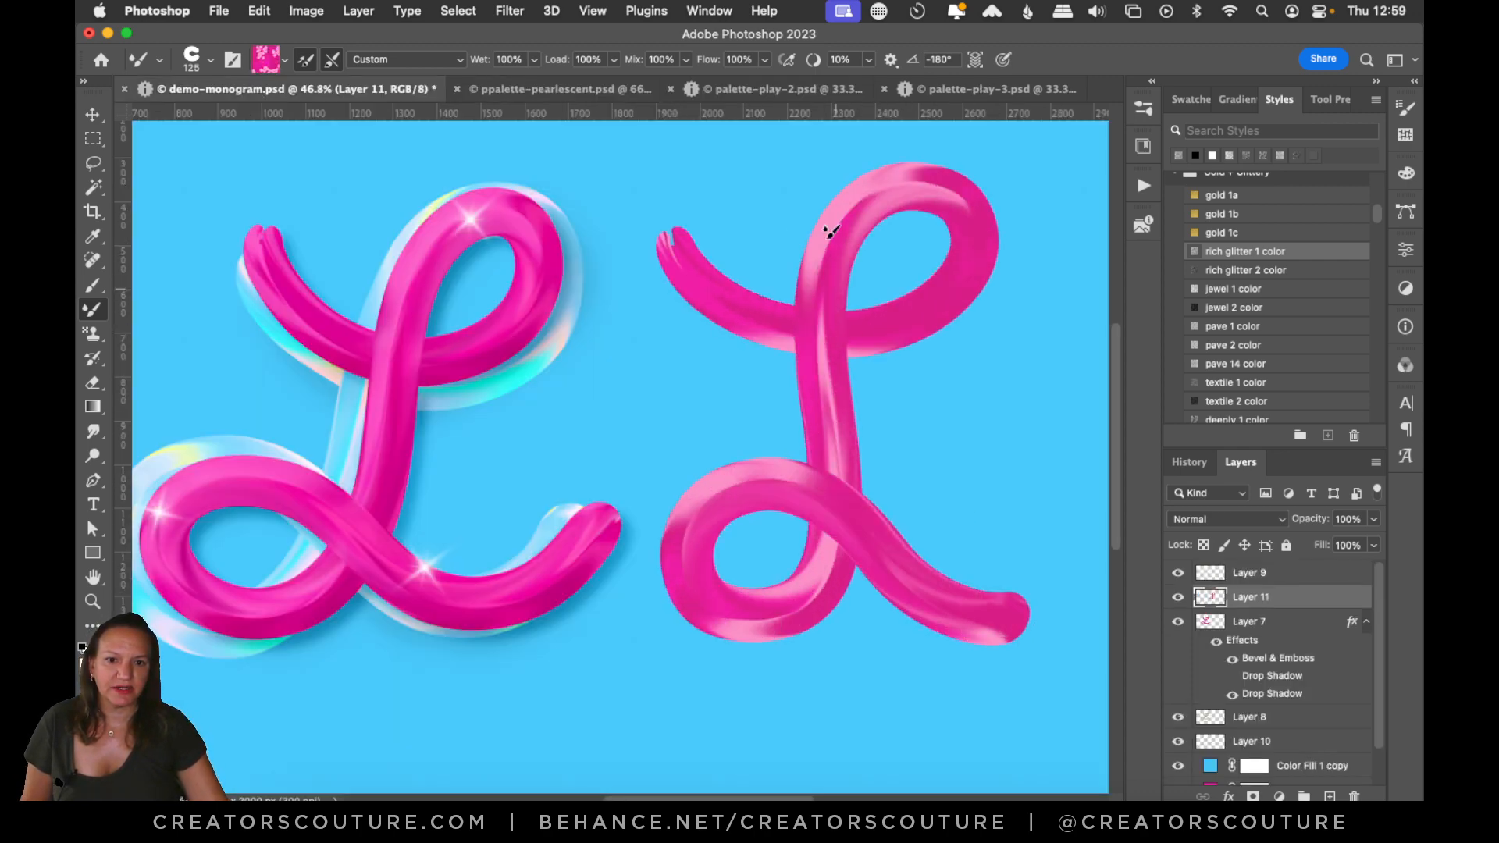
- Sample the upper middle magenta ball in palette-play-2.psd as the brush load and return to demo-monogram.psd
{"action": "left_click", "coordinate": [771, 91]}
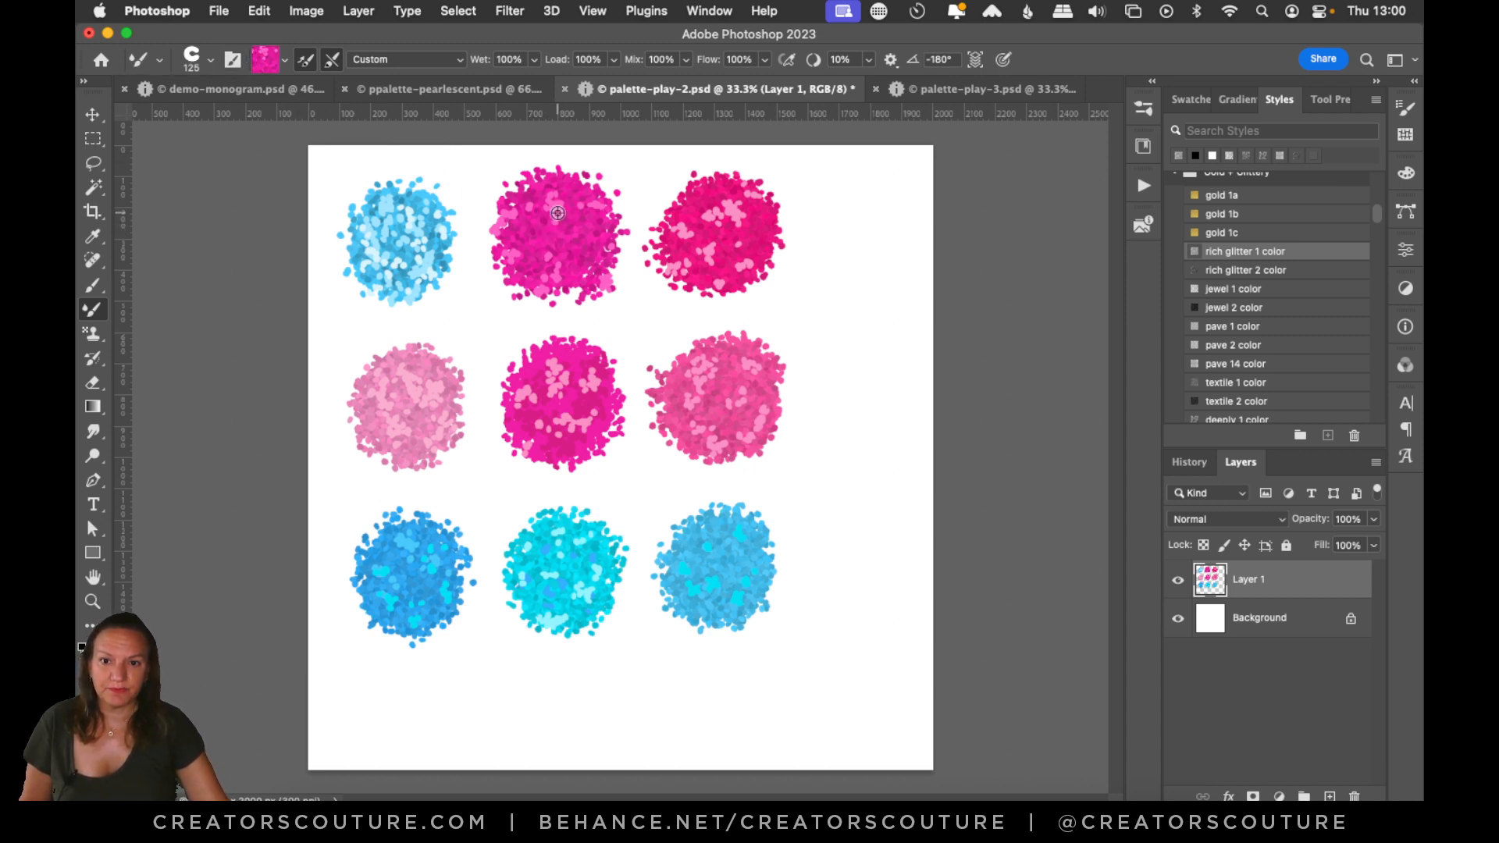
{"action": "left_click", "coordinate": [550, 247], "text": "alt"}
{"action": "left_click", "coordinate": [553, 234], "text": "alt"}
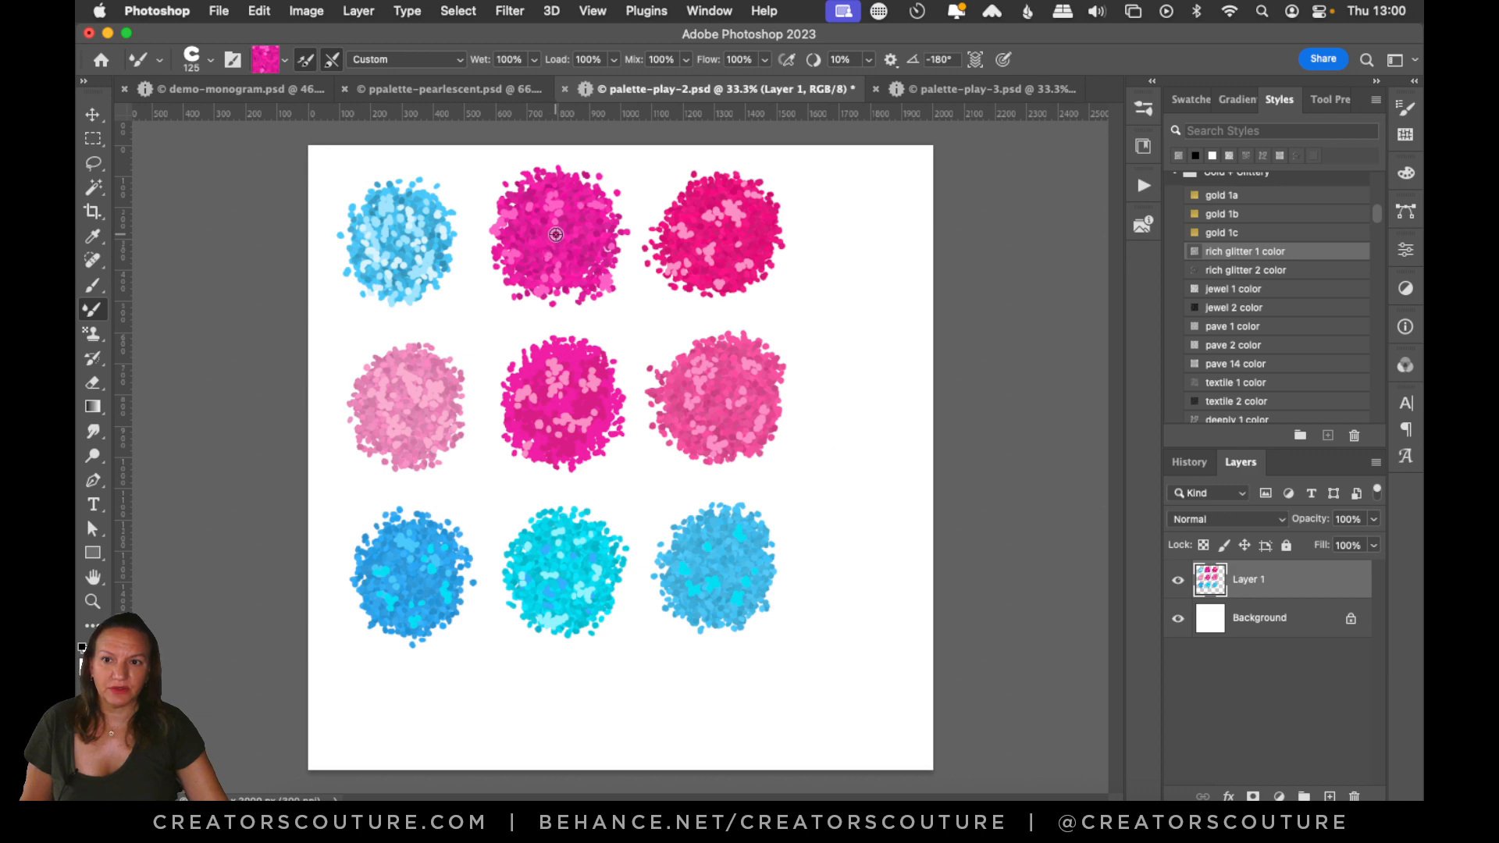
{"action": "left_click", "coordinate": [551, 224], "text": "alt"}
{"action": "left_click", "coordinate": [553, 220], "text": "alt"}
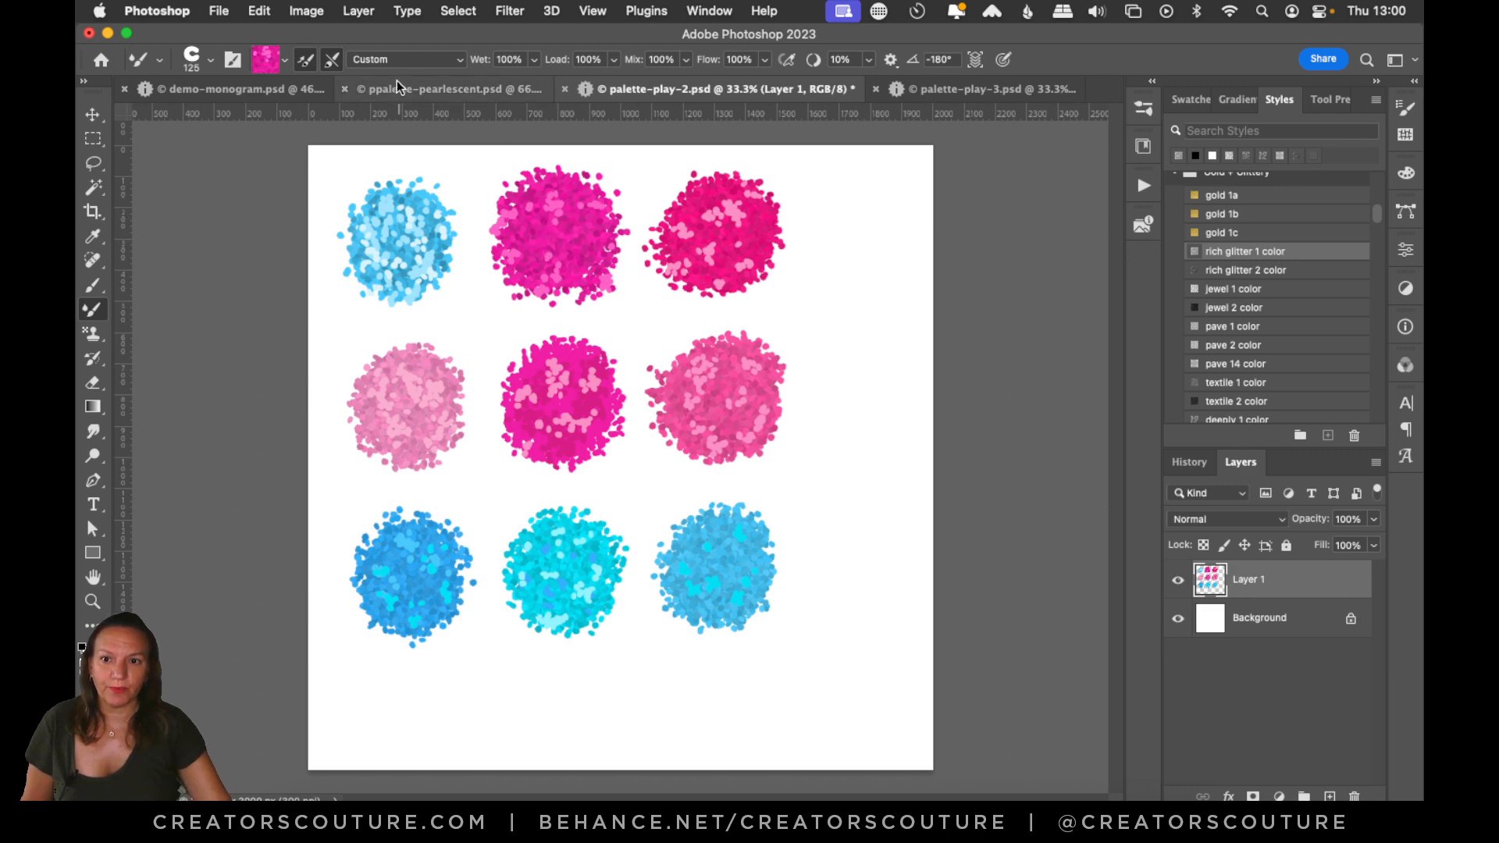
{"action": "left_click", "coordinate": [453, 89]}
{"action": "left_click", "coordinate": [267, 88]}
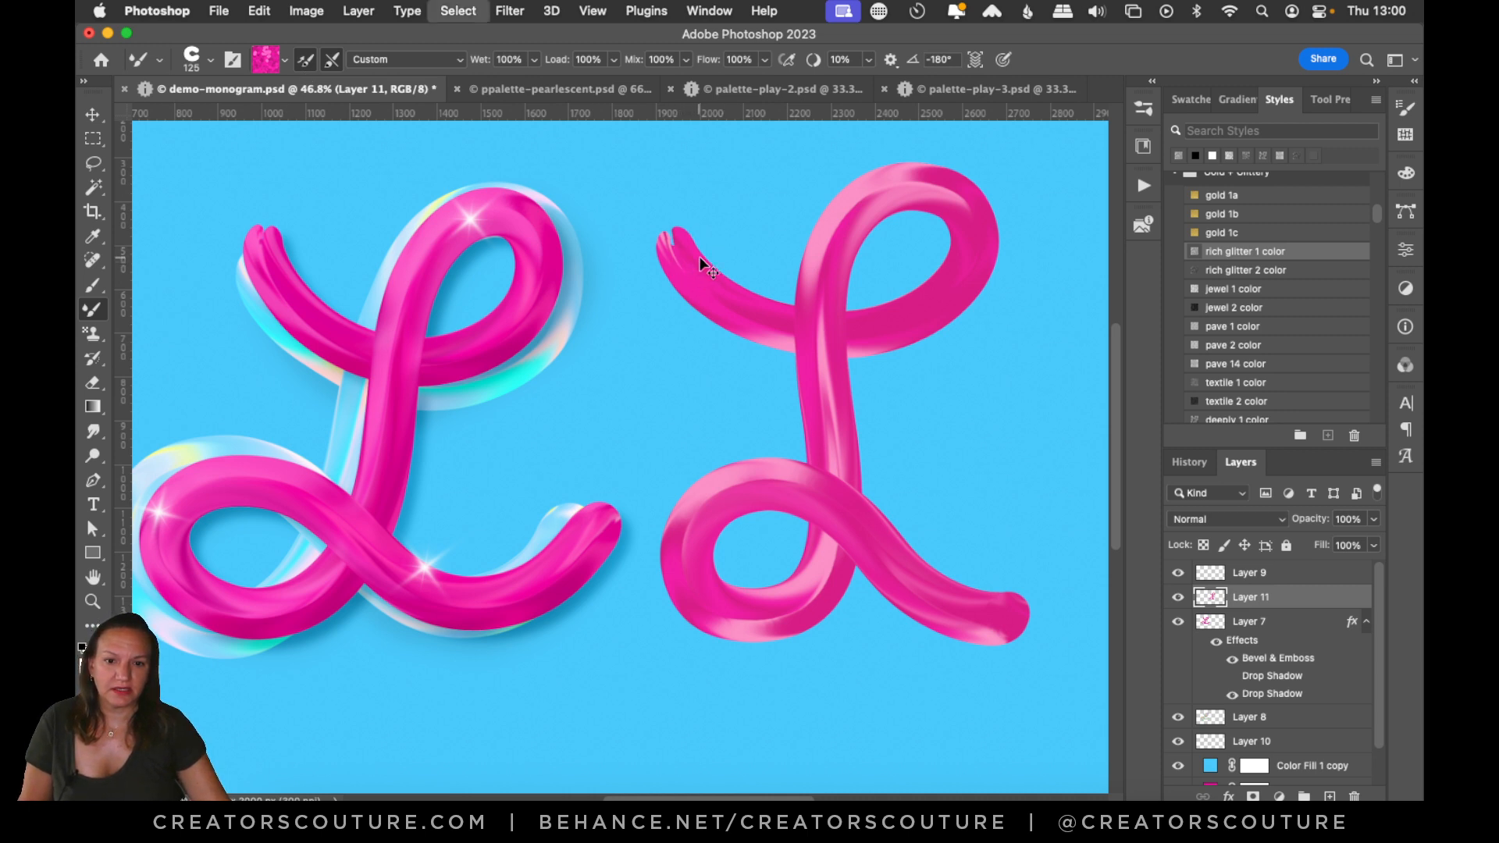
- Undo the existing letter L beside the monogram, paint a new one with the freshly loaded magenta, and undo it too
{"action": "key", "text": "ctrl+z"}
{"action": "mouse_move", "coordinate": [672, 231]}
{"action": "left_mouse_down"}
{"action": "mouse_move", "coordinate": [694, 263]}
{"action": "mouse_move", "coordinate": [930, 313]}
{"action": "mouse_move", "coordinate": [857, 202]}
{"action": "mouse_move", "coordinate": [806, 551]}
{"action": "mouse_move", "coordinate": [682, 472]}
{"action": "mouse_move", "coordinate": [941, 583]}
{"action": "mouse_move", "coordinate": [1031, 499]}
{"action": "left_mouse_up"}
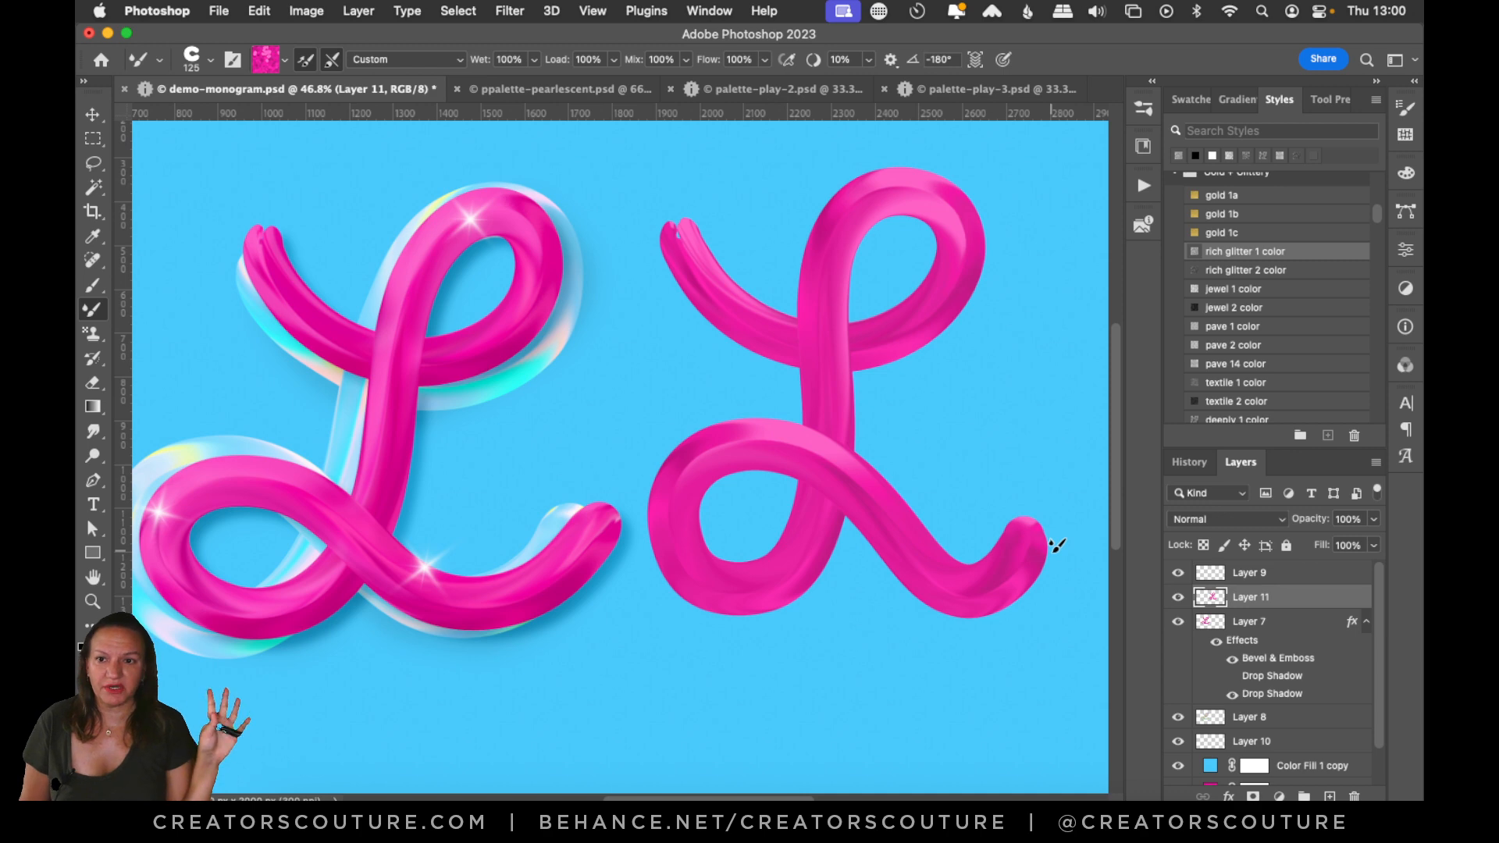
{"action": "key", "text": "ctrl+z"}
- Look at the dotted balls in palette-play-2.psd again and paint another trial letter L on Layer 11, undoing it
{"action": "left_click", "coordinate": [766, 89]}
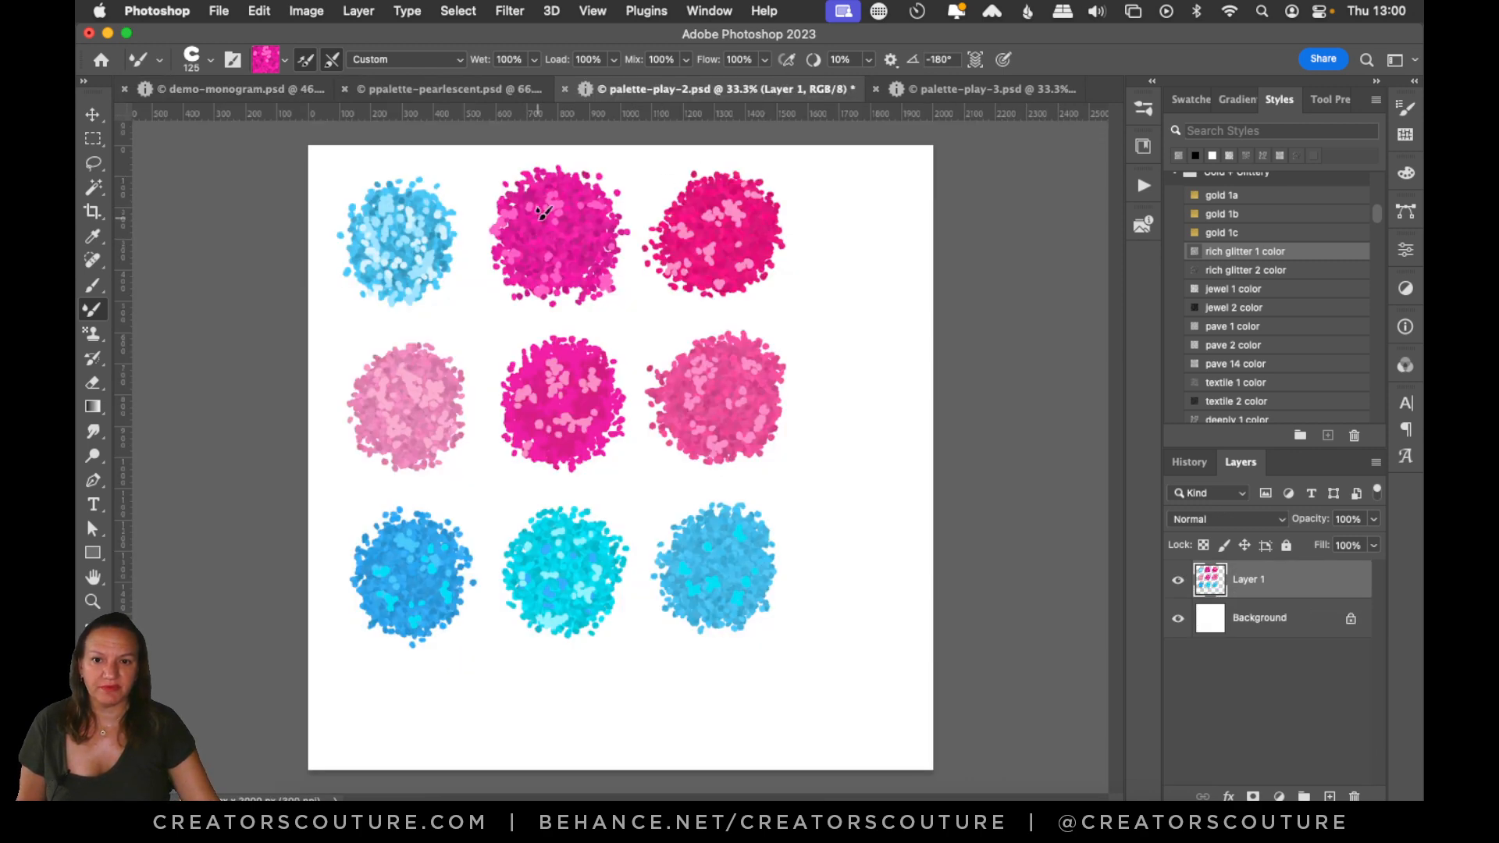
{"action": "left_click", "coordinate": [233, 80]}
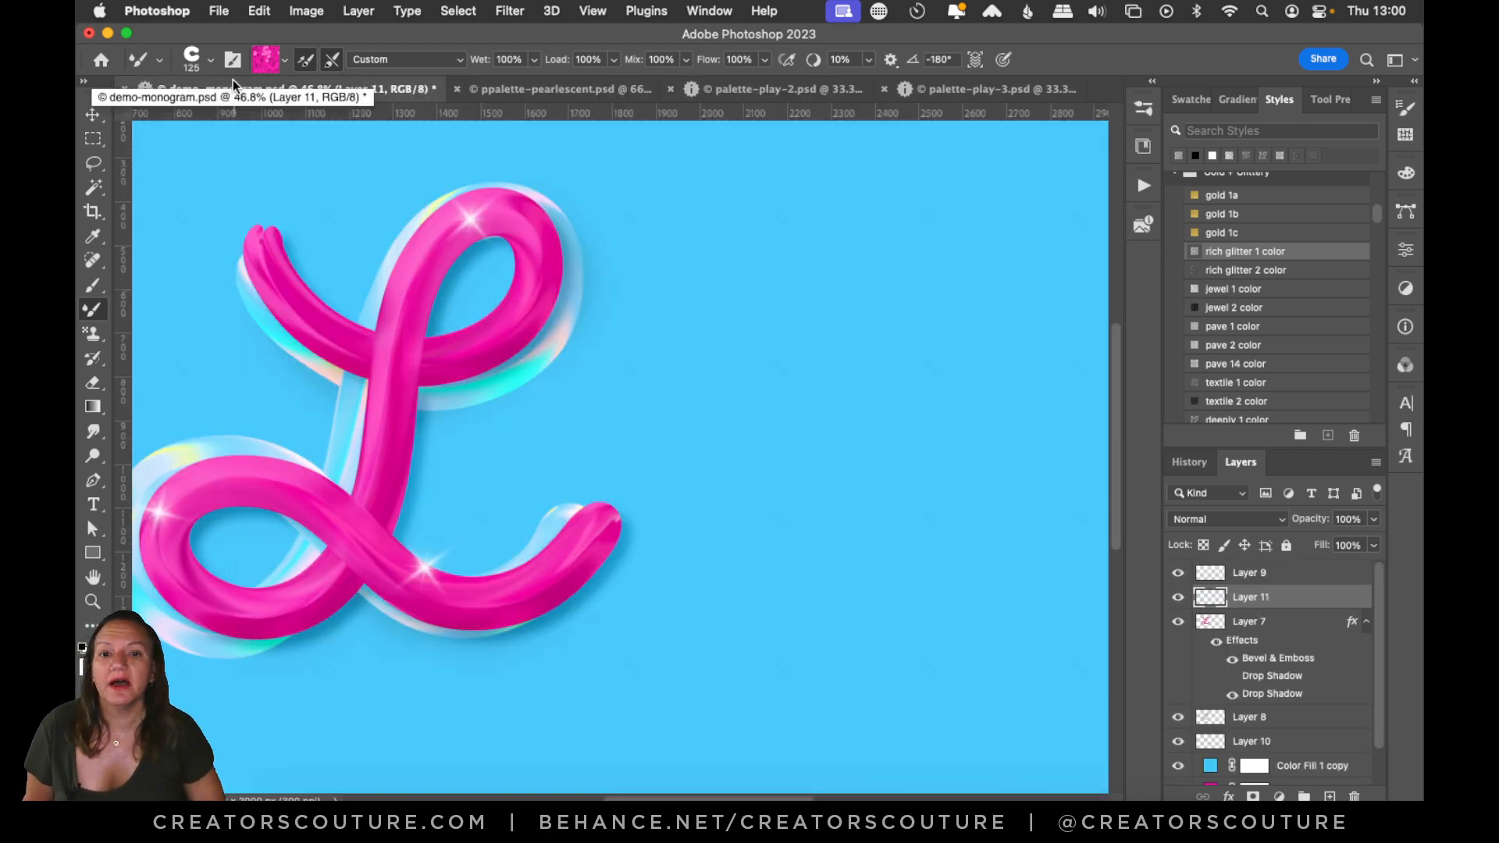
{"action": "left_click", "coordinate": [785, 89]}
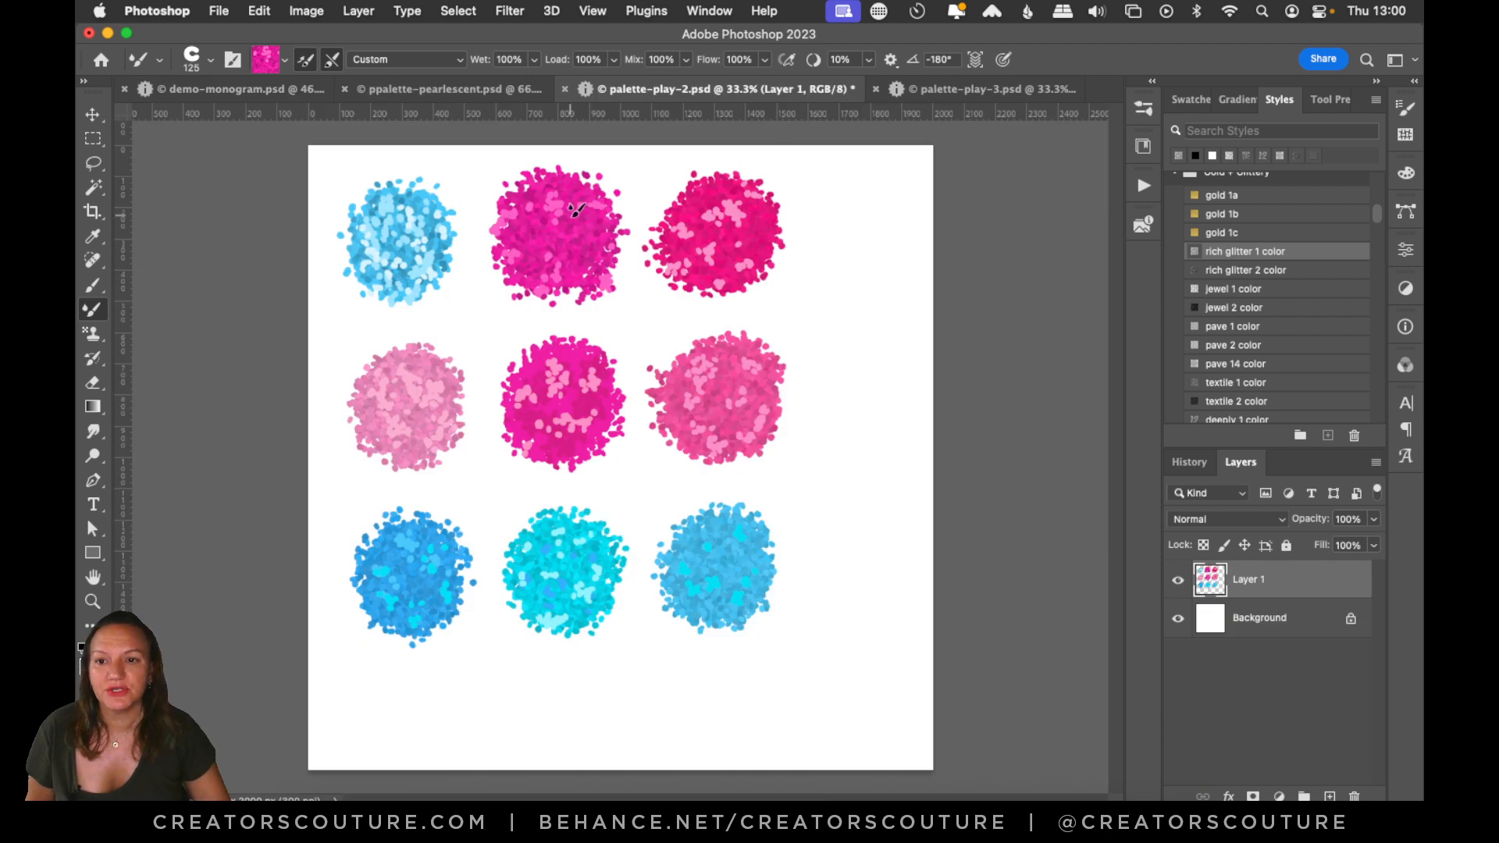
{"action": "left_click", "coordinate": [235, 100]}
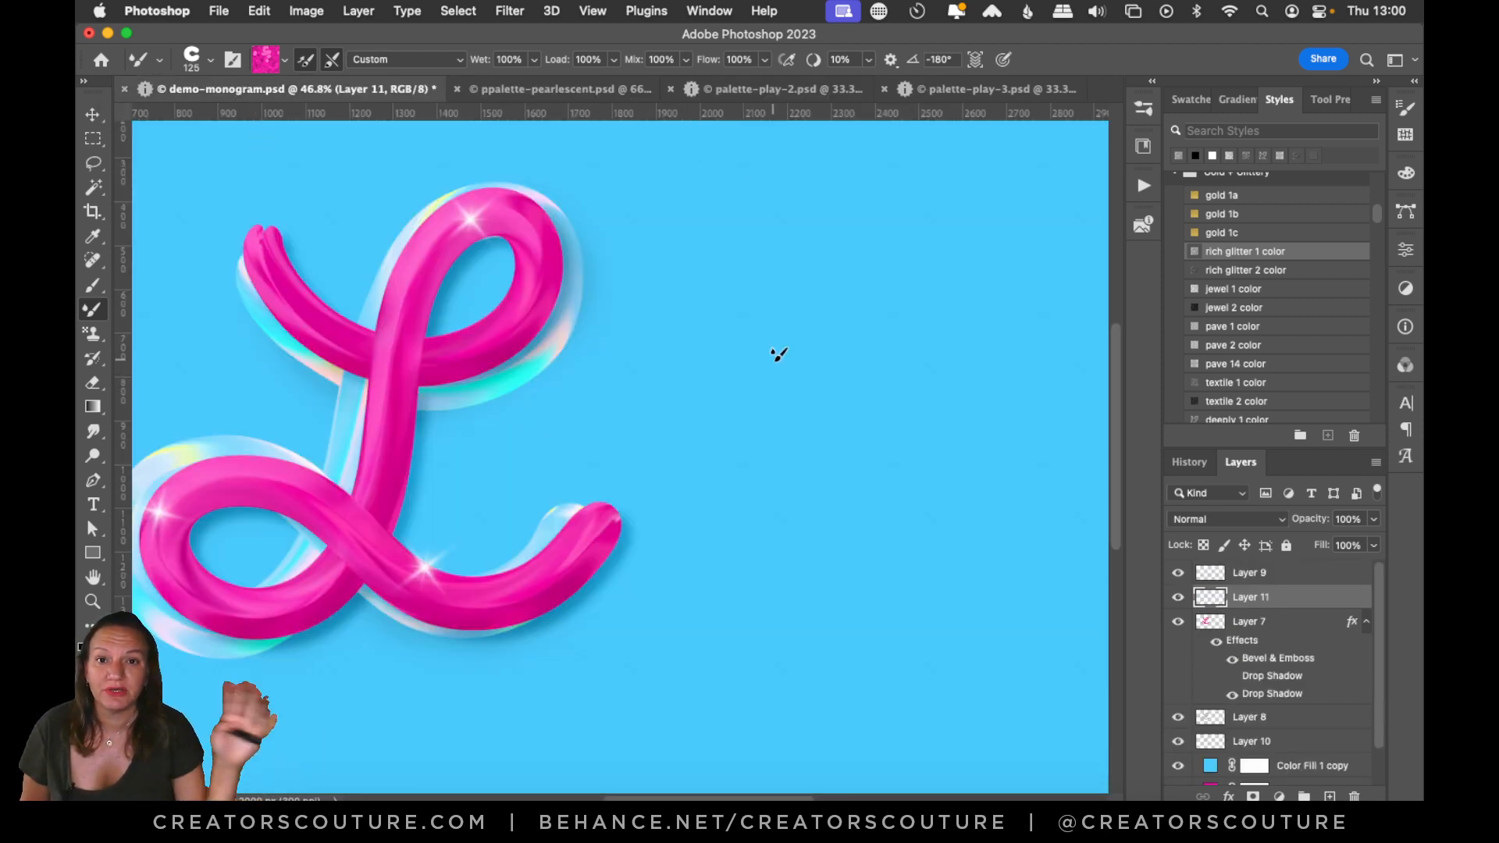
{"action": "mouse_move", "coordinate": [731, 322]}
{"action": "left_mouse_down"}
{"action": "mouse_move", "coordinate": [800, 395]}
{"action": "mouse_move", "coordinate": [847, 395]}
{"action": "mouse_move", "coordinate": [894, 512]}
{"action": "mouse_move", "coordinate": [1121, 582]}
{"action": "left_mouse_up"}
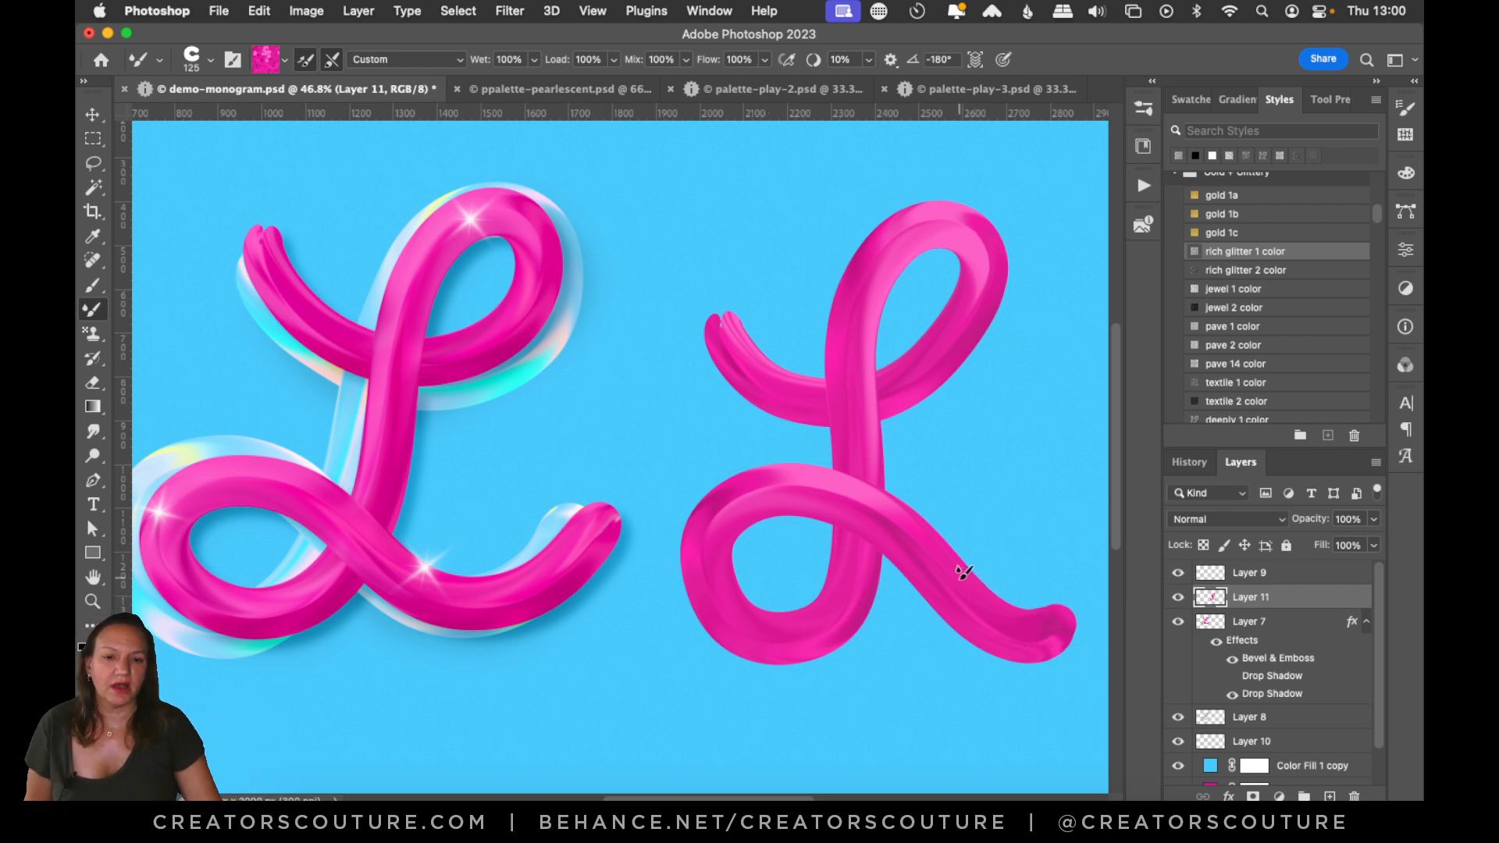
{"action": "key", "text": "super+z"}
- Select Layer 7 and paint a looping letter L on it beside the existing monogram
{"action": "left_click", "coordinate": [1264, 629]}
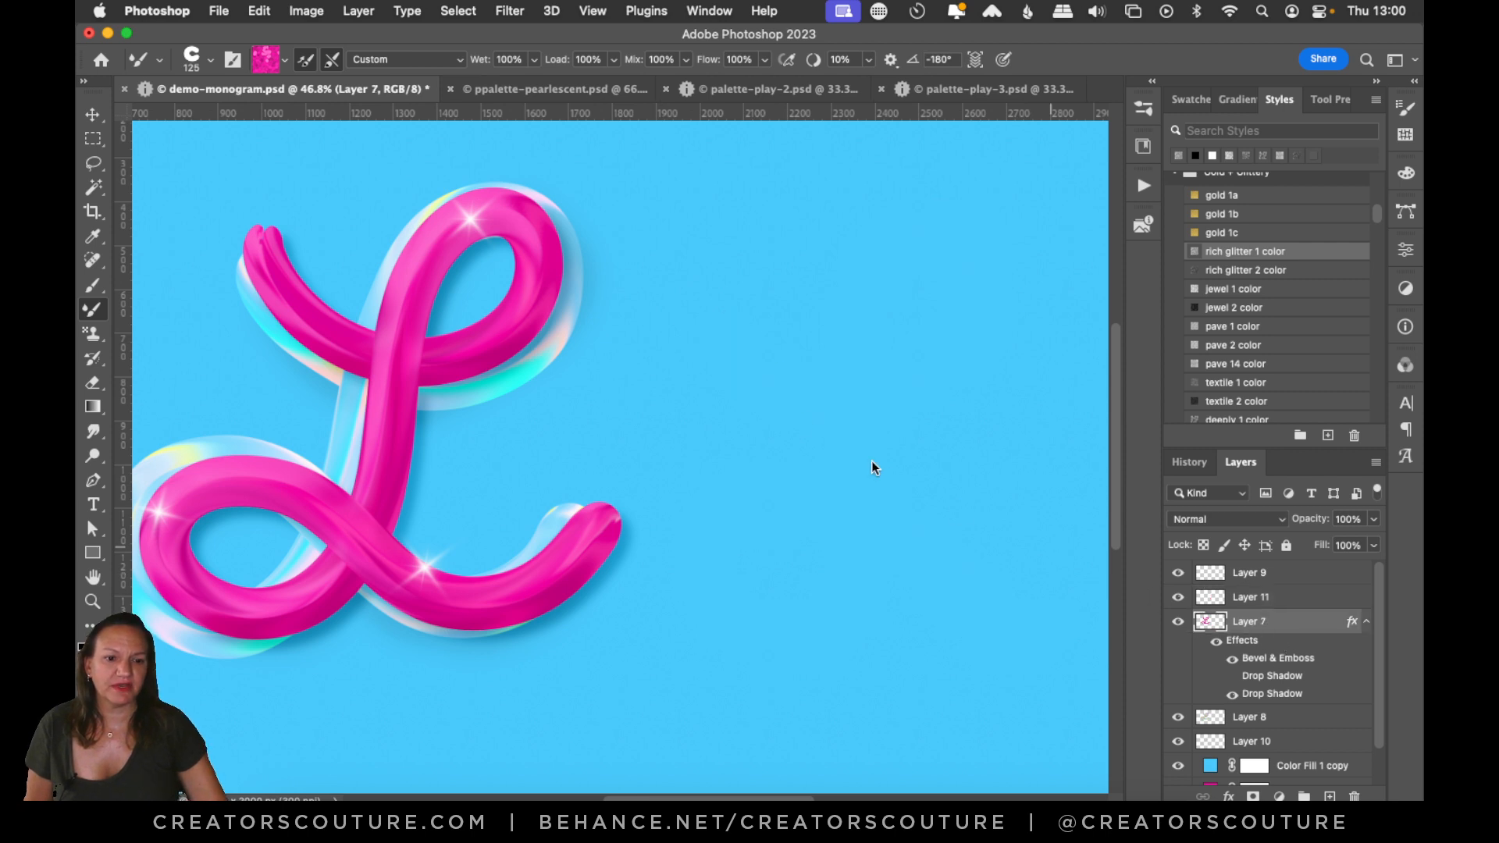
{"action": "mouse_move", "coordinate": [705, 292]}
{"action": "left_mouse_down"}
{"action": "mouse_move", "coordinate": [910, 376]}
{"action": "mouse_move", "coordinate": [973, 227]}
{"action": "mouse_move", "coordinate": [840, 339]}
{"action": "mouse_move", "coordinate": [837, 569]}
{"action": "mouse_move", "coordinate": [704, 561]}
{"action": "mouse_move", "coordinate": [820, 491]}
{"action": "mouse_move", "coordinate": [992, 594]}
{"action": "mouse_move", "coordinate": [1038, 563]}
{"action": "left_mouse_up"}
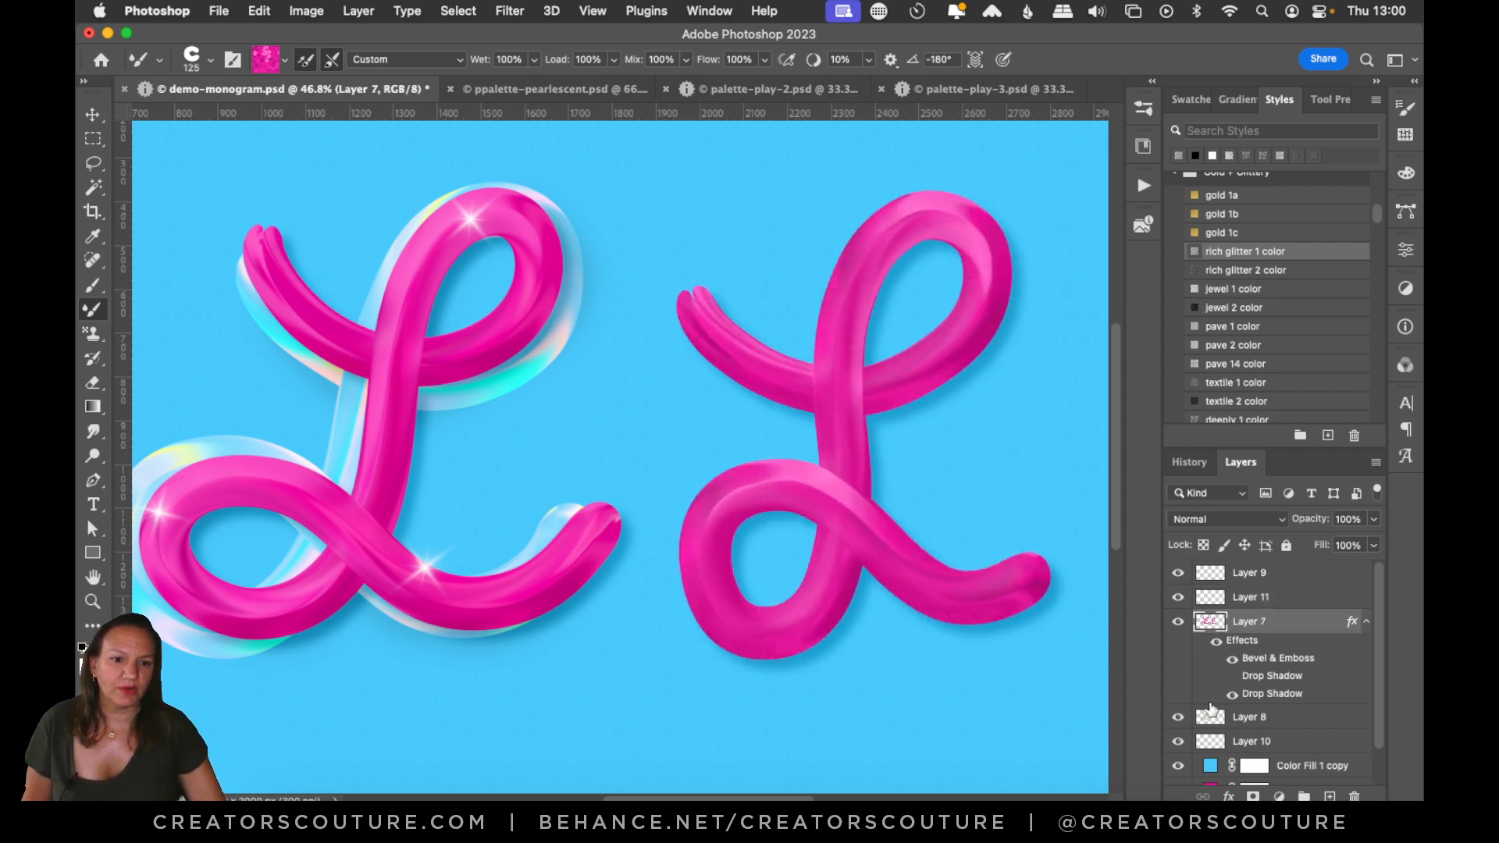
- Toggle Layer 7's Bevel & Emboss and Drop Shadow effects to compare the lettering with and without them
{"action": "left_click", "coordinate": [1233, 660]}
{"action": "left_click", "coordinate": [1232, 660]}
{"action": "left_click", "coordinate": [1232, 660]}
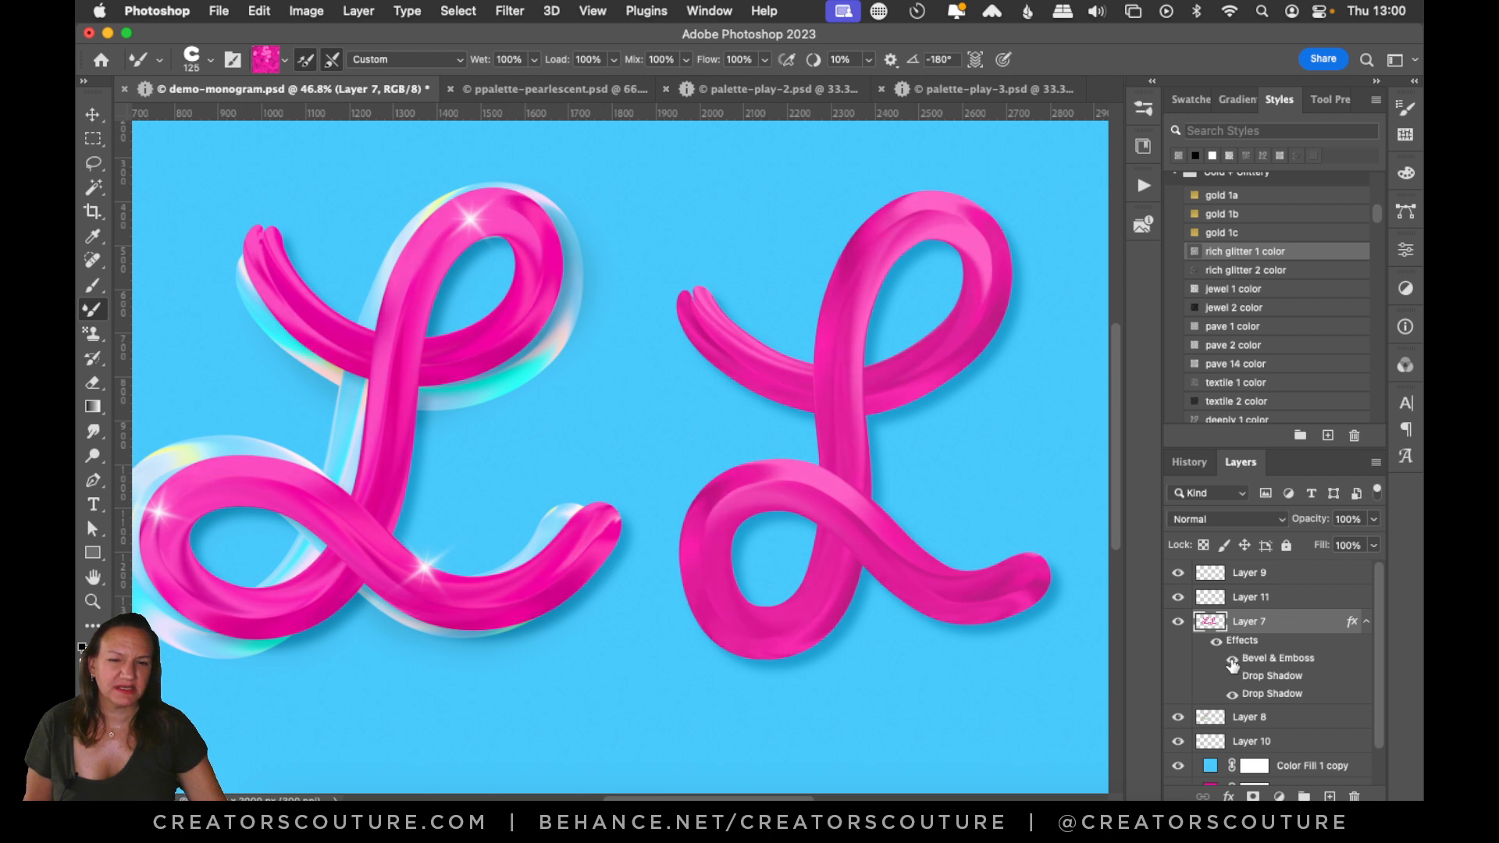
{"action": "left_click", "coordinate": [1233, 695]}
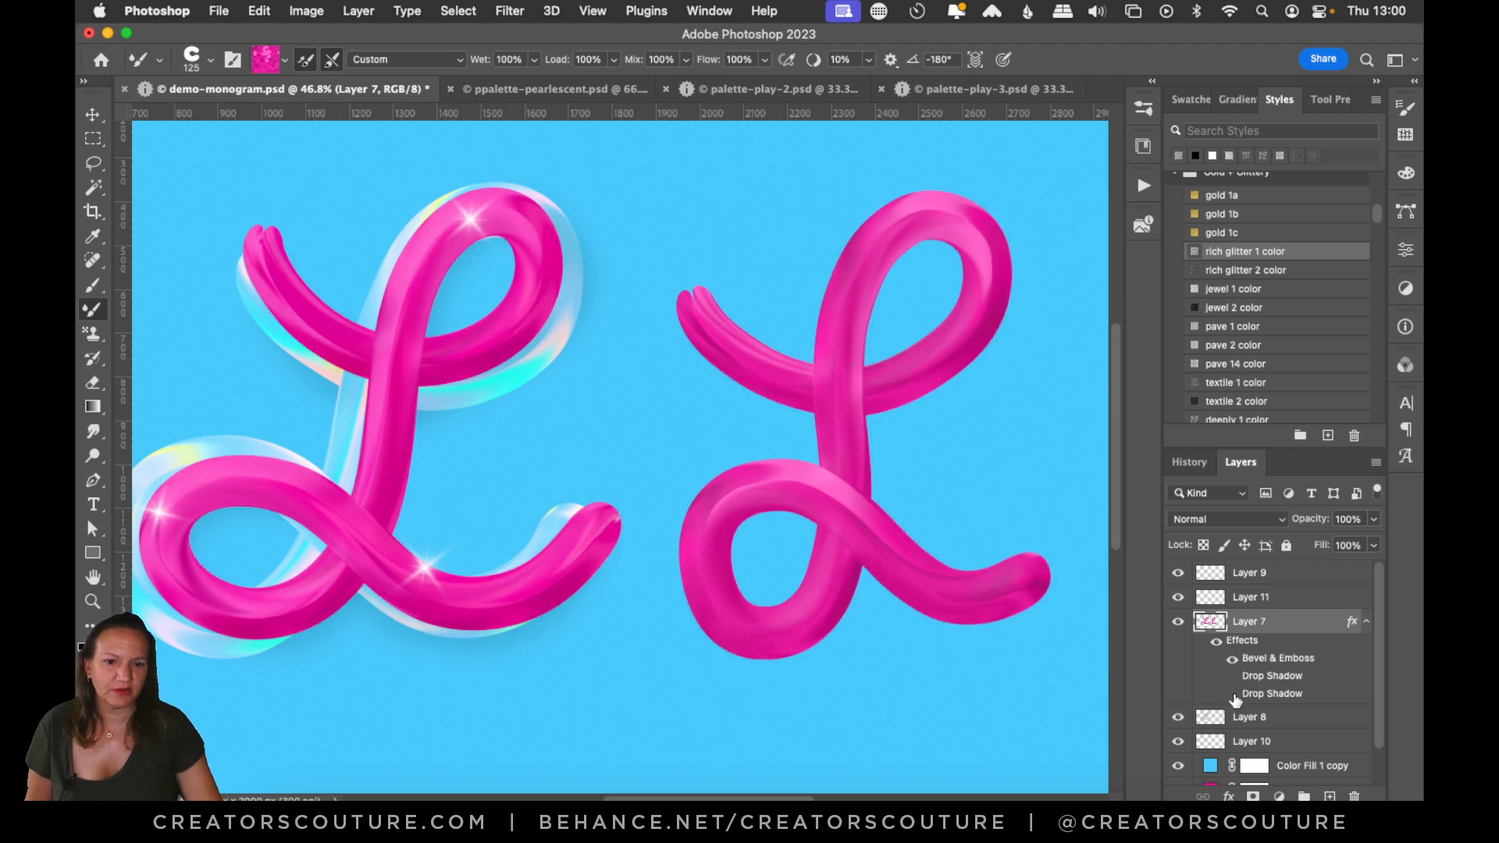
{"action": "left_click", "coordinate": [1234, 696]}
- Undo the effect visibility changes and the letter L painted on Layer 7
{"action": "key", "text": "super+z"}
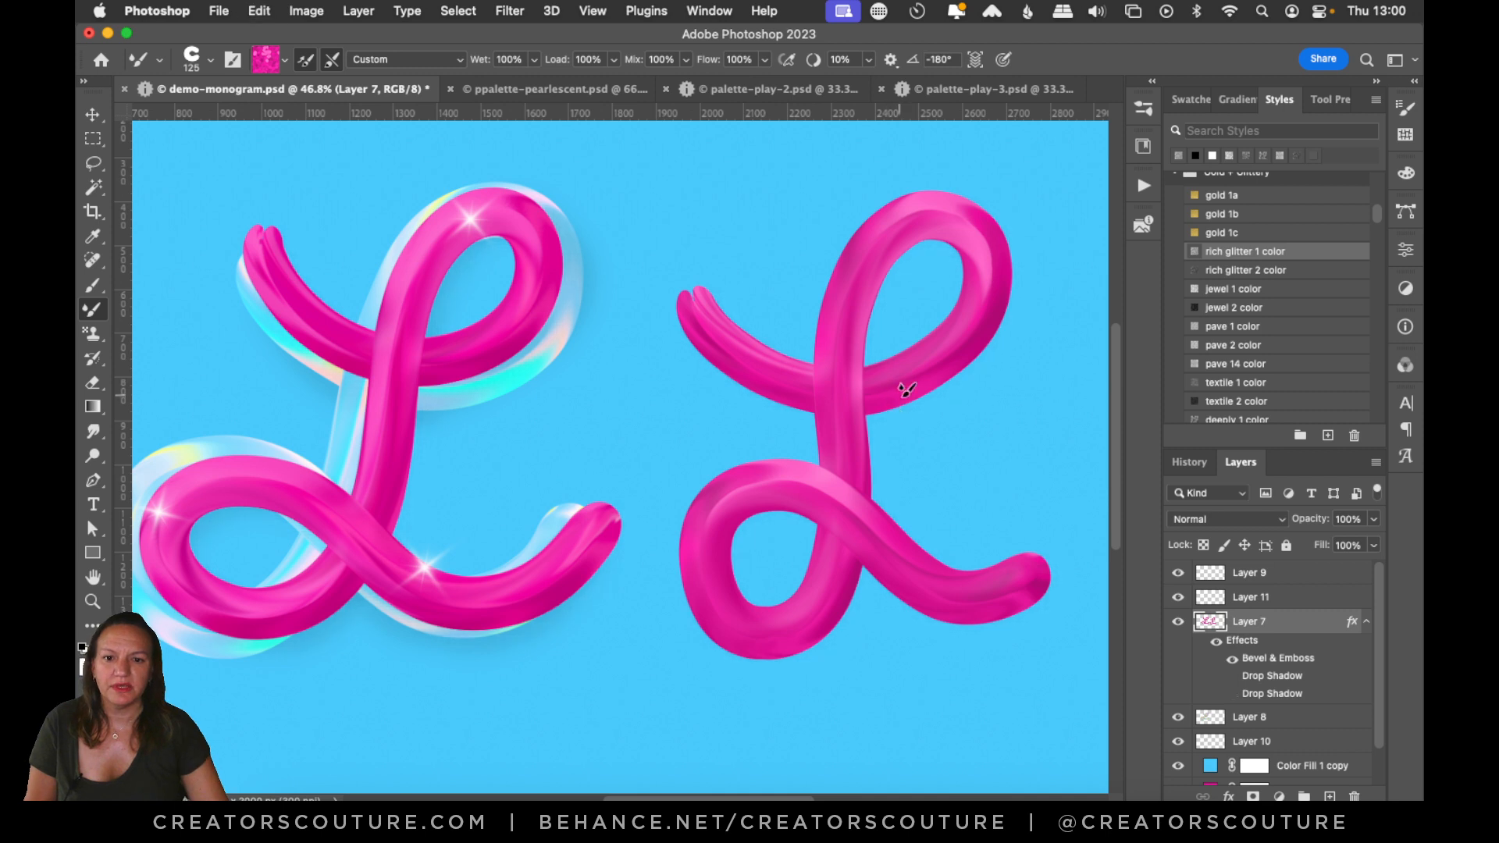
{"action": "key", "text": "super+z"}
{"action": "key", "text": "super+z"}
{"action": "key", "text": "super+z"}
{"action": "key", "text": "super+z"}
{"action": "key", "text": "super+z"}
{"action": "key", "text": "super+z"}
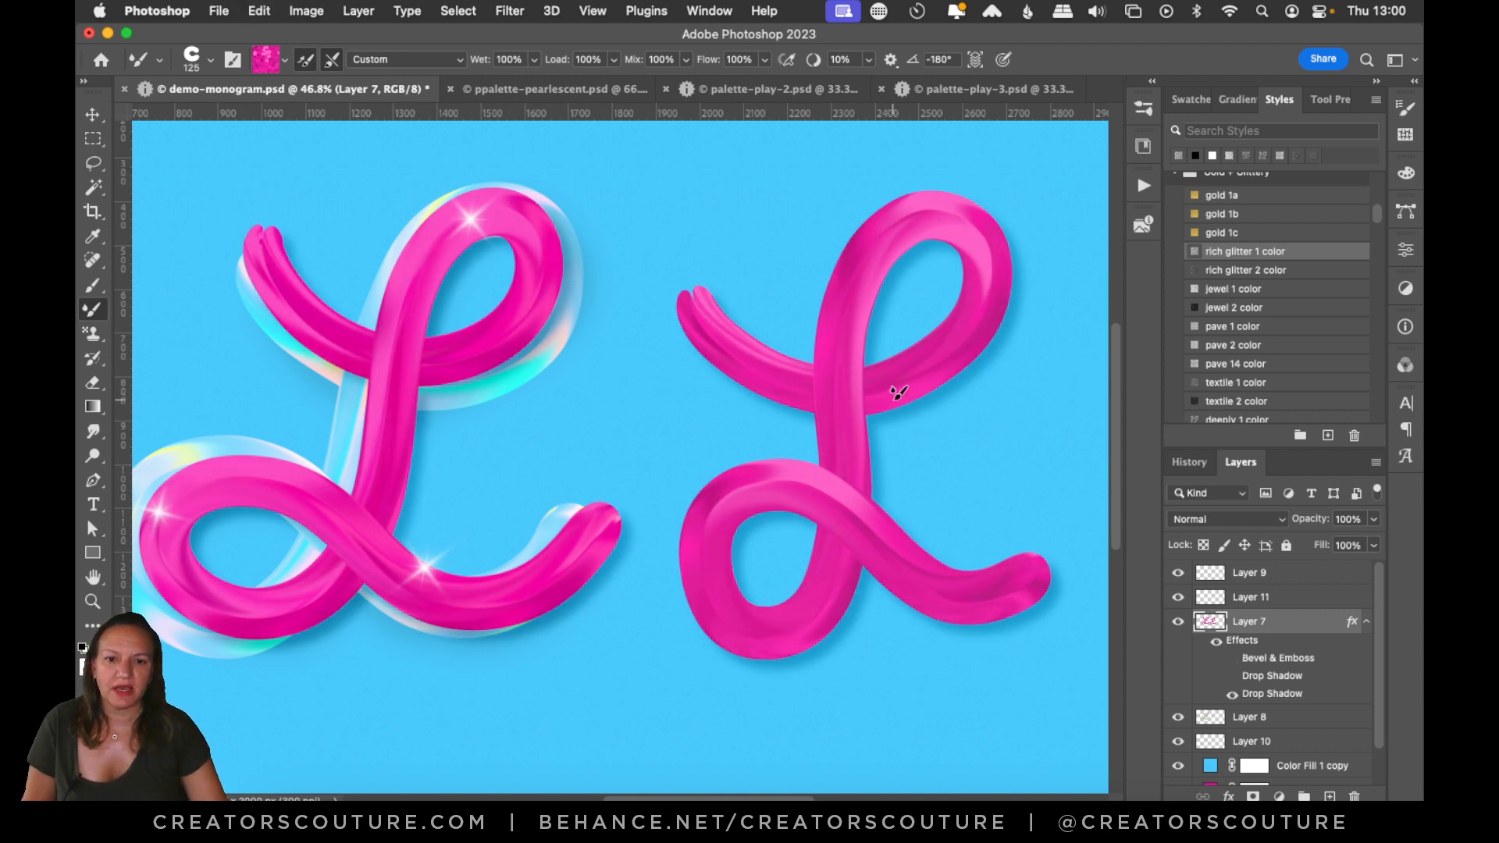
- Set the brush smoothing to 100% and try two strokes beside the monogram on Layer 7, undoing each one
{"action": "left_click", "coordinate": [869, 60]}
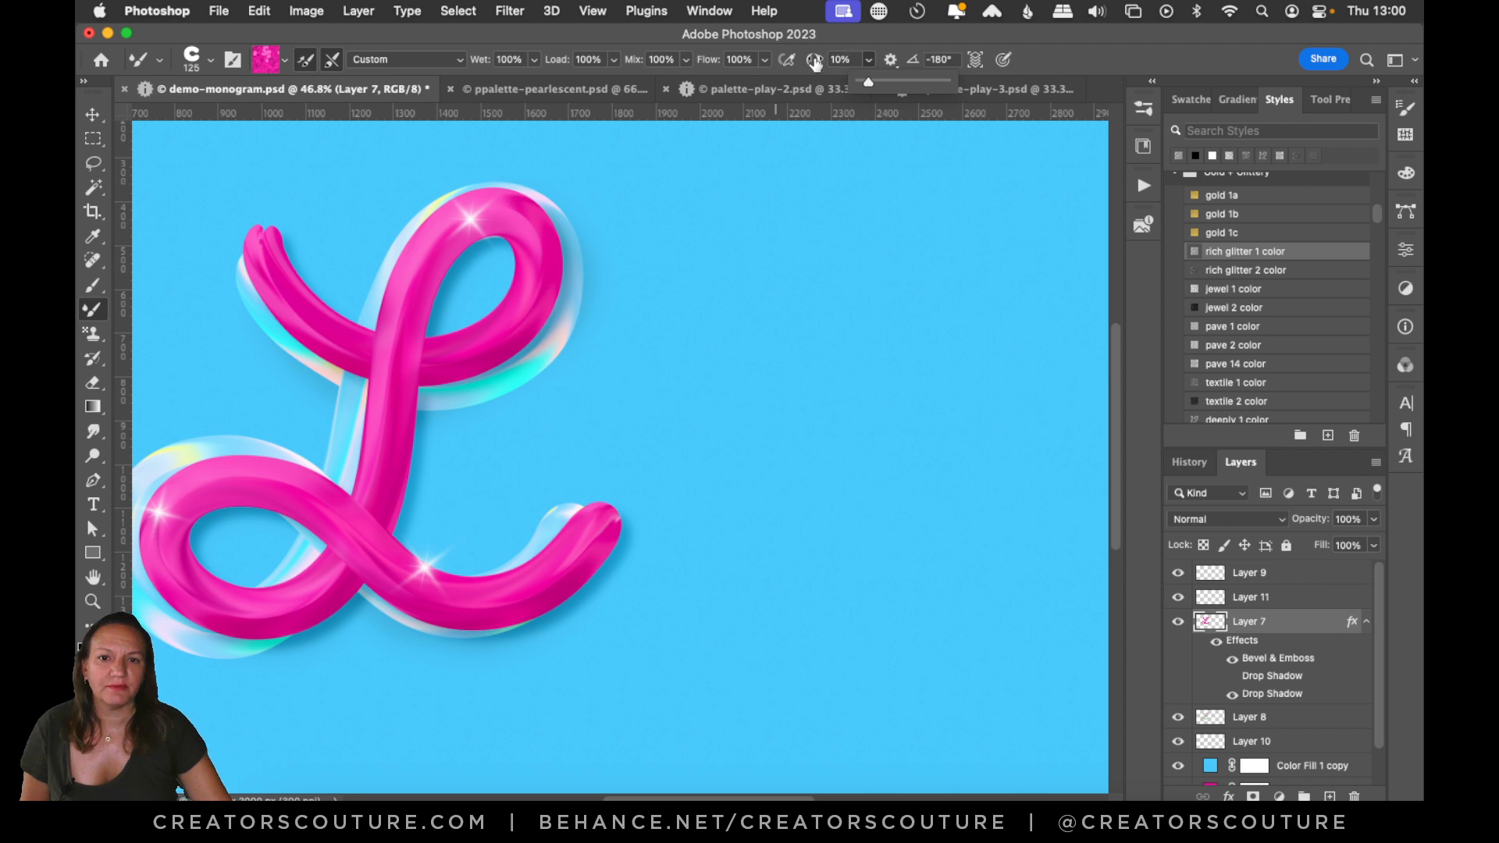
{"action": "left_click_drag", "start_coordinate": [869, 82], "coordinate": [1135, 91]}
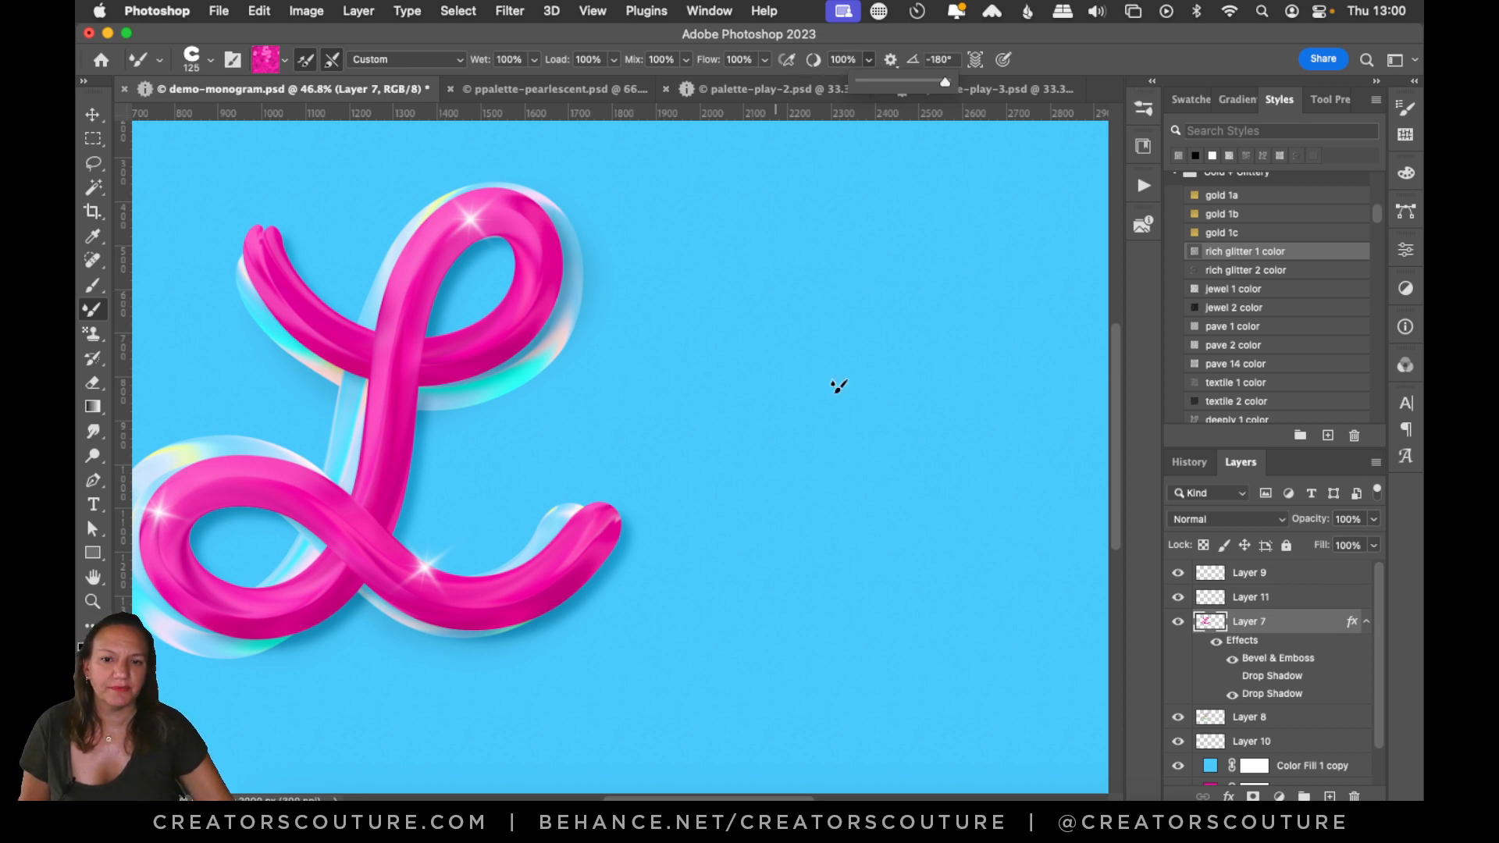
{"action": "mouse_move", "coordinate": [706, 277]}
{"action": "left_mouse_down"}
{"action": "mouse_move", "coordinate": [840, 355]}
{"action": "mouse_move", "coordinate": [968, 297]}
{"action": "mouse_move", "coordinate": [1029, 195]}
{"action": "left_mouse_up"}
{"action": "key", "text": "super+z"}
{"action": "mouse_move", "coordinate": [717, 295]}
{"action": "left_mouse_down"}
{"action": "mouse_move", "coordinate": [834, 395]}
{"action": "mouse_move", "coordinate": [990, 353]}
{"action": "mouse_move", "coordinate": [1022, 225]}
{"action": "mouse_move", "coordinate": [887, 254]}
{"action": "mouse_move", "coordinate": [821, 568]}
{"action": "mouse_move", "coordinate": [702, 591]}
{"action": "mouse_move", "coordinate": [682, 477]}
{"action": "mouse_move", "coordinate": [796, 466]}
{"action": "mouse_move", "coordinate": [878, 563]}
{"action": "mouse_move", "coordinate": [970, 620]}
{"action": "mouse_move", "coordinate": [1101, 516]}
{"action": "left_mouse_up"}
{"action": "key", "text": "super+z"}
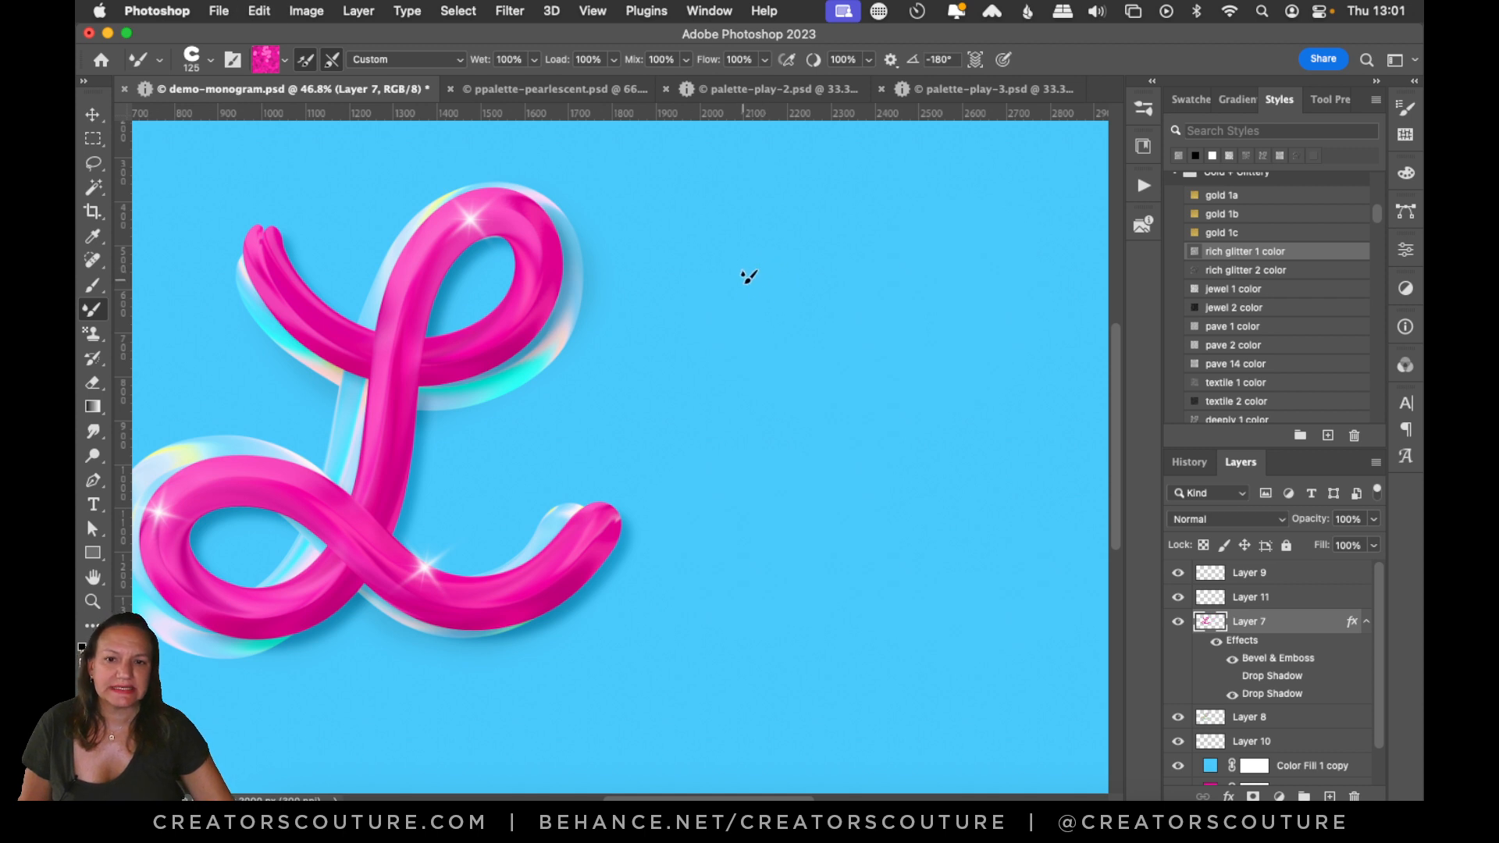
- Paint a looping letter L on Layer 7 beside the monogram, and try a touch-up on its starting end, undoing the touch-up
{"action": "mouse_move", "coordinate": [746, 278]}
{"action": "left_mouse_down"}
{"action": "mouse_move", "coordinate": [888, 385]}
{"action": "mouse_move", "coordinate": [1045, 302]}
{"action": "mouse_move", "coordinate": [991, 164]}
{"action": "mouse_move", "coordinate": [874, 316]}
{"action": "mouse_move", "coordinate": [868, 546]}
{"action": "mouse_move", "coordinate": [774, 652]}
{"action": "mouse_move", "coordinate": [665, 572]}
{"action": "mouse_move", "coordinate": [728, 488]}
{"action": "mouse_move", "coordinate": [874, 533]}
{"action": "mouse_move", "coordinate": [957, 630]}
{"action": "mouse_move", "coordinate": [1058, 592]}
{"action": "mouse_move", "coordinate": [1107, 507]}
{"action": "left_mouse_up"}
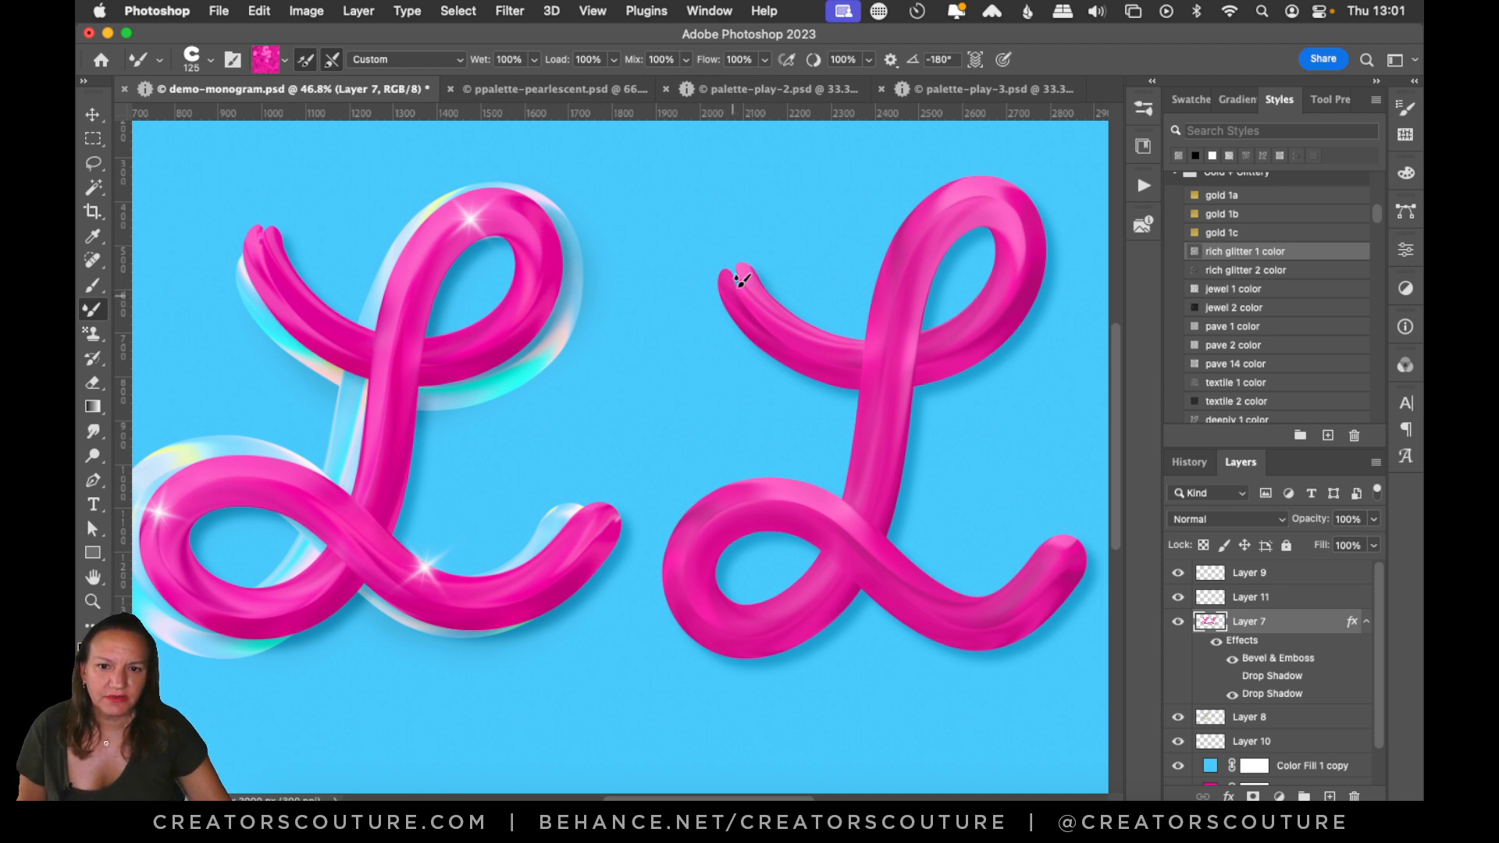
{"action": "left_click_drag", "start_coordinate": [730, 288], "coordinate": [771, 303]}
{"action": "key", "text": "super+z"}
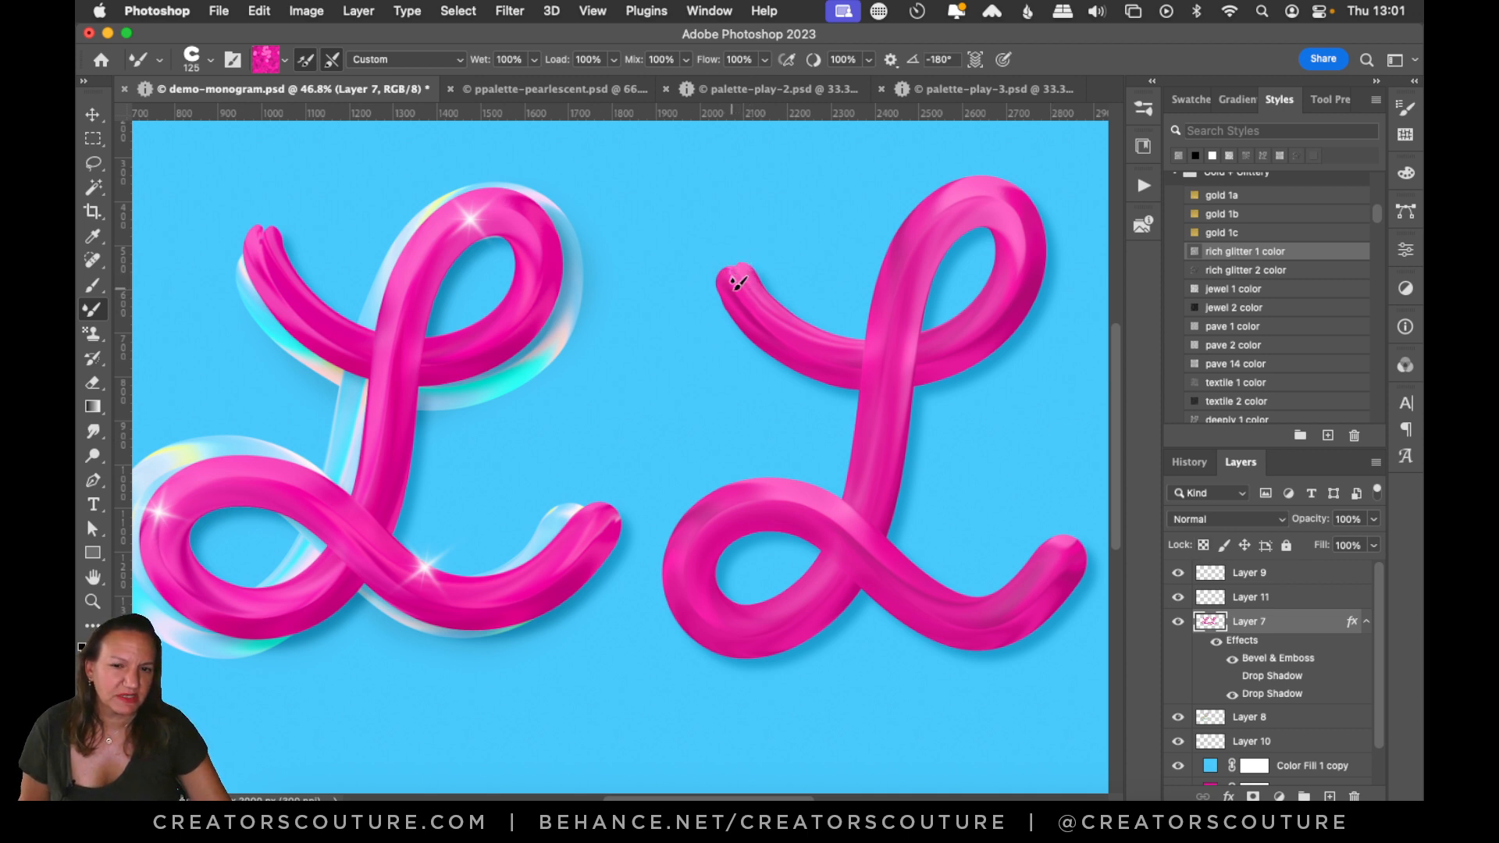
- Lock Layer 7's transparent pixels, retouch the new L's starting end within its outline, and unlock the transparency again
{"action": "left_click", "coordinate": [1204, 546]}
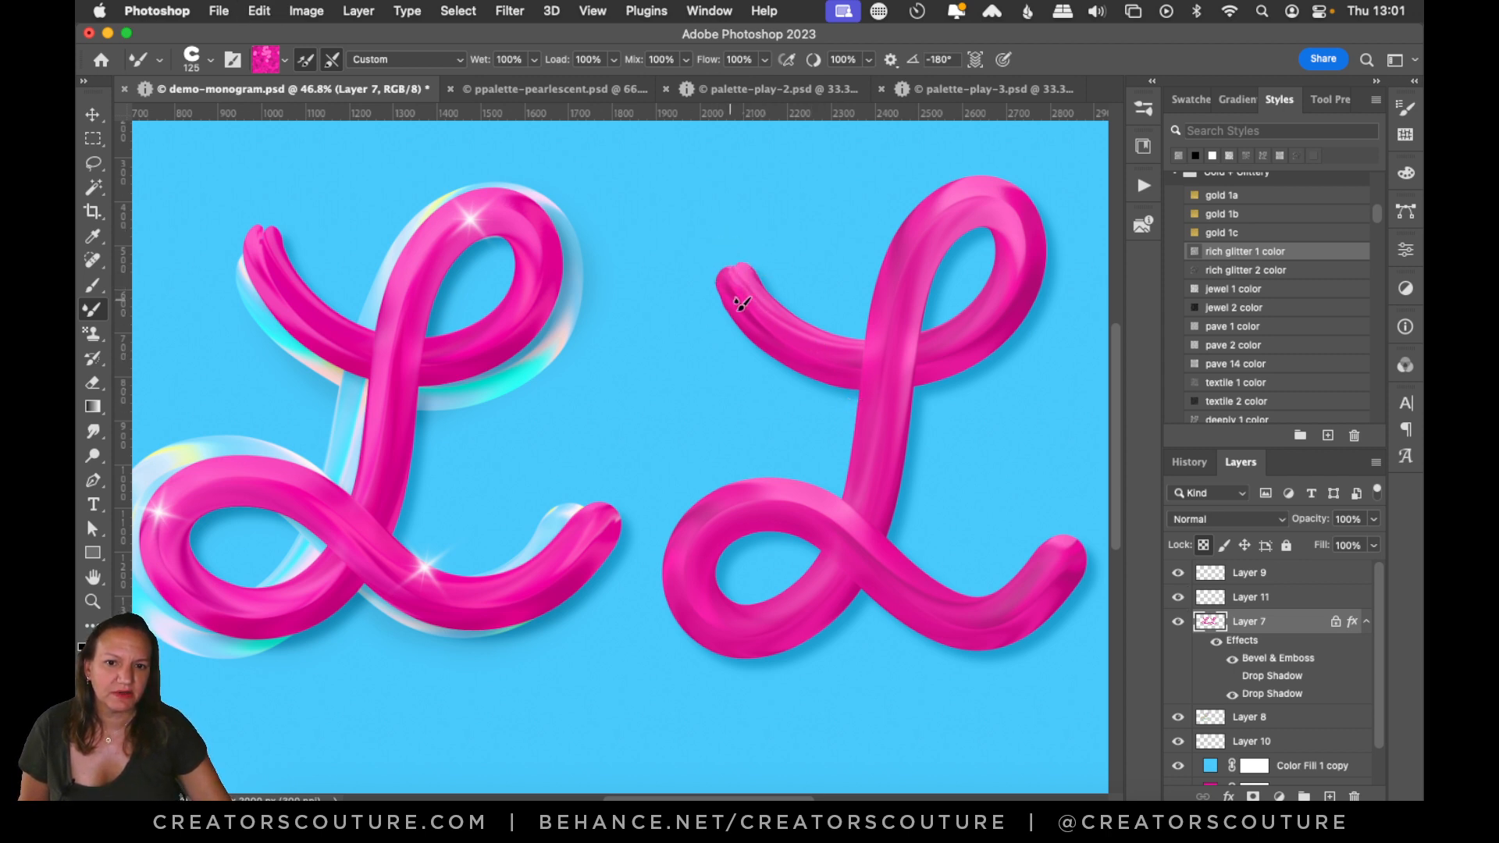
{"action": "left_click_drag", "start_coordinate": [739, 298], "coordinate": [872, 371]}
{"action": "key", "text": "super+z"}
{"action": "left_click_drag", "start_coordinate": [733, 274], "coordinate": [877, 382]}
{"action": "key", "text": "super+z"}
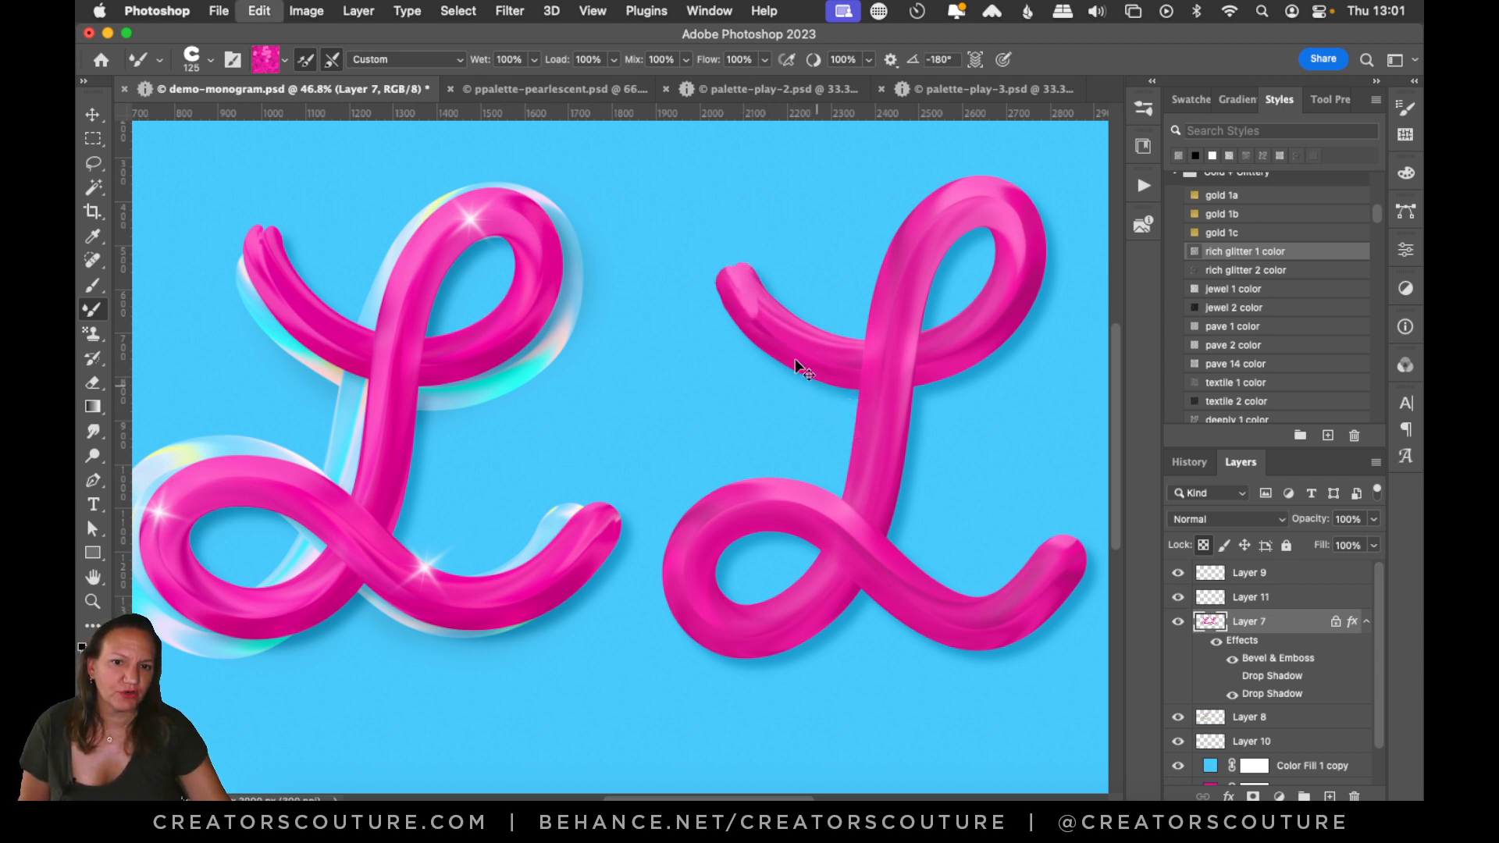
{"action": "mouse_move", "coordinate": [737, 274]}
{"action": "left_mouse_down"}
{"action": "mouse_move", "coordinate": [772, 318]}
{"action": "mouse_move", "coordinate": [723, 264]}
{"action": "left_mouse_up"}
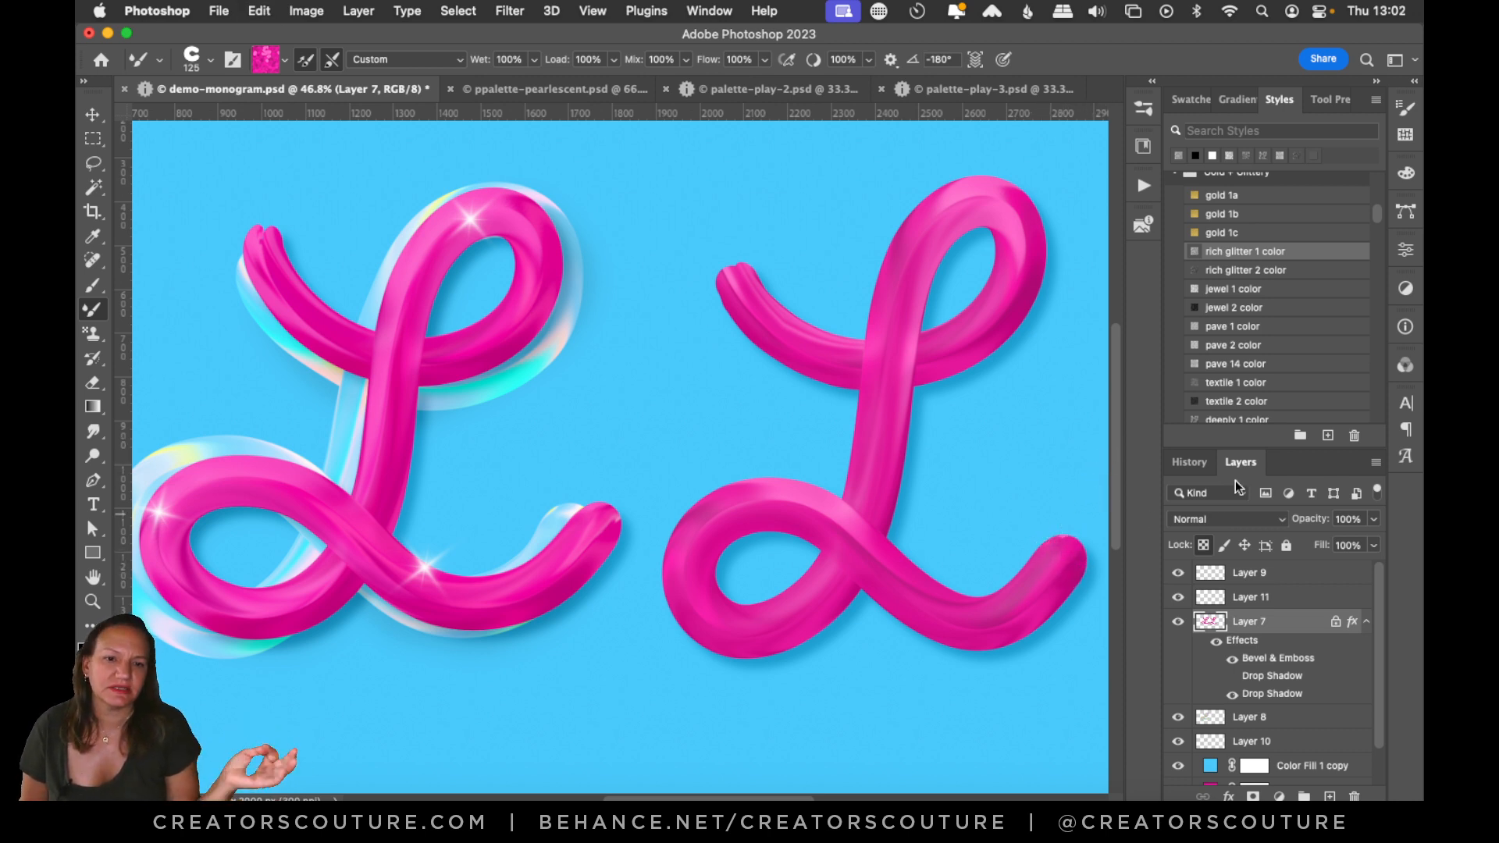
{"action": "left_click", "coordinate": [1203, 546]}
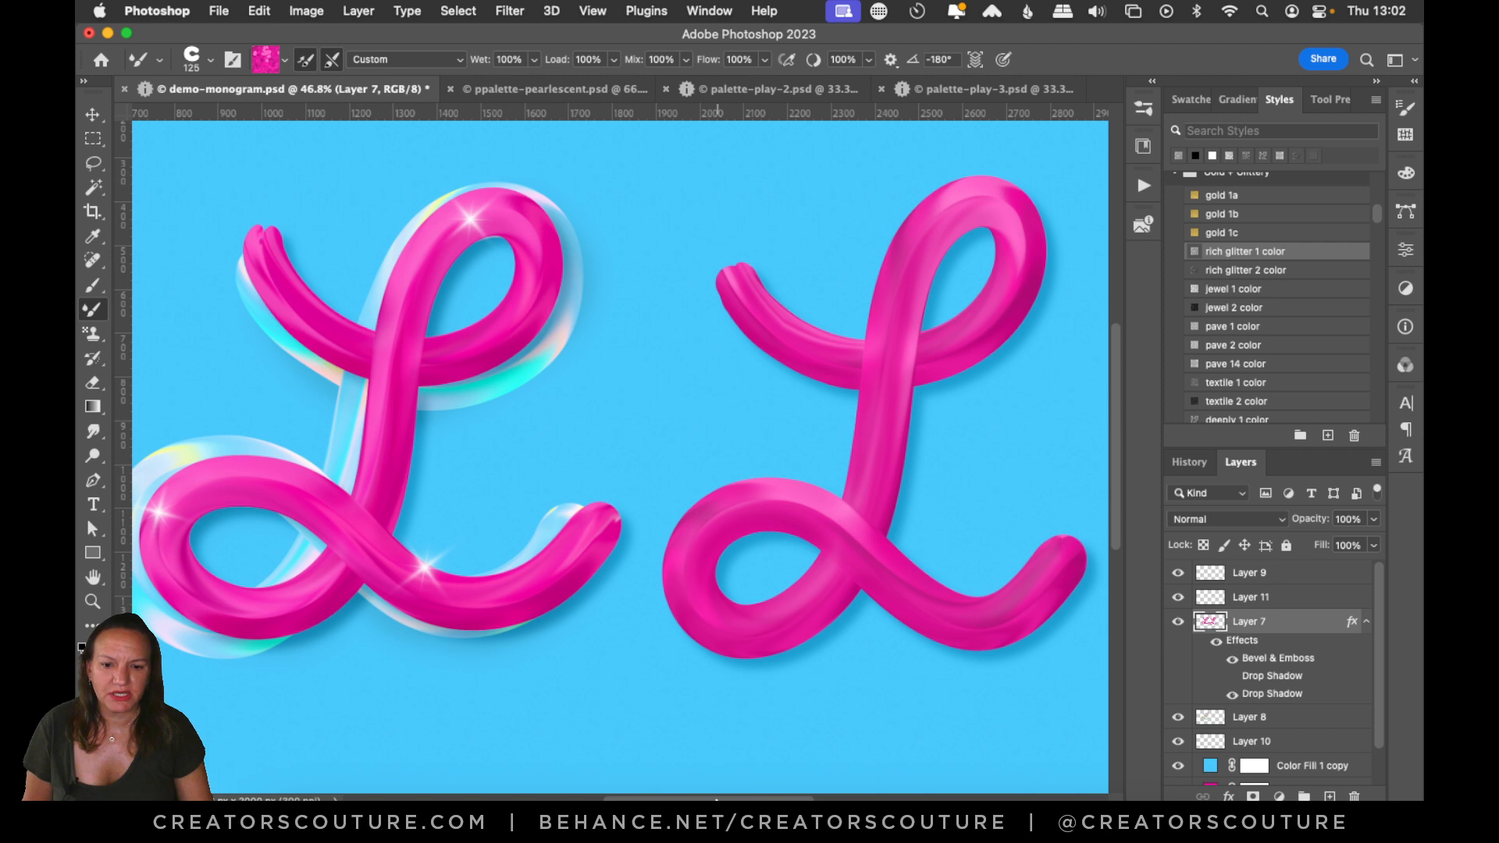
- Review Layer 7's Bevel & Emboss and enabled Drop Shadow settings, keeping them as they are
{"action": "scroll", "coordinate": [717, 796], "scroll_direction": "right", "scroll_amount": 3}
{"action": "double_click", "coordinate": [1276, 659]}
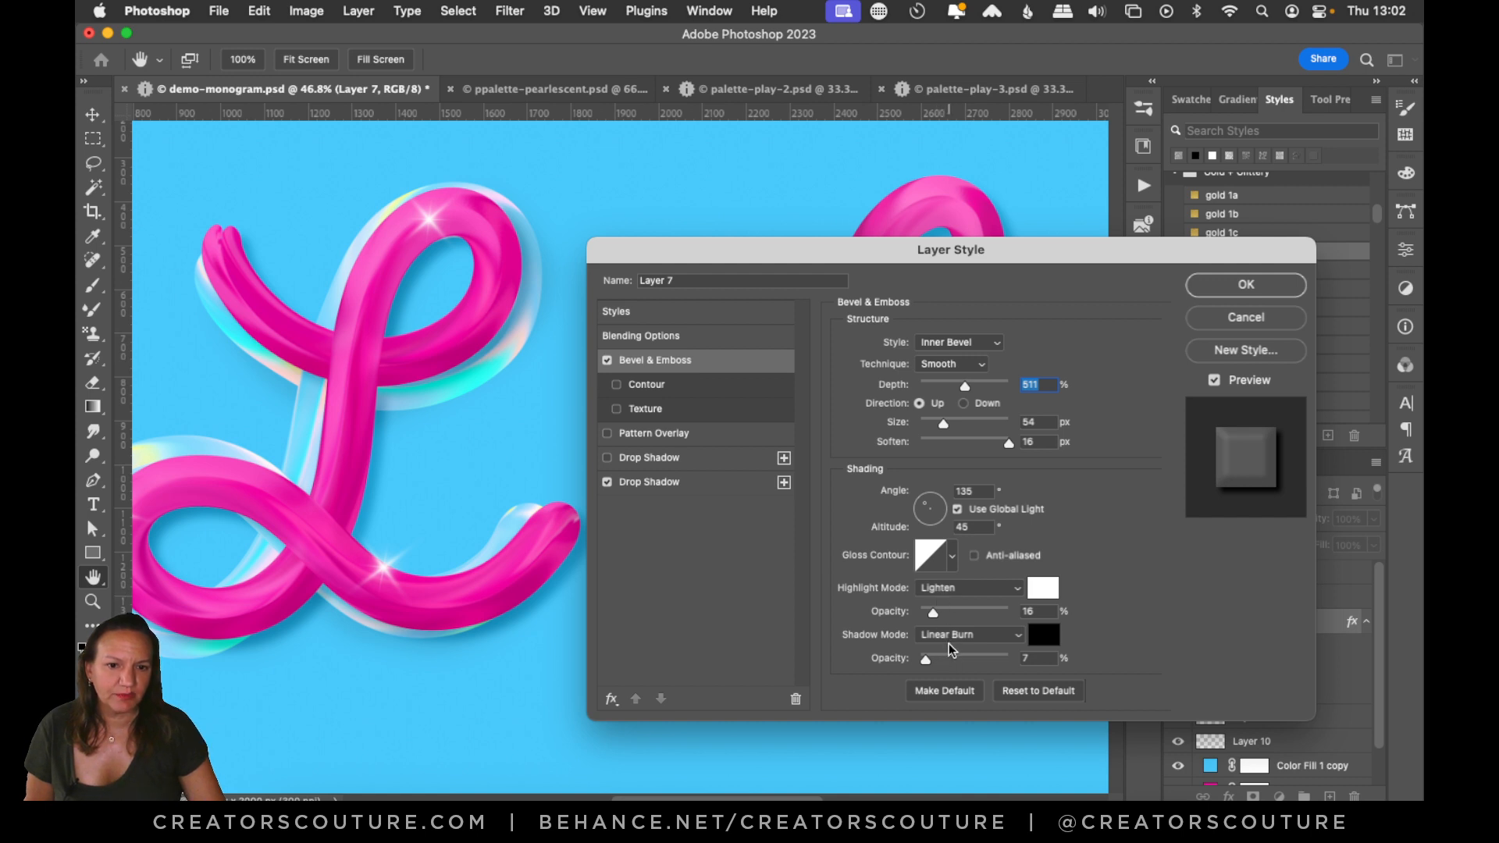
{"action": "left_click", "coordinate": [709, 484]}
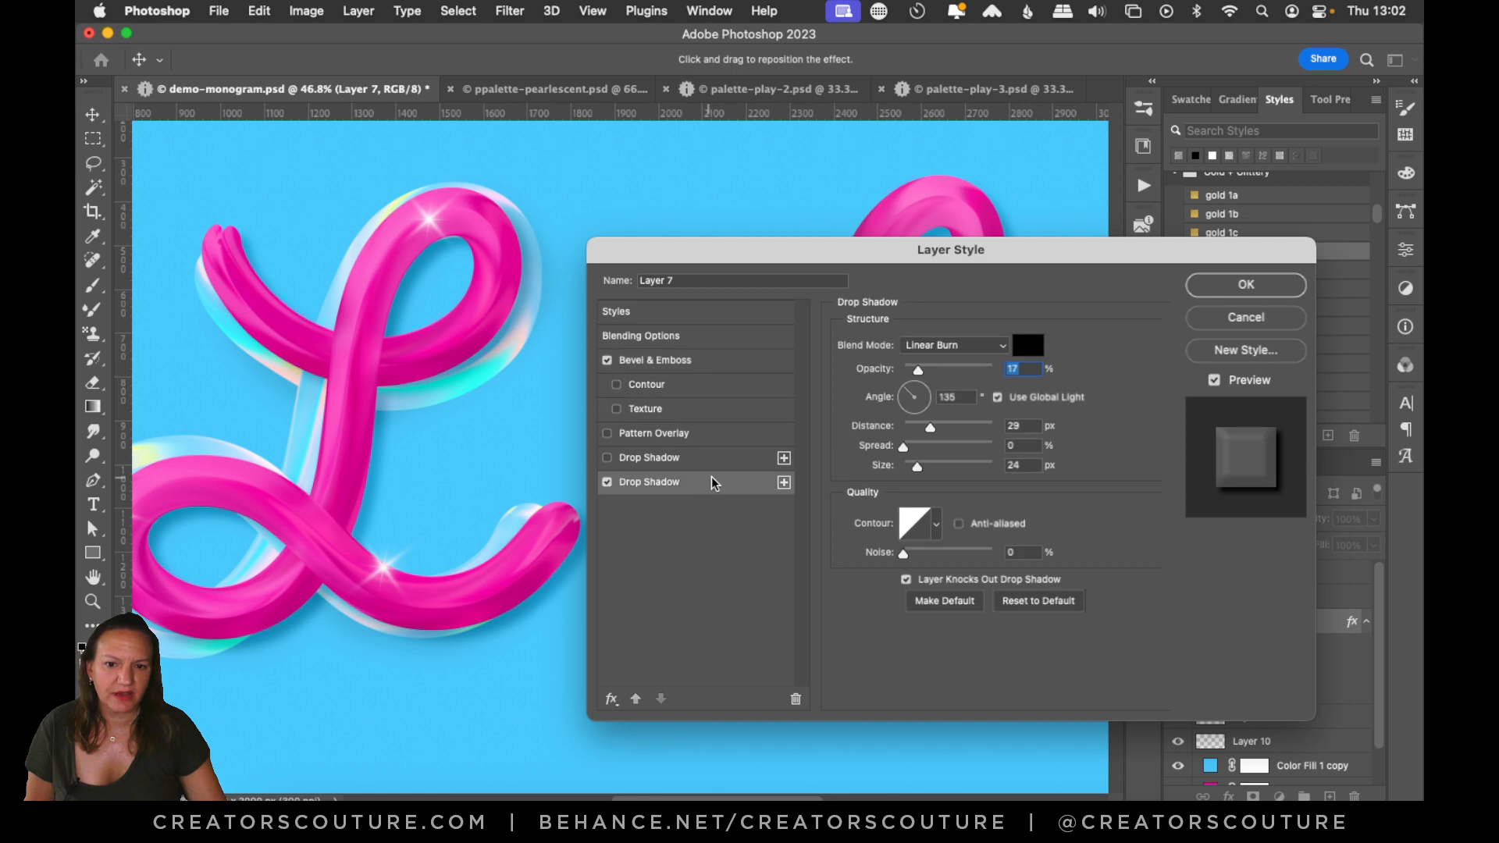
{"action": "left_click", "coordinate": [1241, 286]}
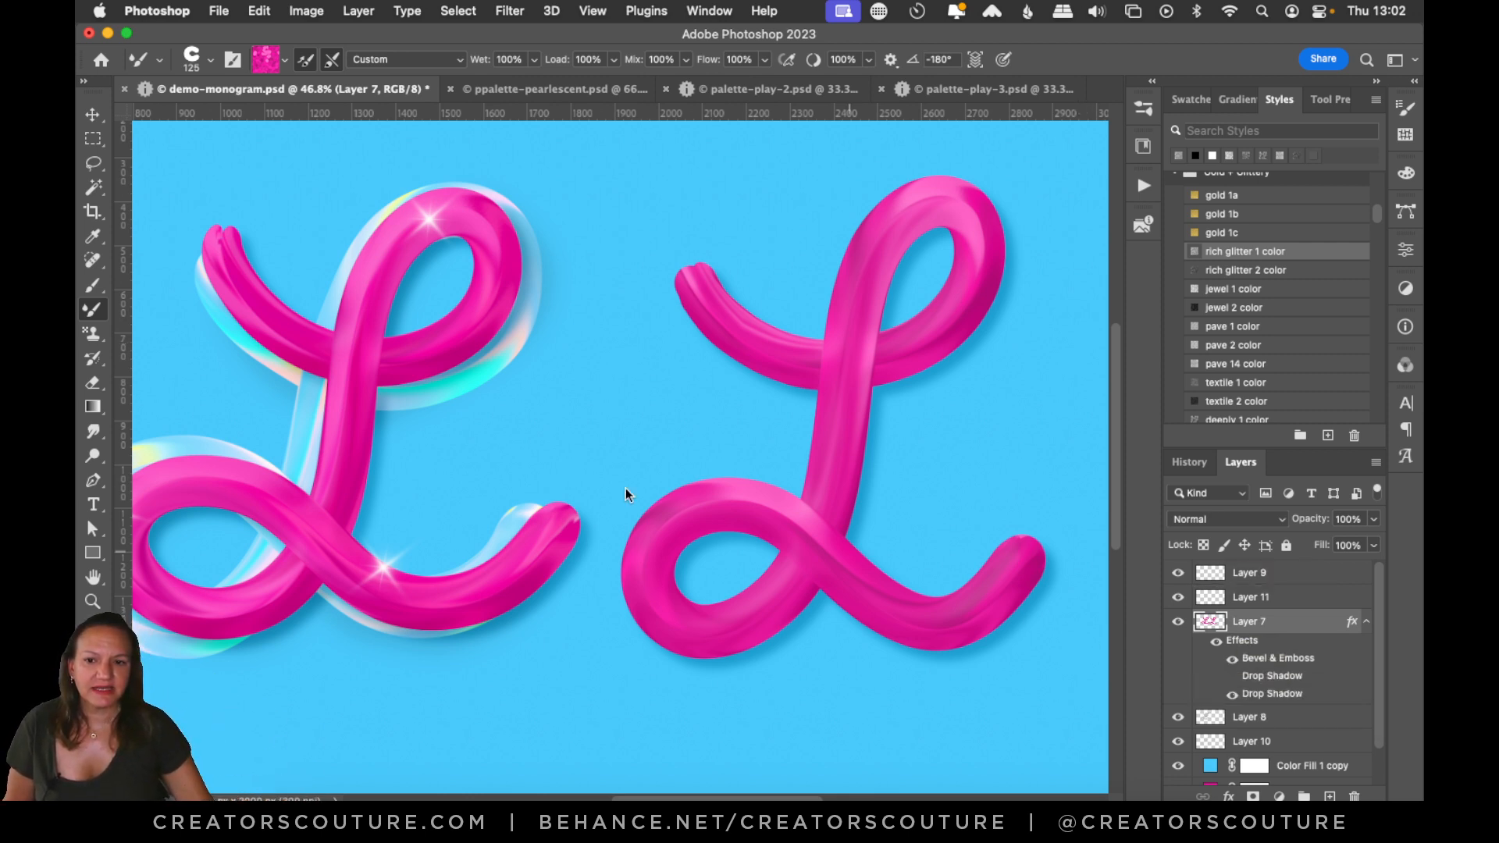
- Hide and show Layer 7 to compare the pink lettering with the artwork beneath it
{"action": "left_click", "coordinate": [93, 115]}
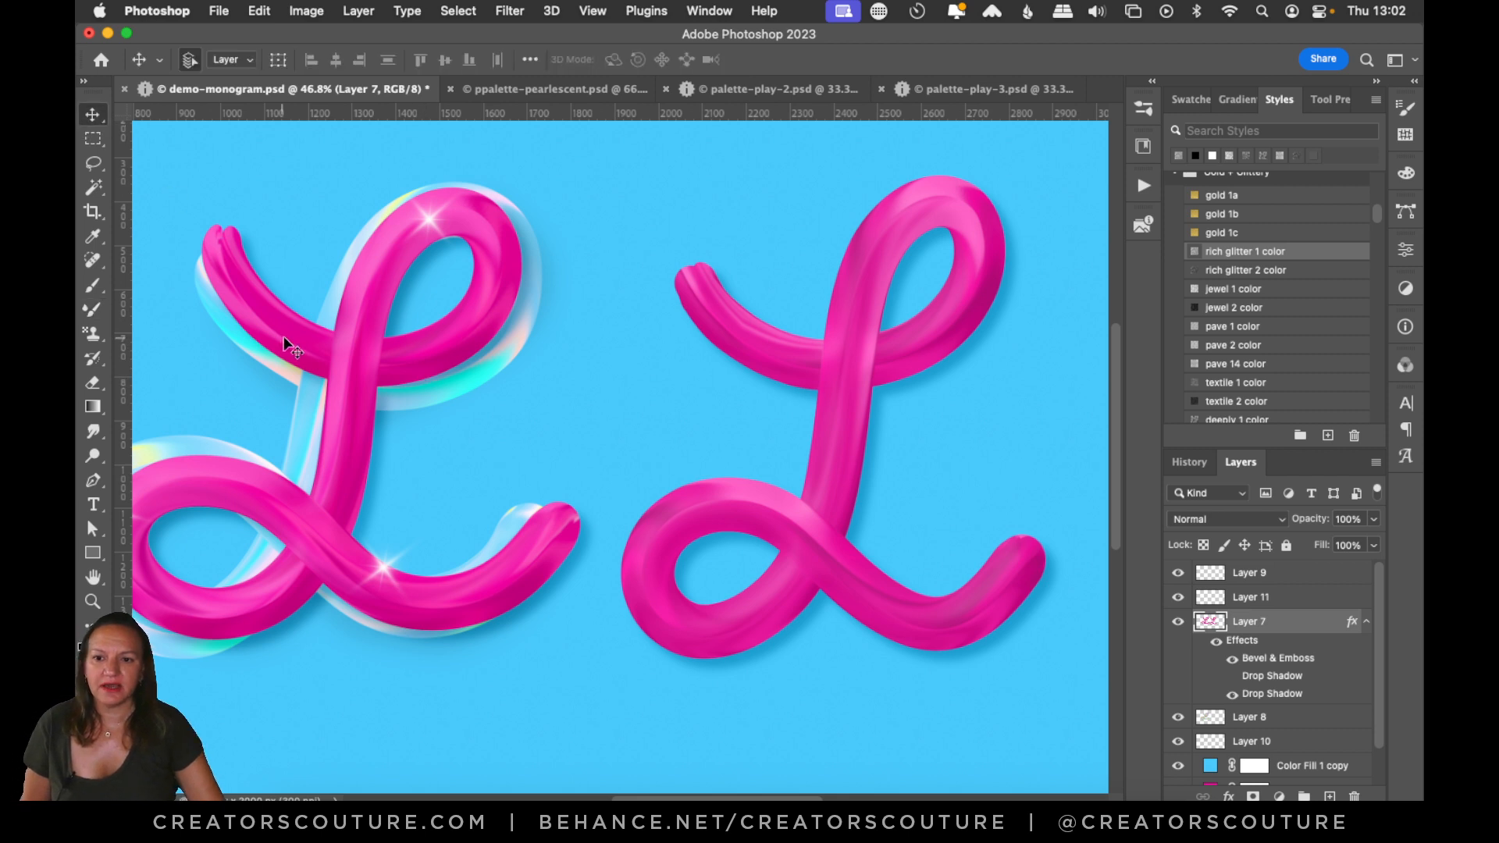
{"action": "left_click", "coordinate": [1178, 622]}
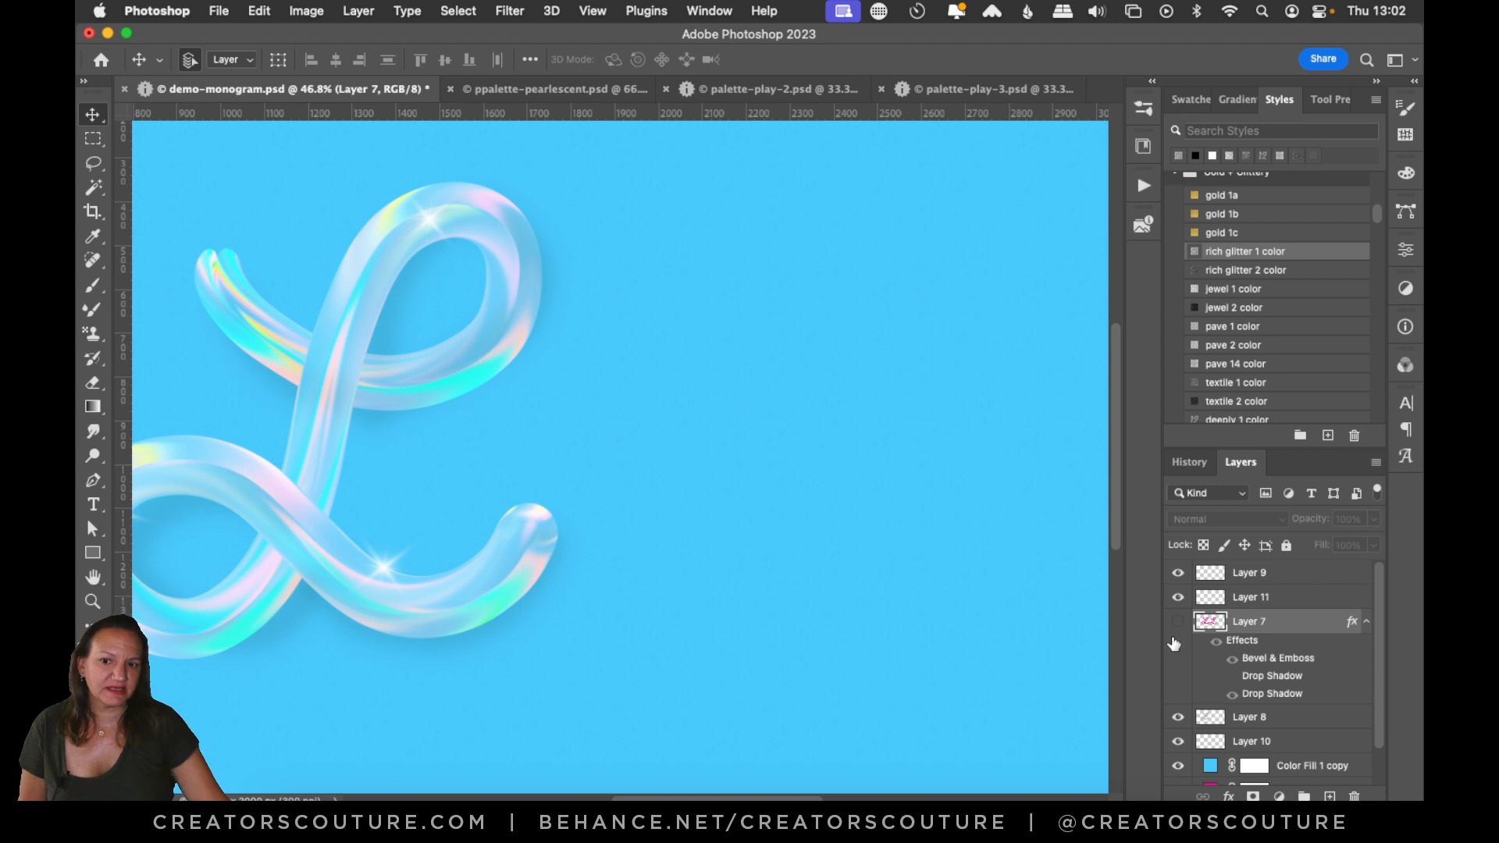
{"action": "left_click", "coordinate": [1179, 622]}
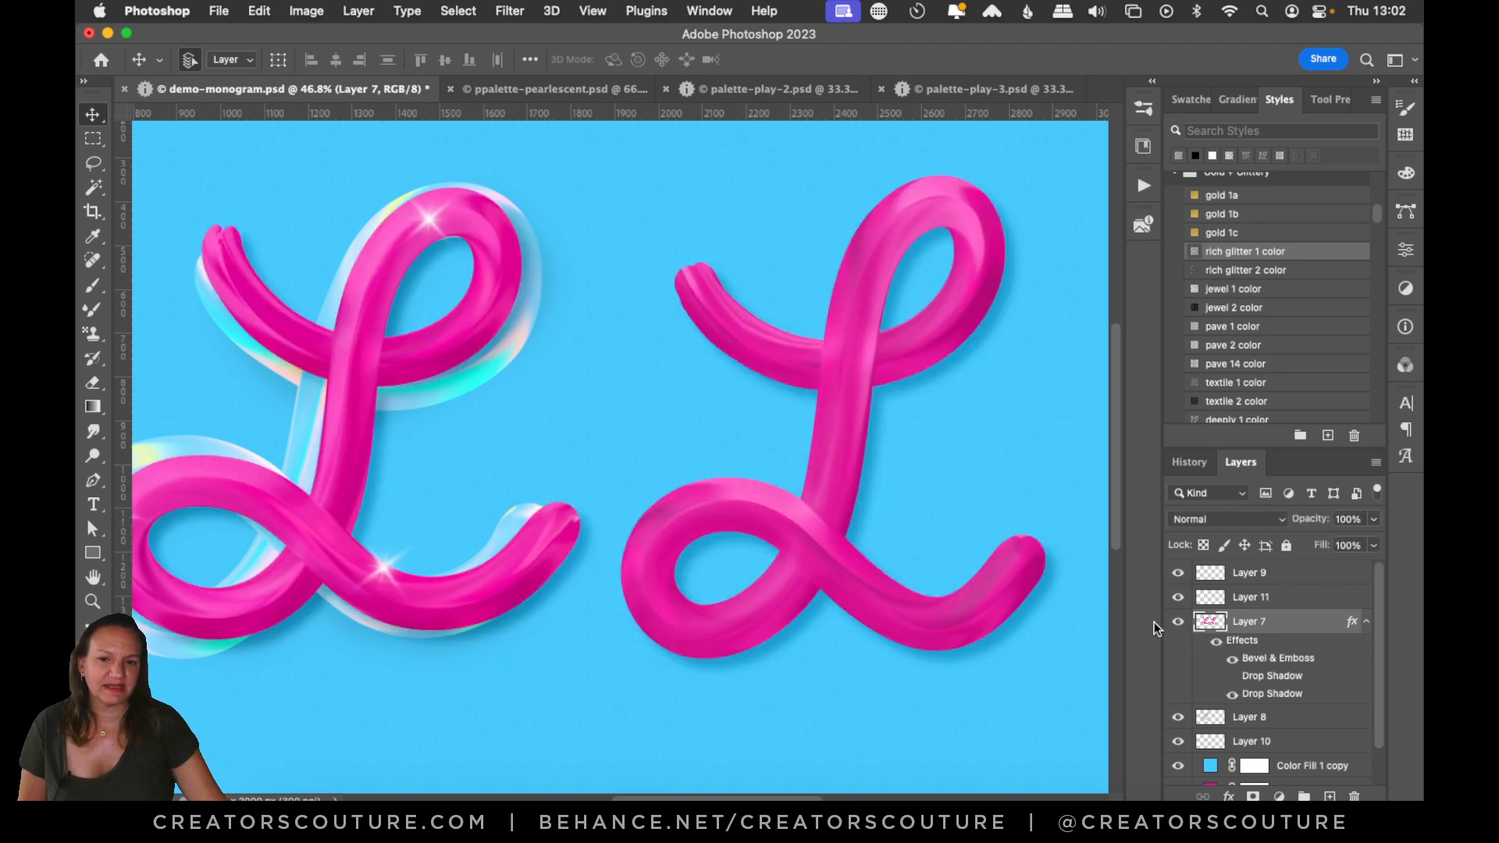
{"action": "left_click_drag", "start_coordinate": [762, 793], "coordinate": [809, 728]}
{"action": "left_click_drag", "start_coordinate": [1118, 456], "coordinate": [1117, 400]}
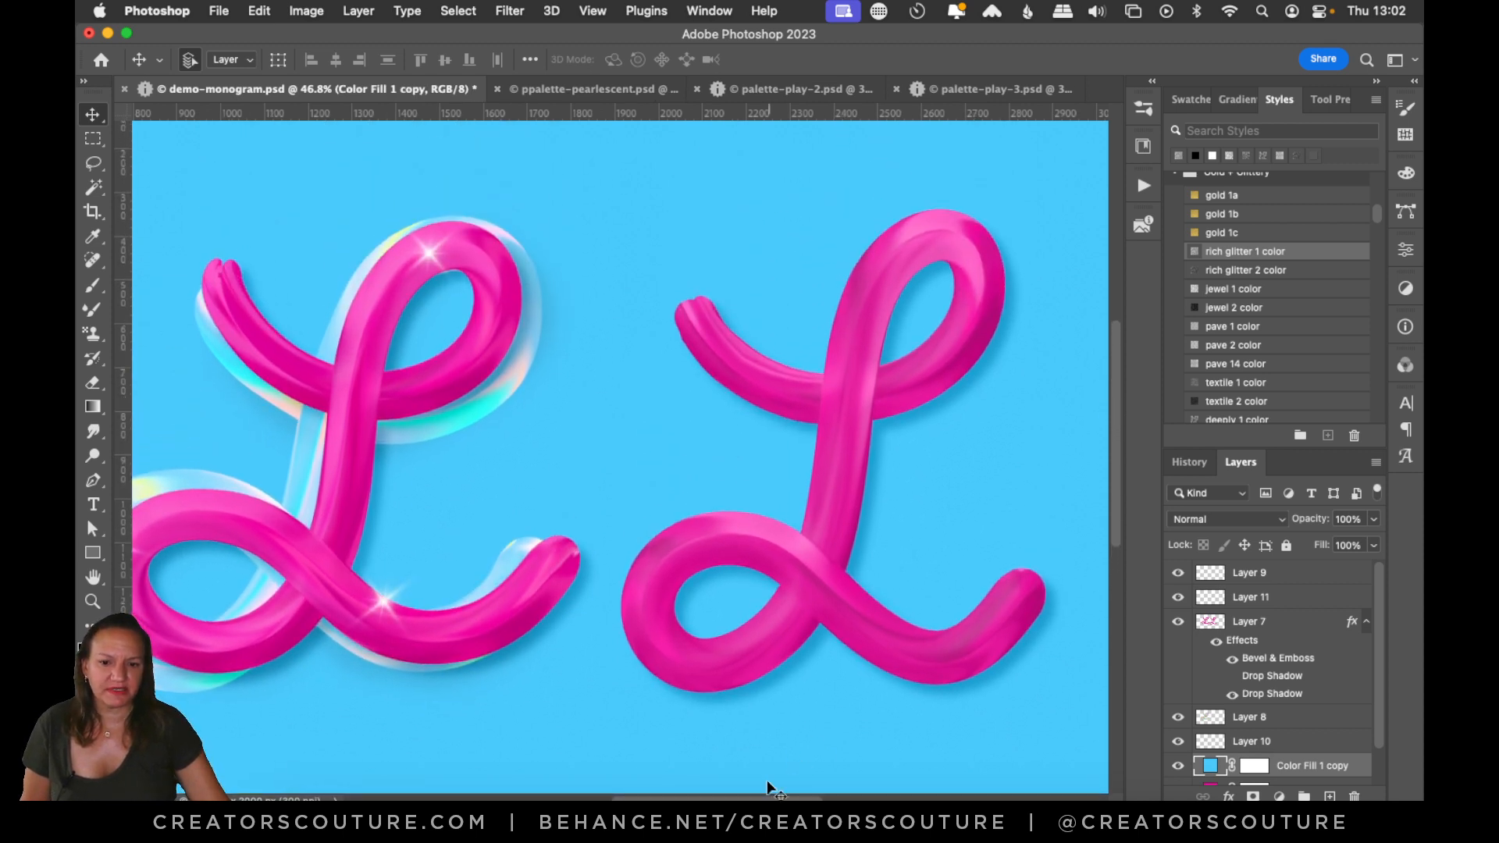
{"action": "left_click_drag", "start_coordinate": [767, 796], "coordinate": [760, 801]}
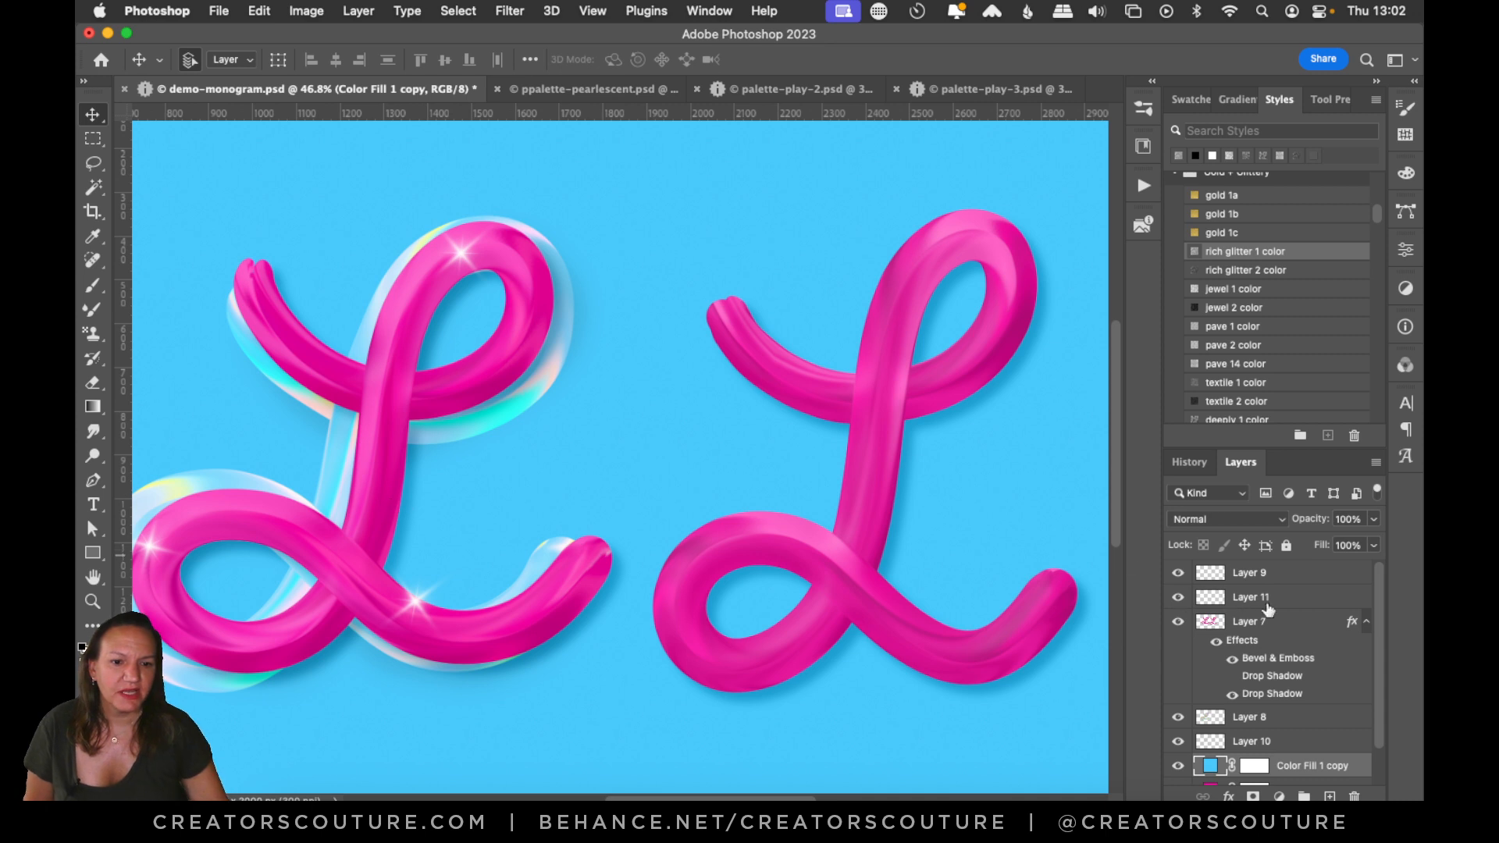
- Choose the Mixer Brush Tool Wet Iridescent 1 1 preset and try painting on the selected Color Fill 1 copy layer
{"action": "left_click", "coordinate": [1138, 112]}
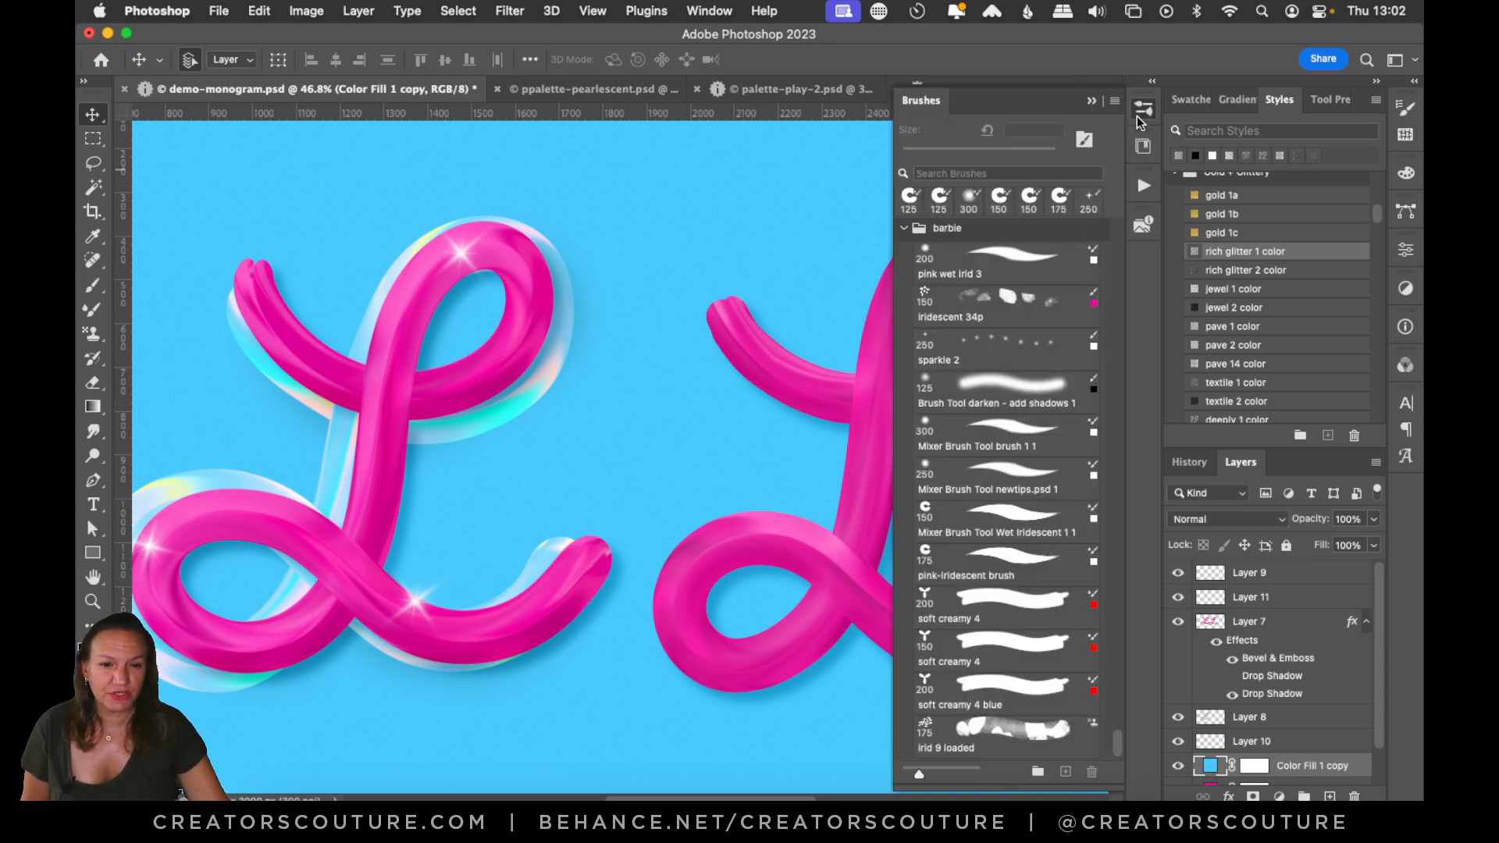
{"action": "left_click", "coordinate": [985, 576]}
{"action": "left_click", "coordinate": [987, 539]}
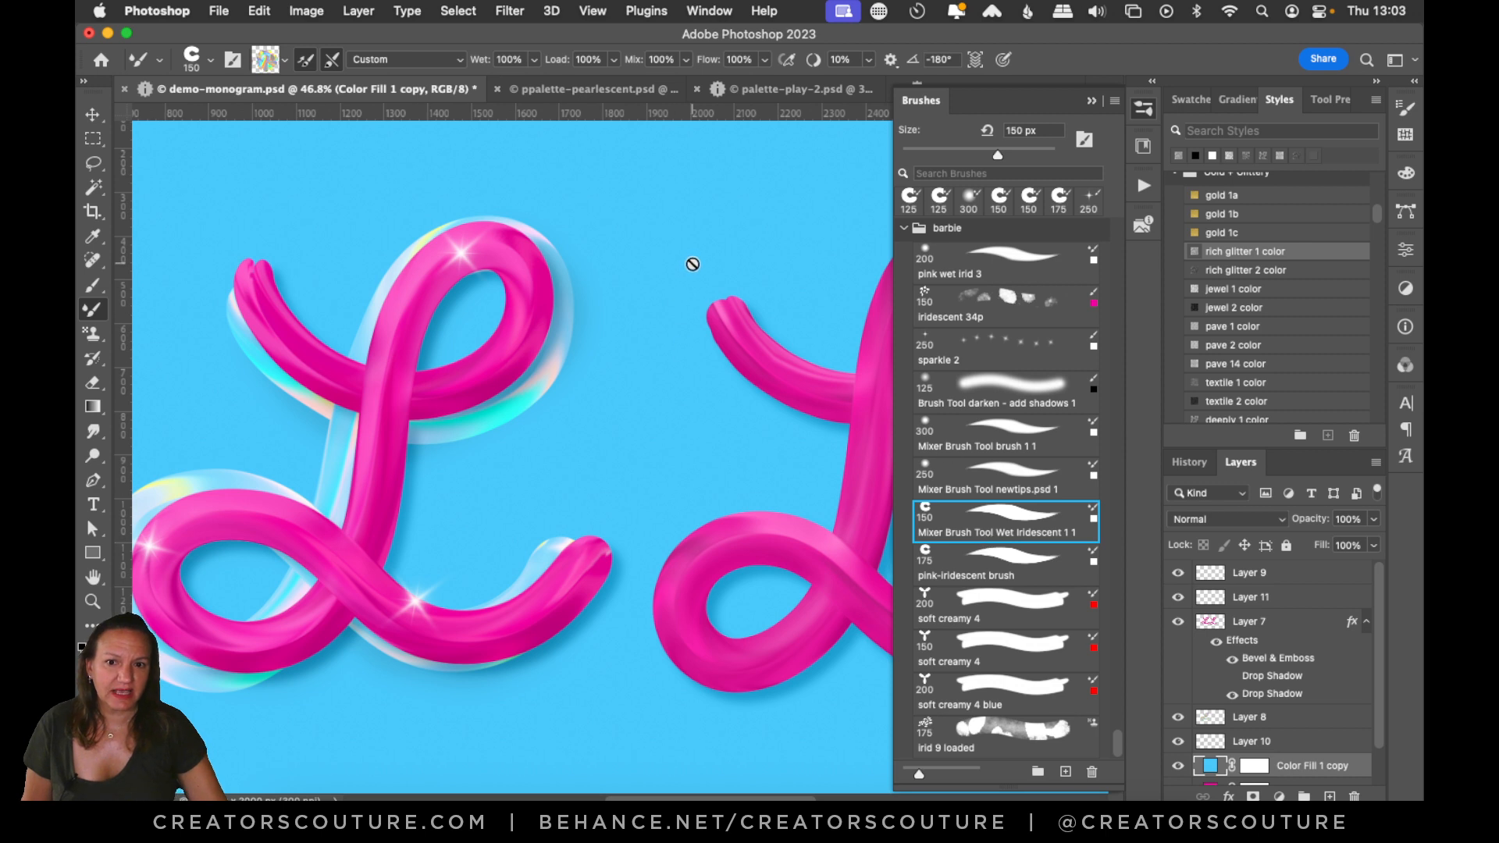
{"action": "left_click", "coordinate": [693, 264]}
{"action": "left_click", "coordinate": [698, 345]}
- Select Layer 9 and toggle its visibility to check what it contributes to the artwork
{"action": "left_click", "coordinate": [1237, 574]}
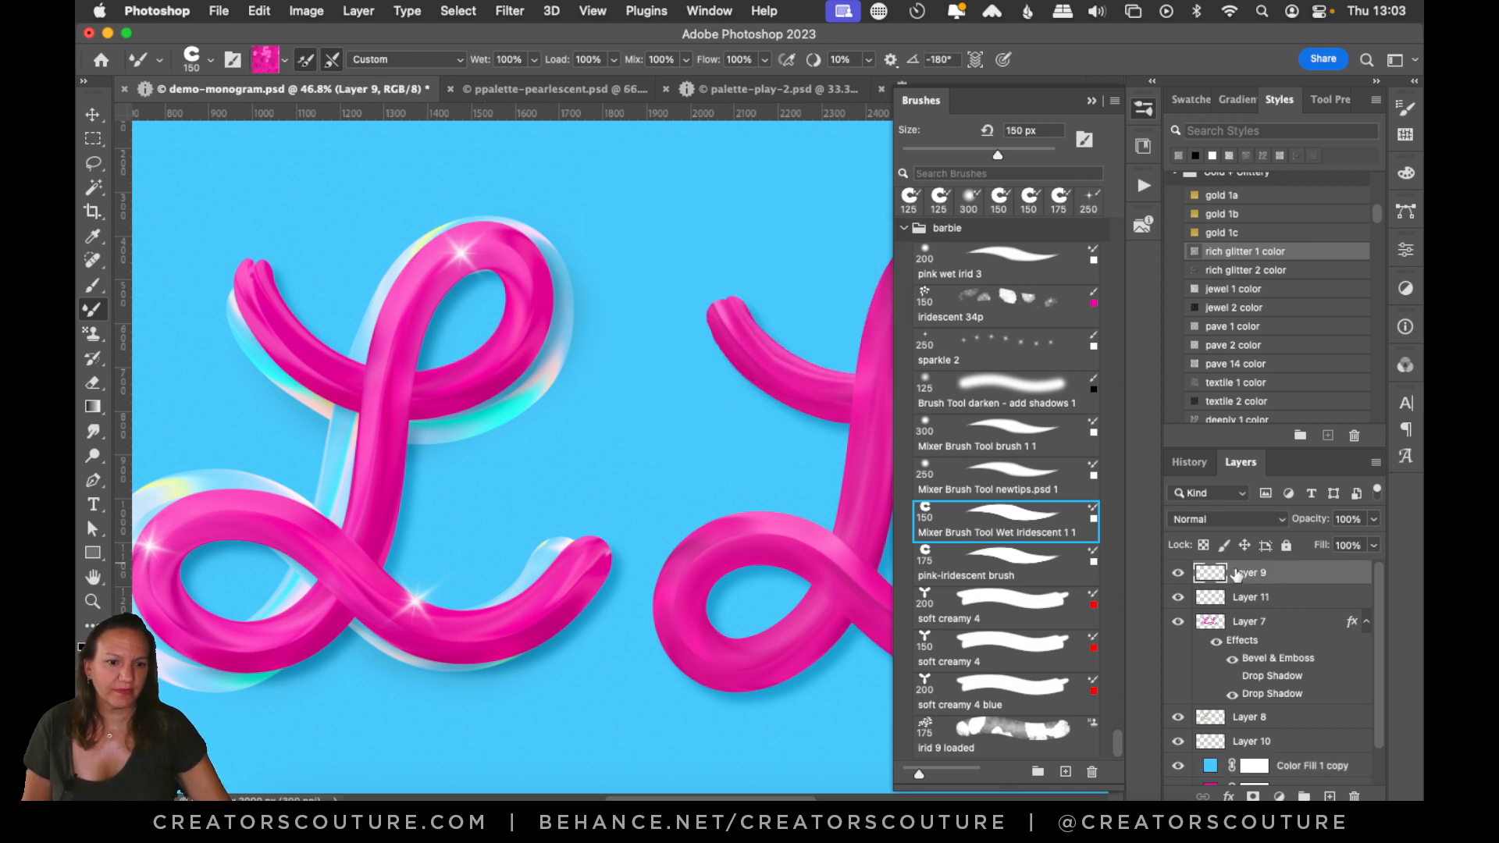
{"action": "left_click", "coordinate": [1178, 574]}
{"action": "left_click", "coordinate": [1178, 575]}
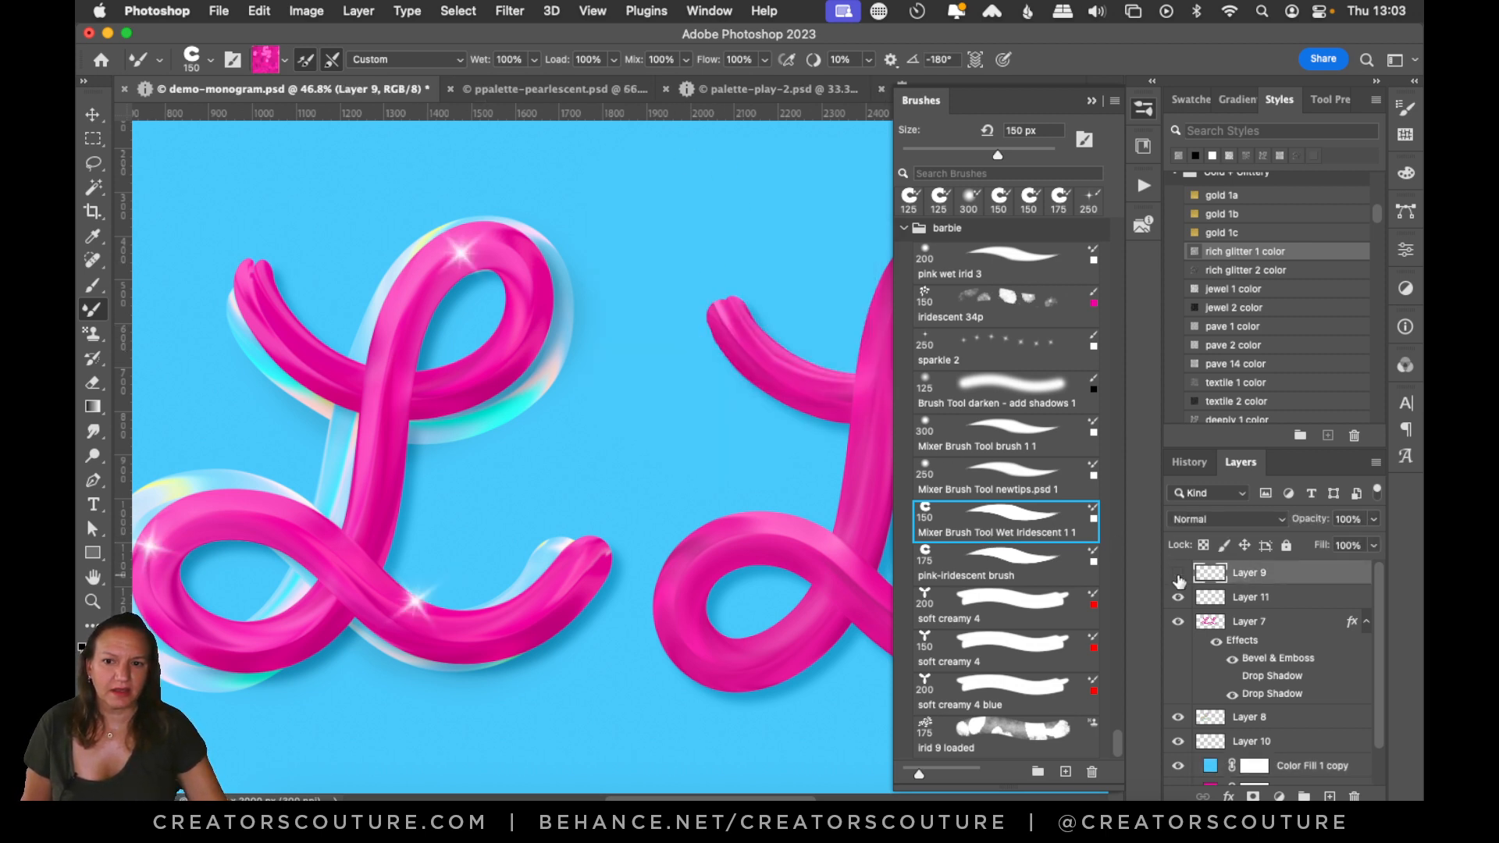
{"action": "left_click", "coordinate": [1179, 575]}
{"action": "left_click", "coordinate": [1178, 575]}
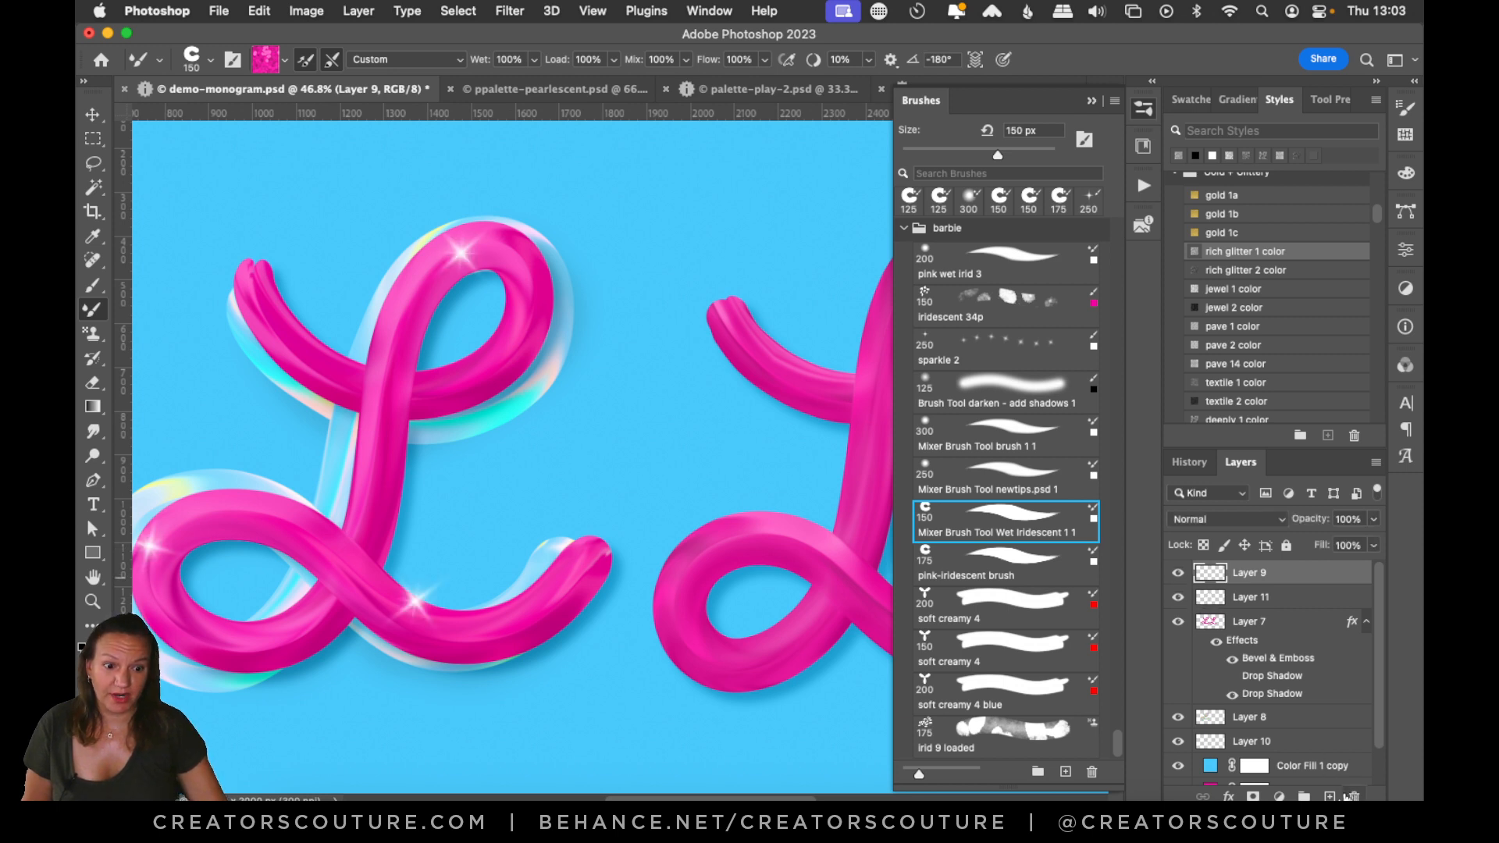
- Add a new layer above Layer 9 and try a pink wavy stroke on it, undoing the stroke
{"action": "left_click", "coordinate": [1331, 795]}
{"action": "mouse_move", "coordinate": [769, 246]}
{"action": "left_mouse_down"}
{"action": "mouse_move", "coordinate": [803, 227]}
{"action": "mouse_move", "coordinate": [666, 508]}
{"action": "mouse_move", "coordinate": [634, 659]}
{"action": "left_mouse_up"}
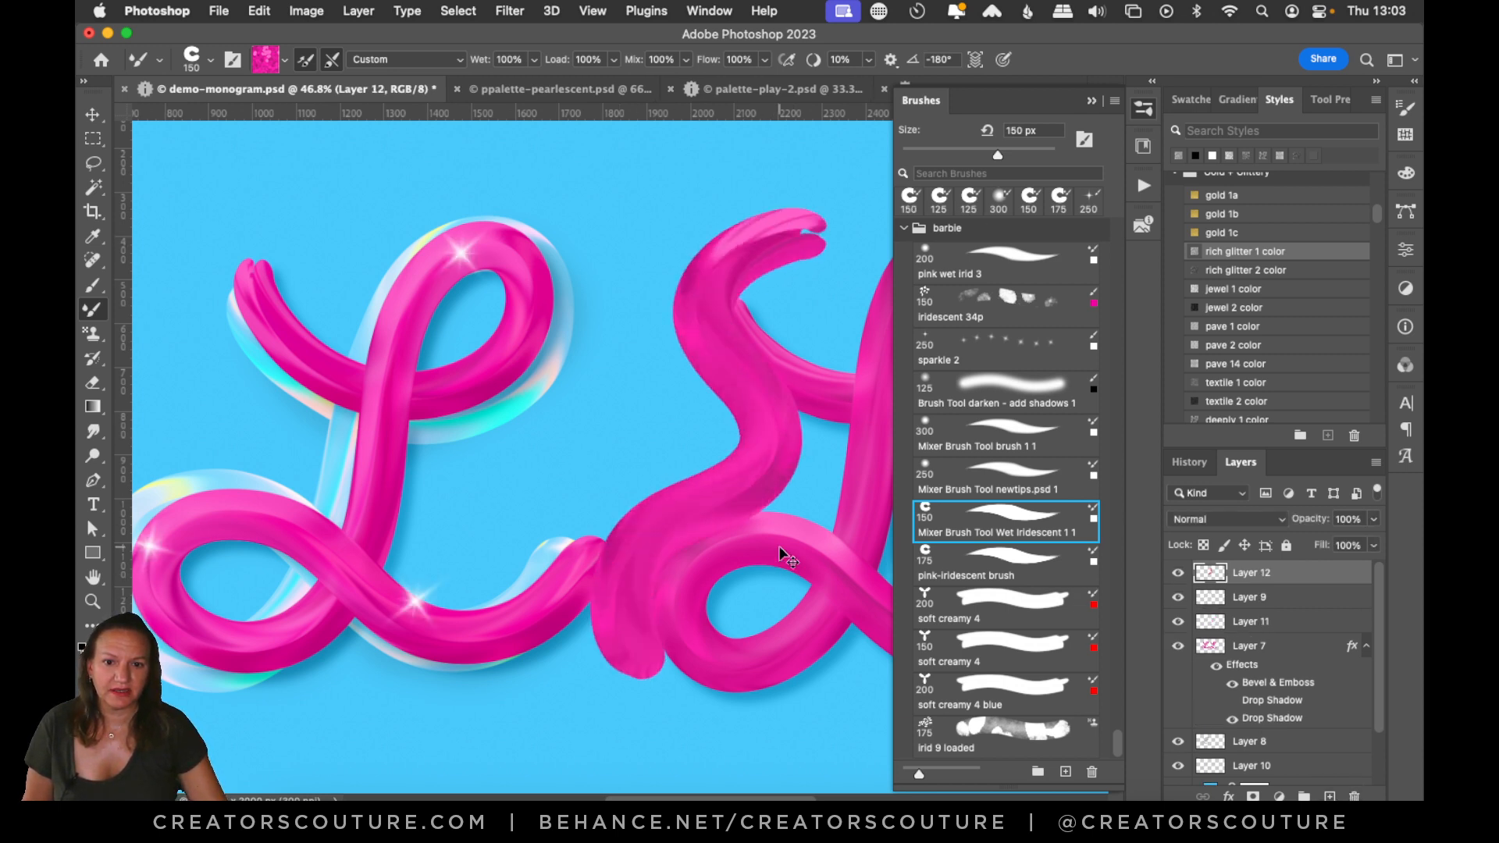
{"action": "key", "text": "super+z"}
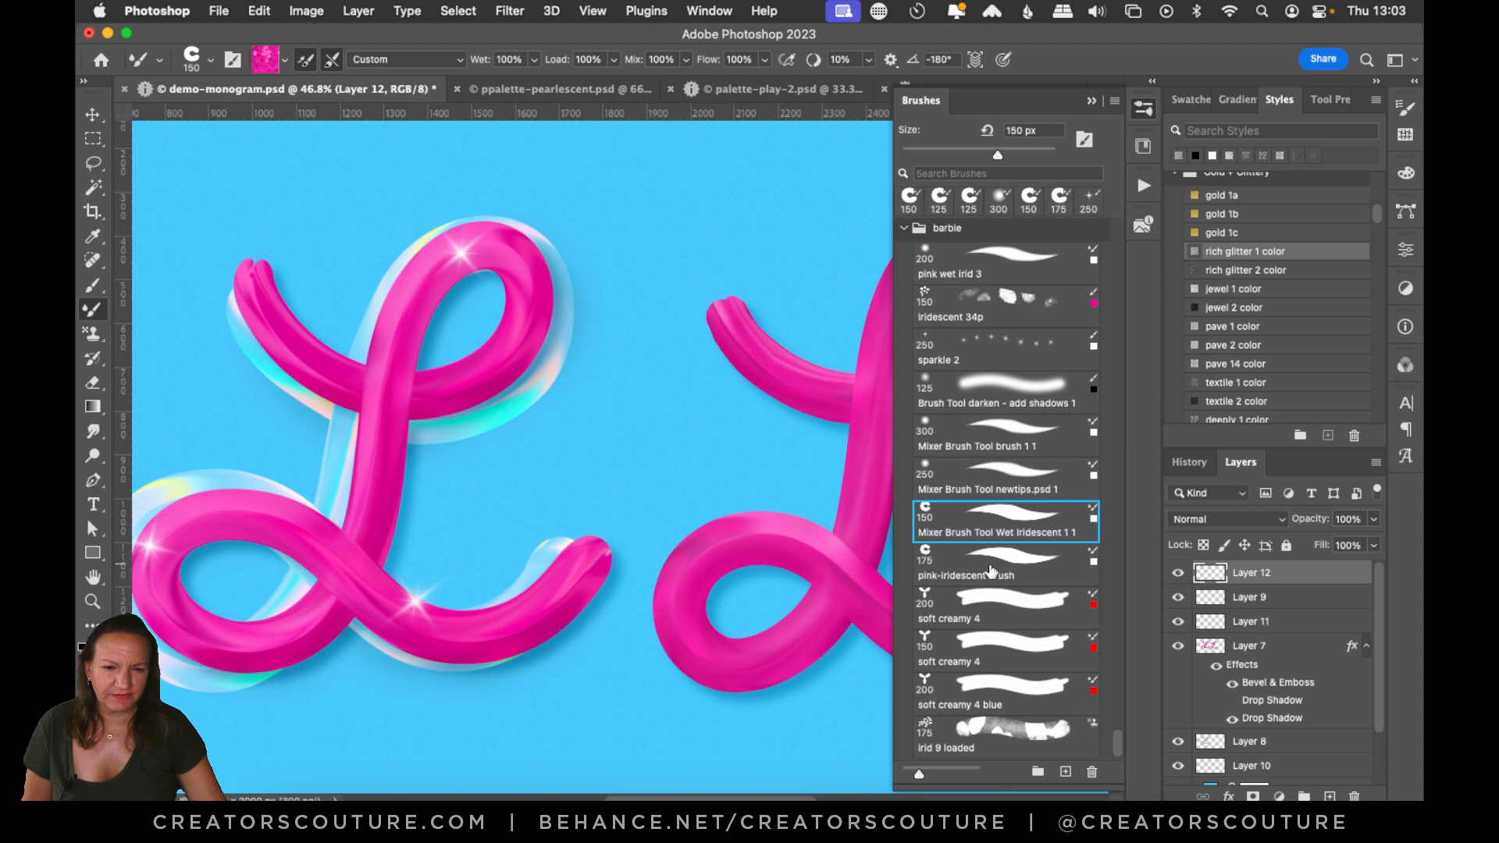
- Reload the Mixer Brush Tool Wet Iridescent 1 1 preset and try three wavy iridescent strokes on Layer 12, undoing each one
{"action": "left_click", "coordinate": [1002, 536]}
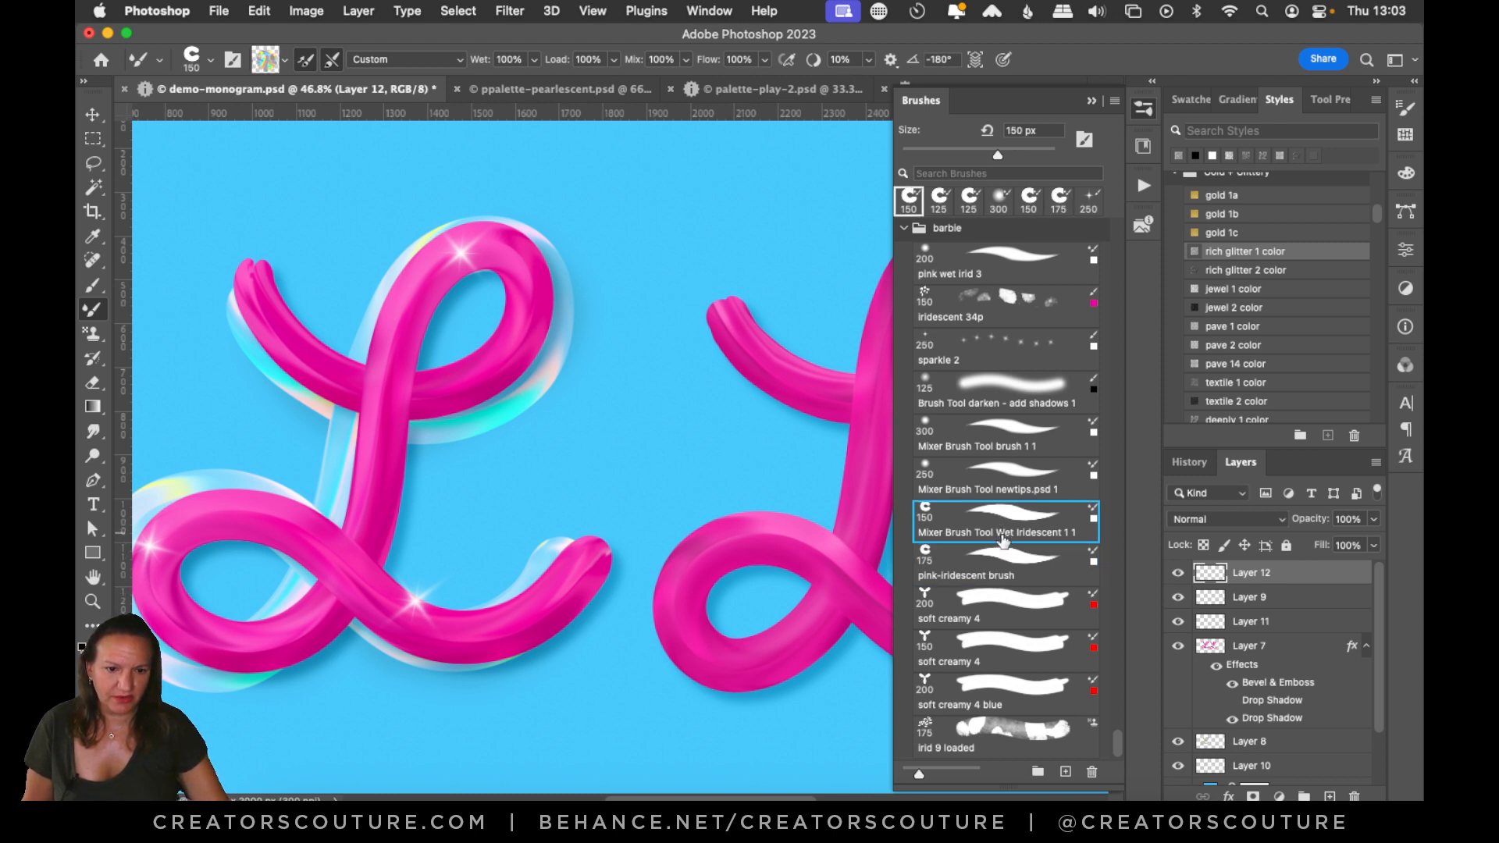
{"action": "left_click_drag", "start_coordinate": [659, 175], "coordinate": [601, 546]}
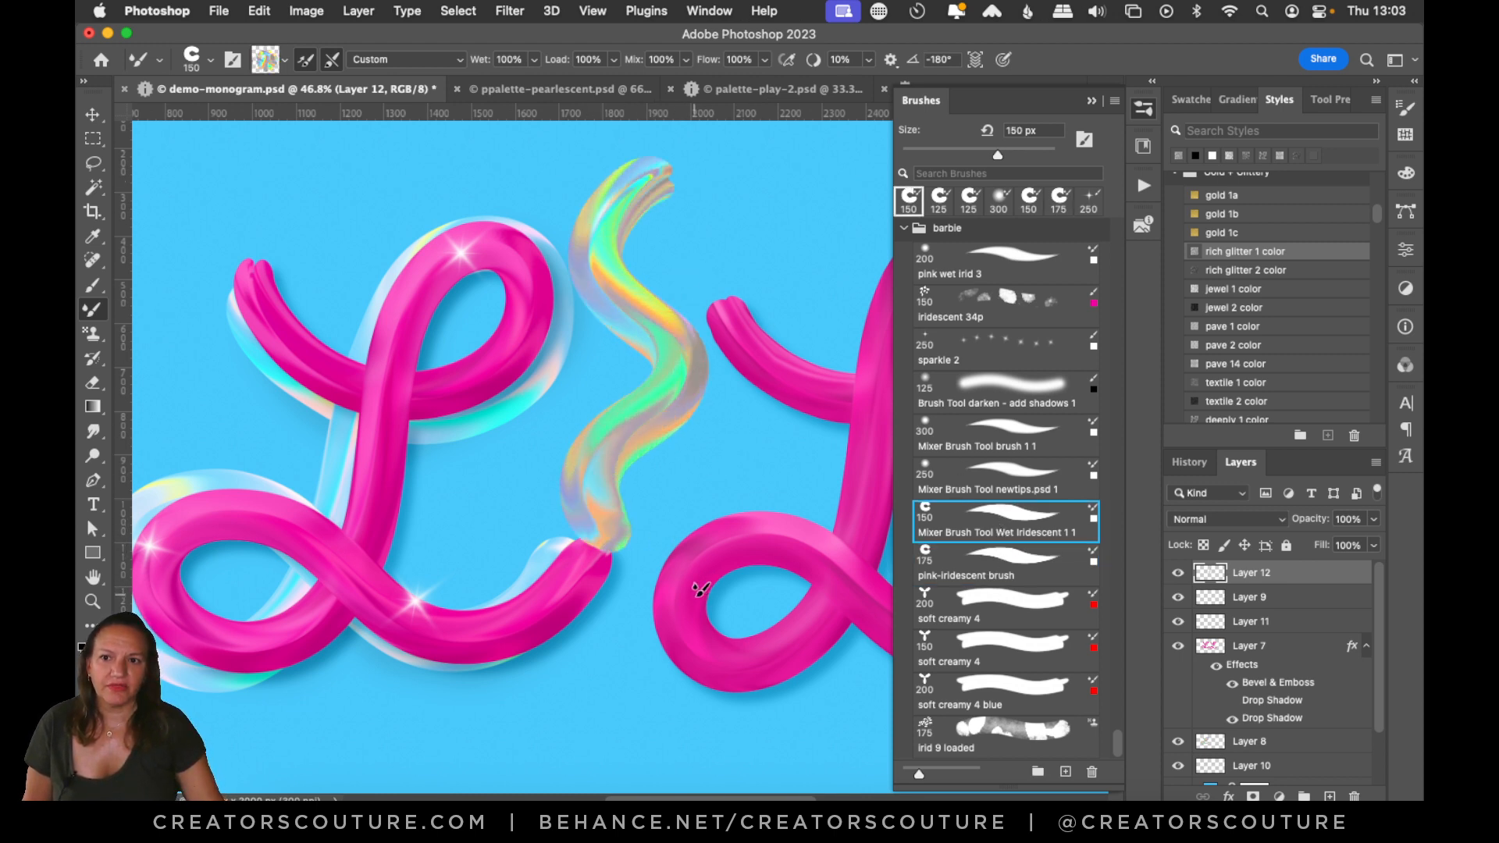
{"action": "key", "text": "super+z"}
{"action": "left_click", "coordinate": [1141, 111]}
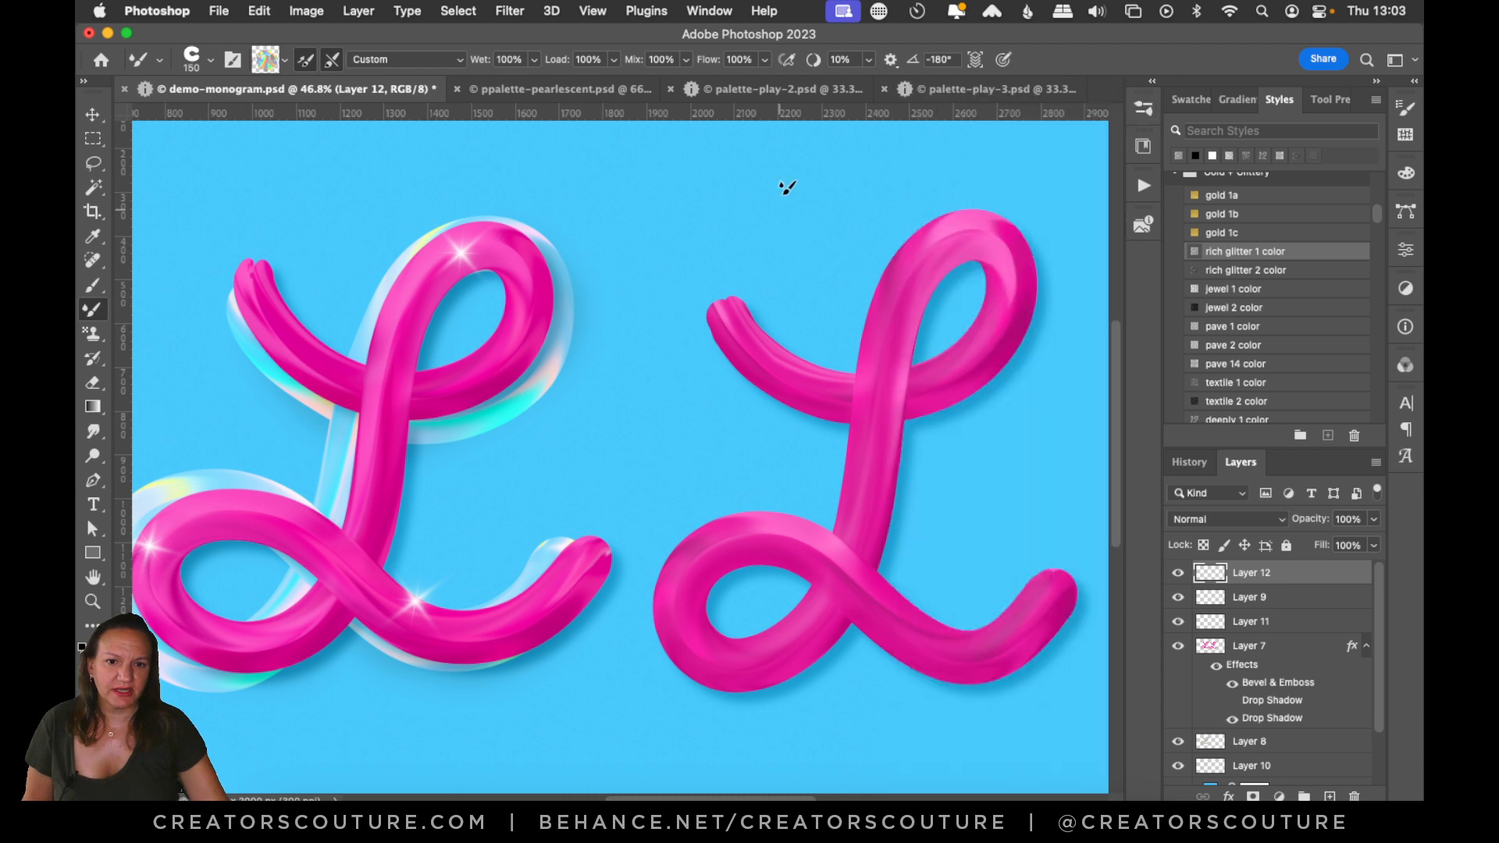
{"action": "mouse_move", "coordinate": [787, 187]}
{"action": "left_mouse_down"}
{"action": "mouse_move", "coordinate": [839, 383]}
{"action": "mouse_move", "coordinate": [813, 680]}
{"action": "mouse_move", "coordinate": [859, 662]}
{"action": "left_mouse_up"}
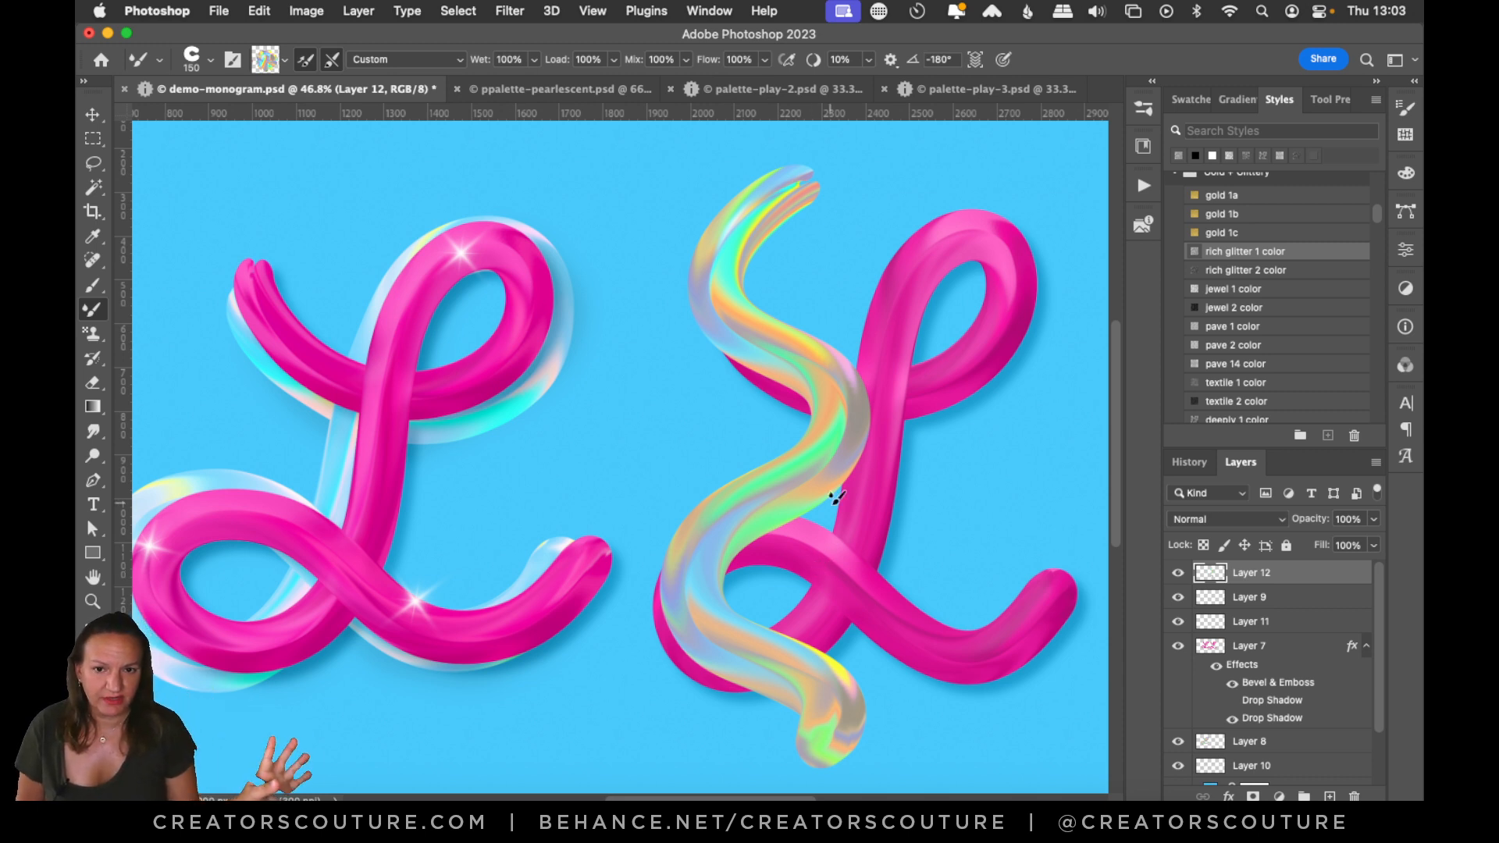
{"action": "key", "text": "super+z"}
{"action": "mouse_move", "coordinate": [781, 176]}
{"action": "left_mouse_down"}
{"action": "mouse_move", "coordinate": [727, 208]}
{"action": "mouse_move", "coordinate": [808, 310]}
{"action": "mouse_move", "coordinate": [716, 425]}
{"action": "mouse_move", "coordinate": [743, 553]}
{"action": "mouse_move", "coordinate": [872, 605]}
{"action": "mouse_move", "coordinate": [973, 715]}
{"action": "left_mouse_up"}
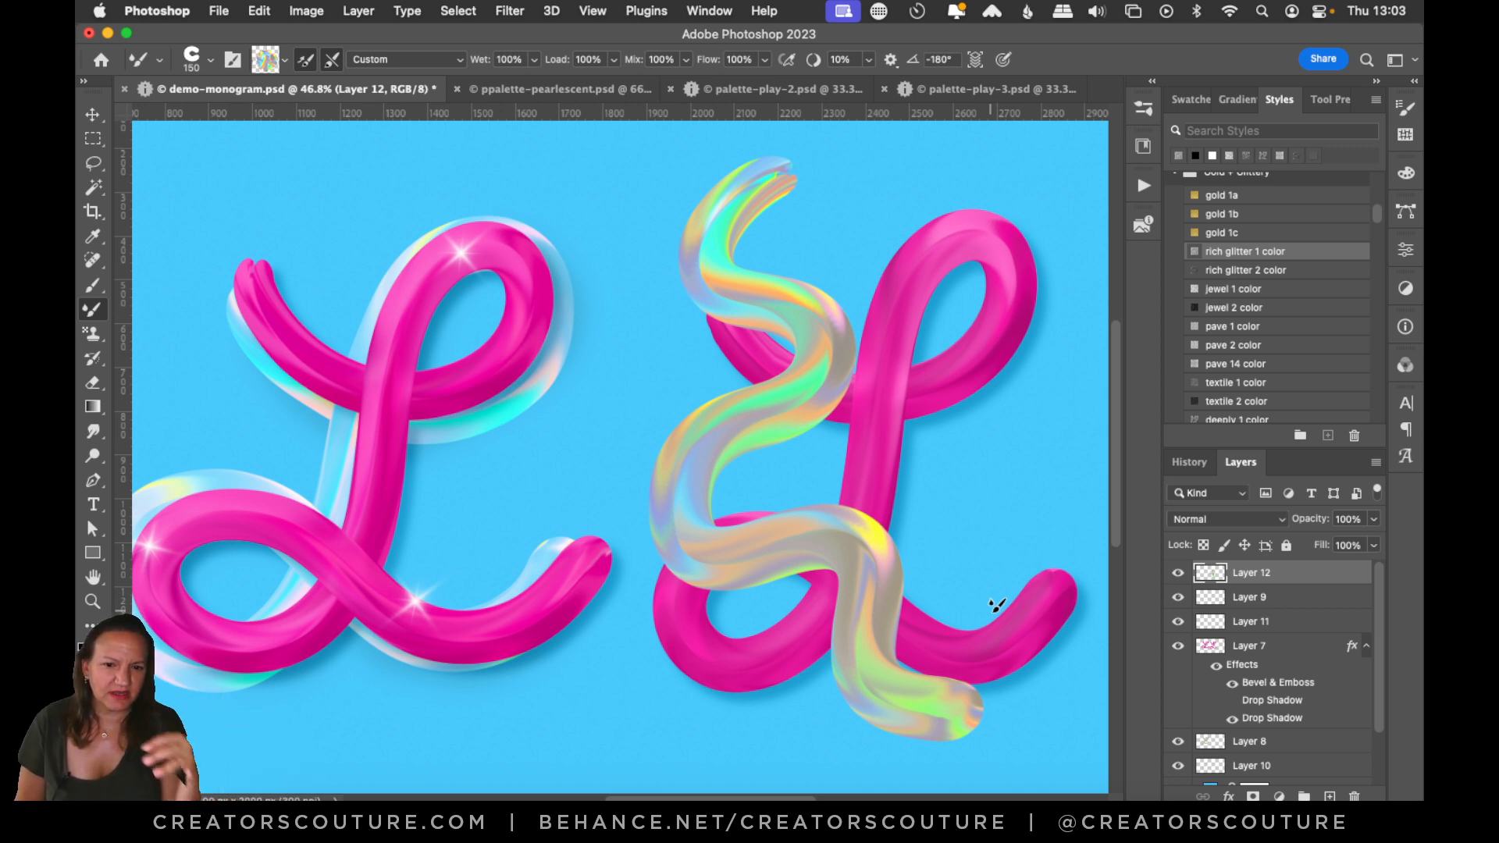
{"action": "key", "text": "super+z"}
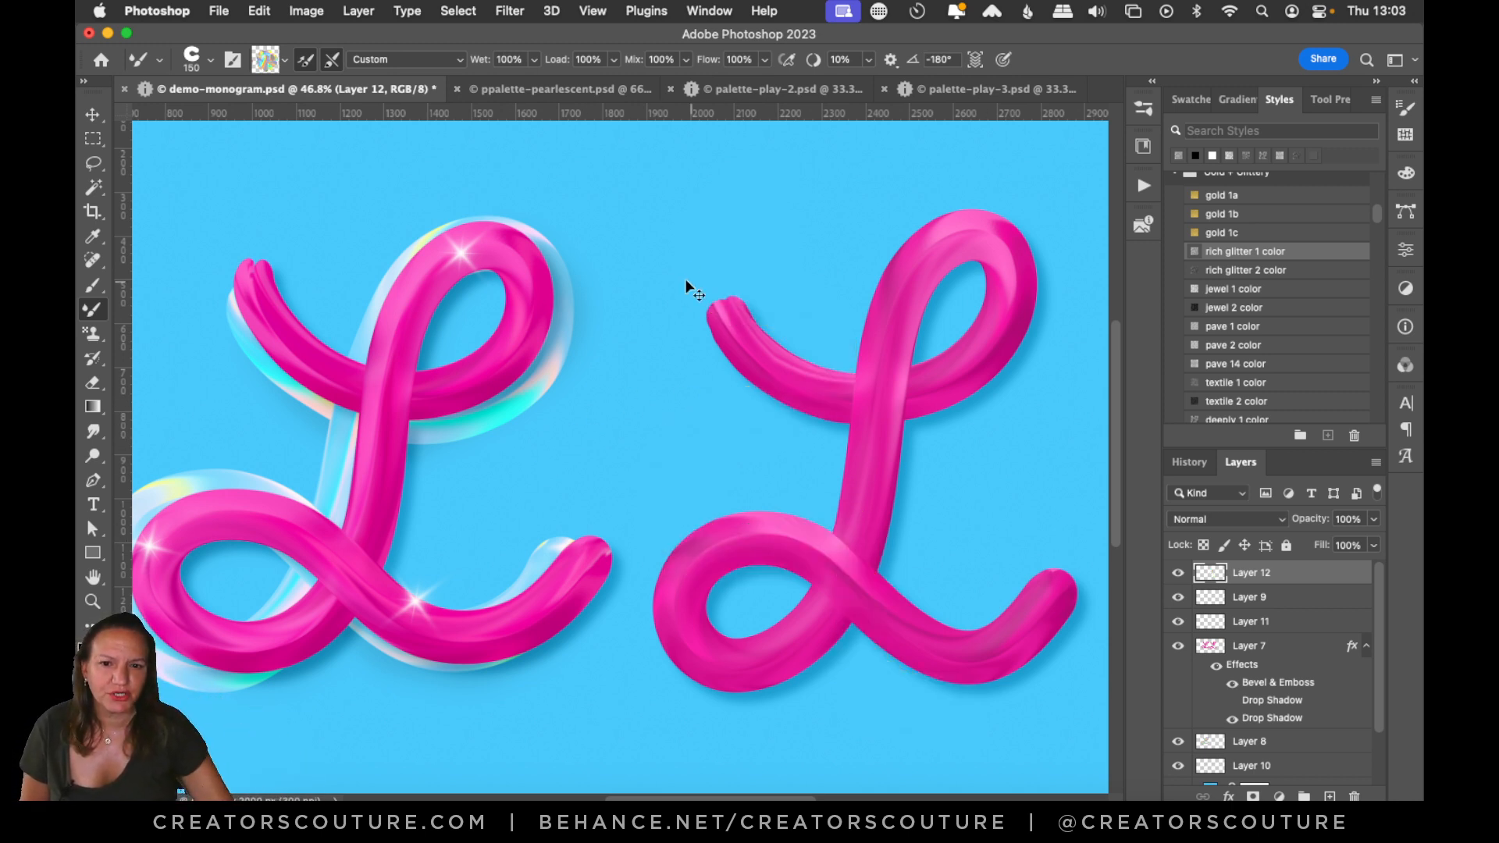
- Try a wavy iridescent stroke on Layer 12 with the Hard Light blend mode, undoing both the blend mode and the stroke
{"action": "mouse_move", "coordinate": [652, 312]}
{"action": "left_mouse_down"}
{"action": "mouse_move", "coordinate": [789, 248]}
{"action": "mouse_move", "coordinate": [863, 495]}
{"action": "mouse_move", "coordinate": [960, 677]}
{"action": "left_mouse_up"}
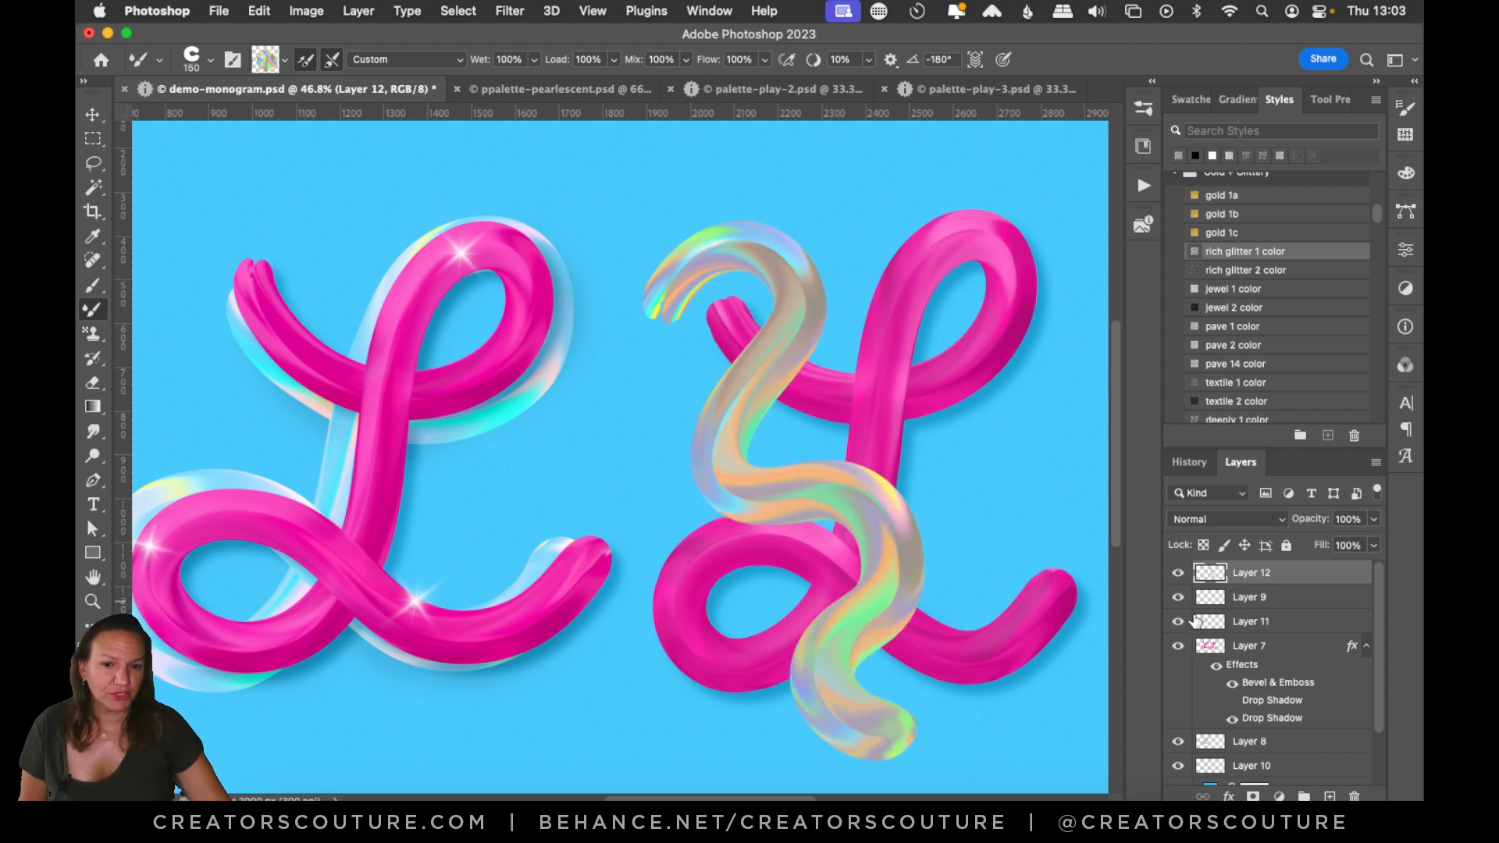
{"action": "left_click", "coordinate": [1203, 515]}
{"action": "scroll", "coordinate": [1229, 673], "scroll_direction": "down", "scroll_amount": 3}
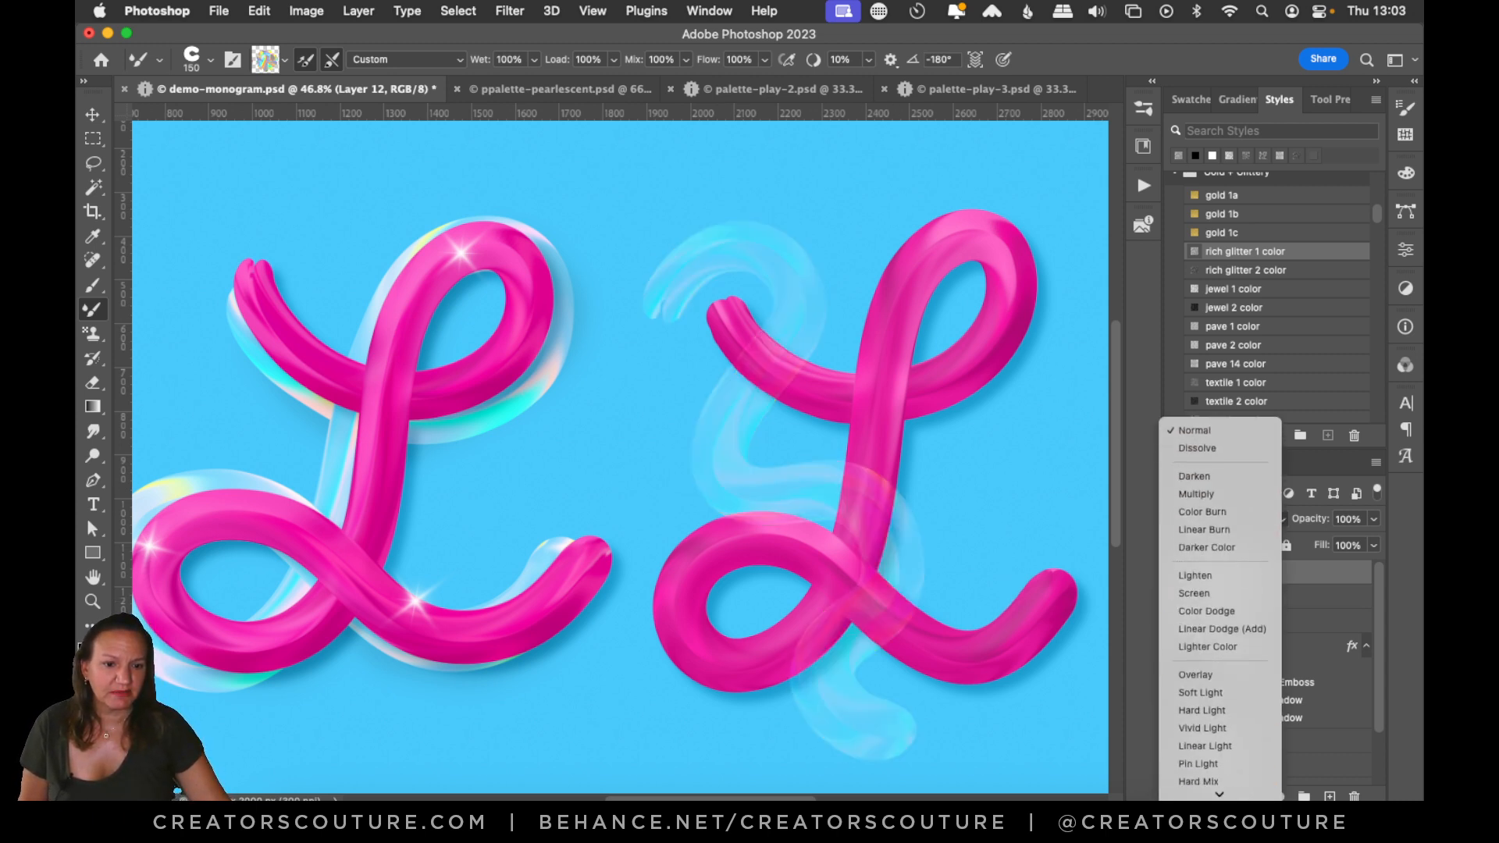
{"action": "scroll", "coordinate": [1247, 740], "scroll_direction": "down", "scroll_amount": 2}
{"action": "left_click", "coordinate": [1242, 550]}
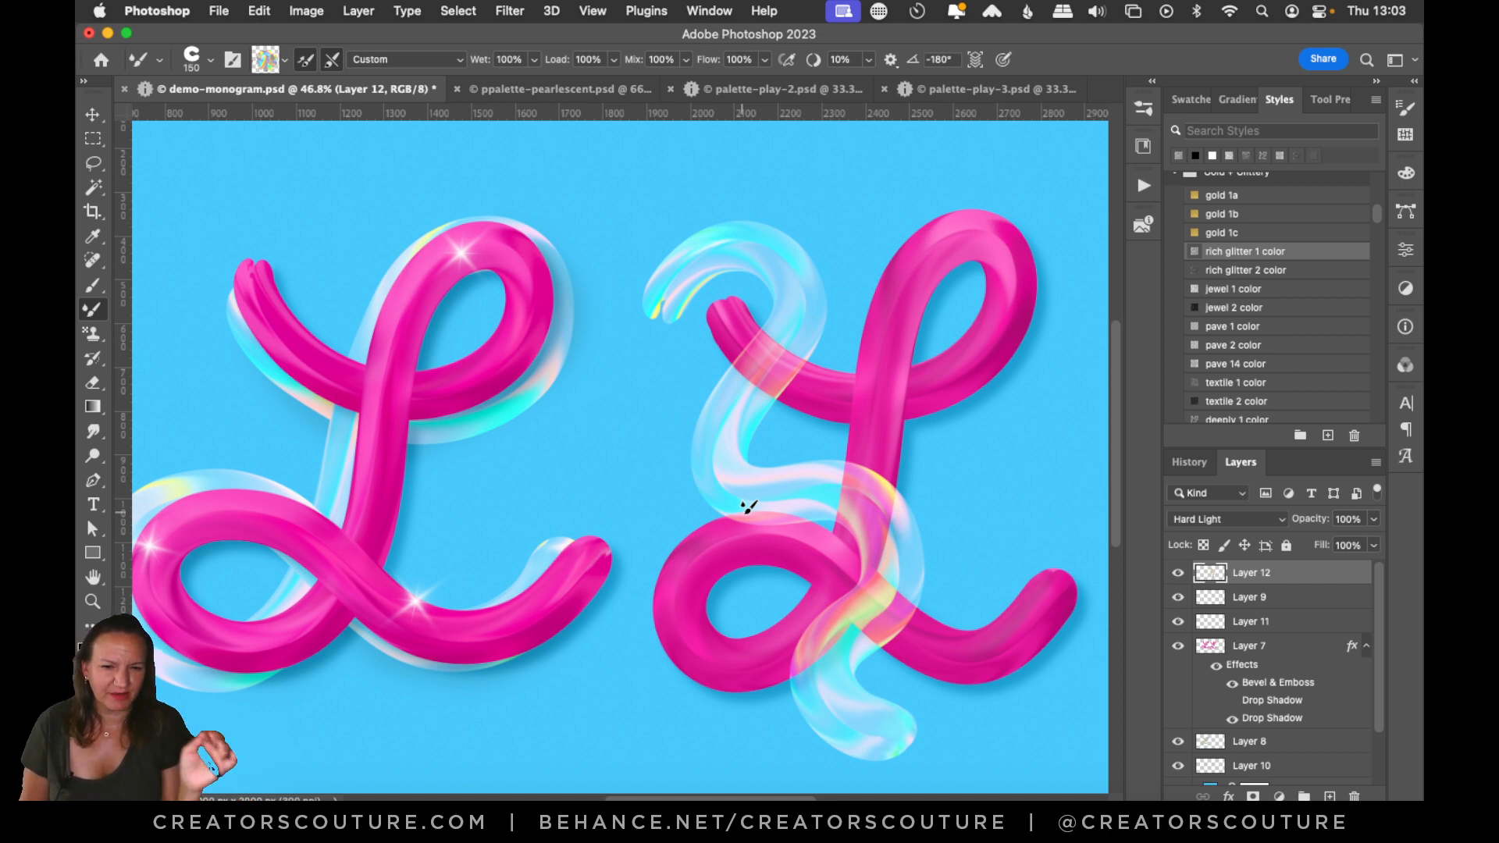
{"action": "key", "text": "super+z"}
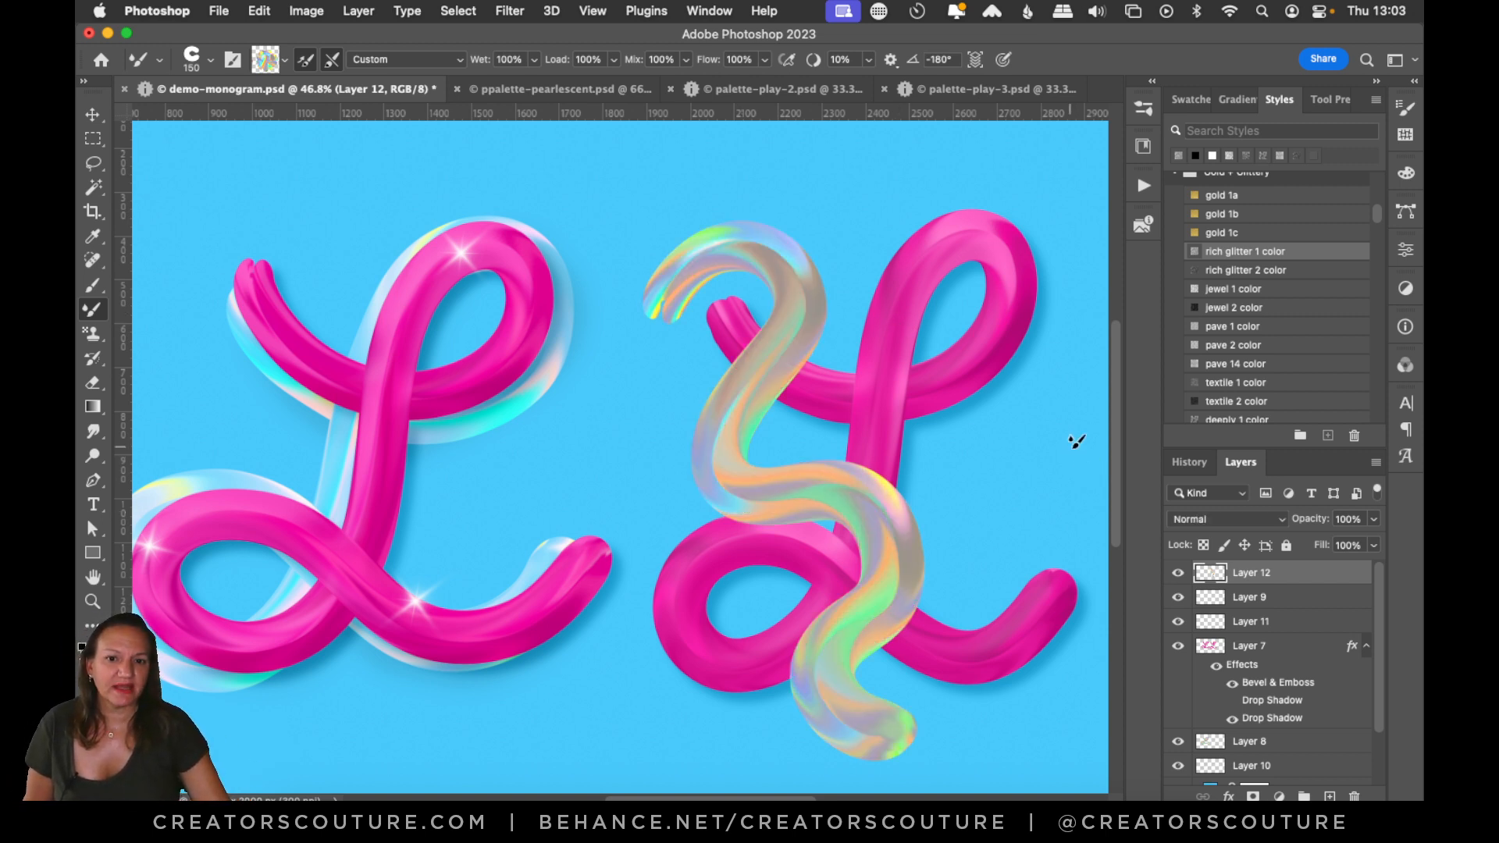
{"action": "key", "text": "super+z"}
- Sample the PALETTE 05 swatch in ppalette-pearlescent.psd and paint a curved stroke with it on Layer 12 of demo-monogram.psd
{"action": "left_click", "coordinate": [753, 92]}
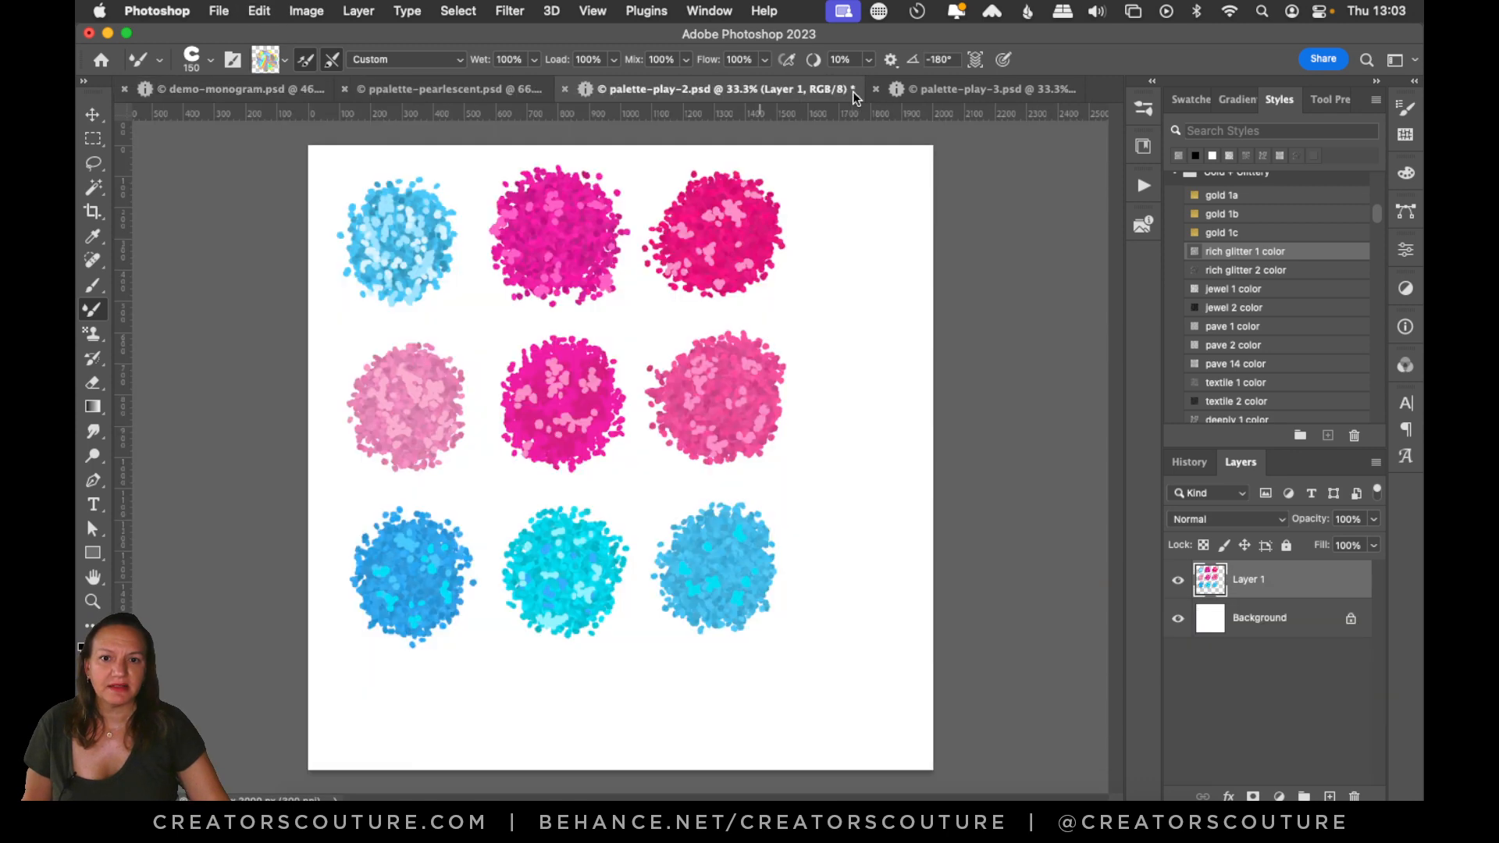
{"action": "left_click", "coordinate": [1038, 89]}
{"action": "left_click", "coordinate": [449, 89]}
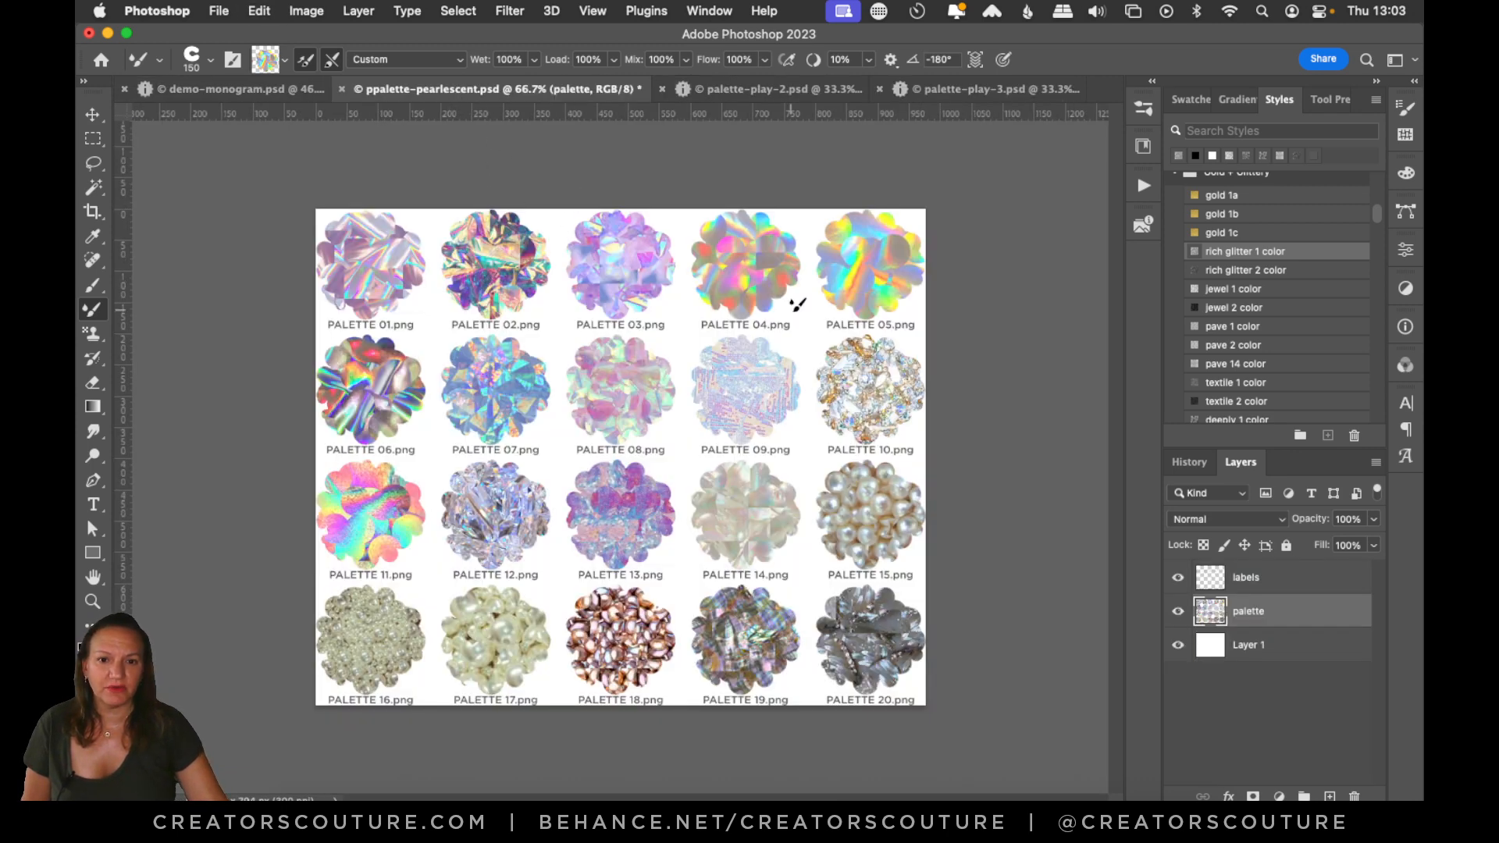
{"action": "left_click", "coordinate": [869, 260], "text": "alt"}
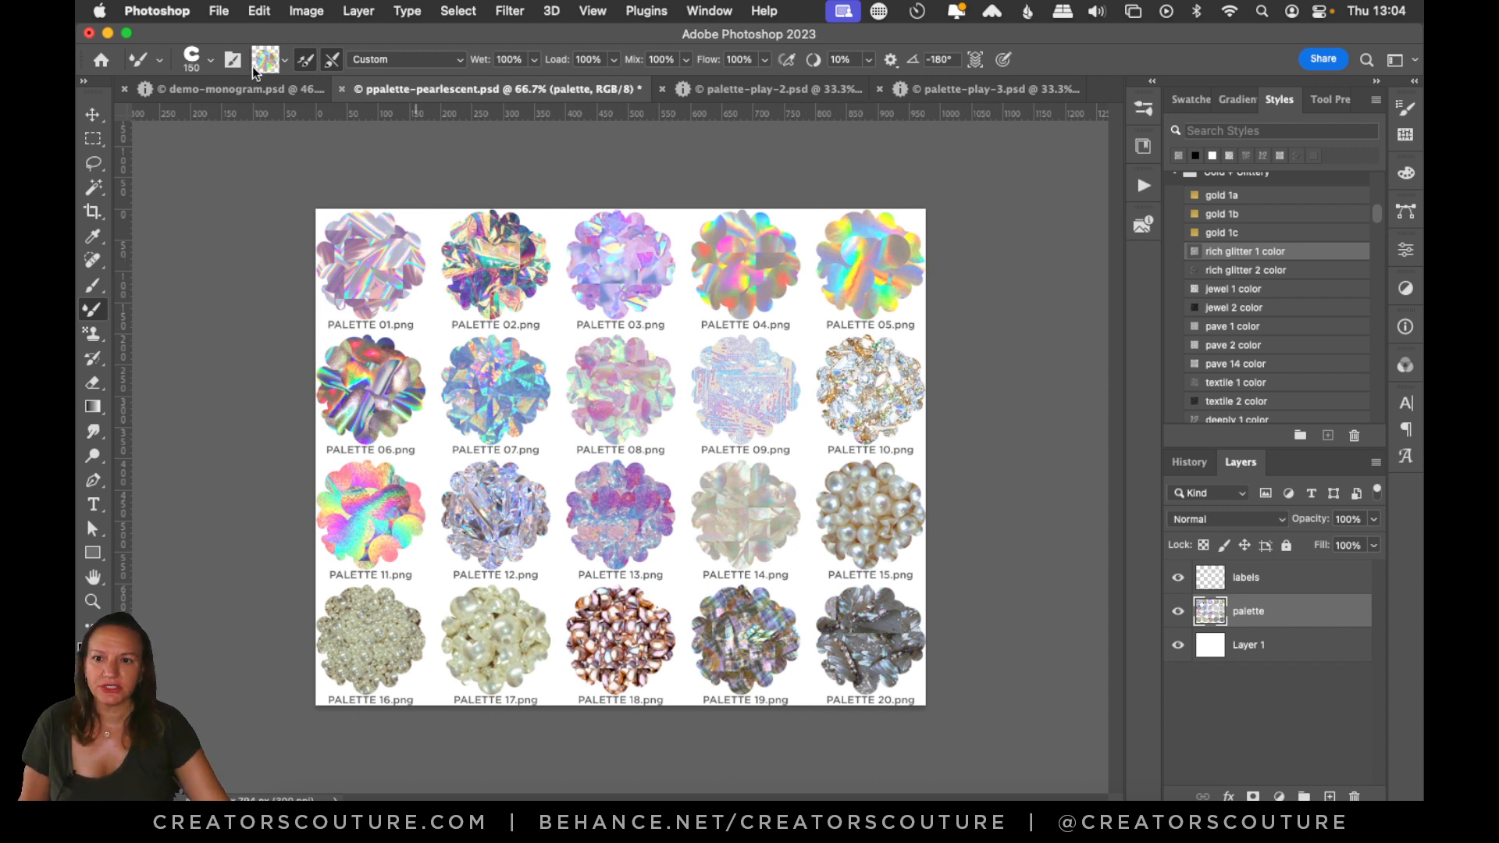
{"action": "left_click", "coordinate": [259, 86]}
{"action": "mouse_move", "coordinate": [781, 289]}
{"action": "left_mouse_down"}
{"action": "mouse_move", "coordinate": [779, 324]}
{"action": "mouse_move", "coordinate": [867, 207]}
{"action": "left_mouse_up"}
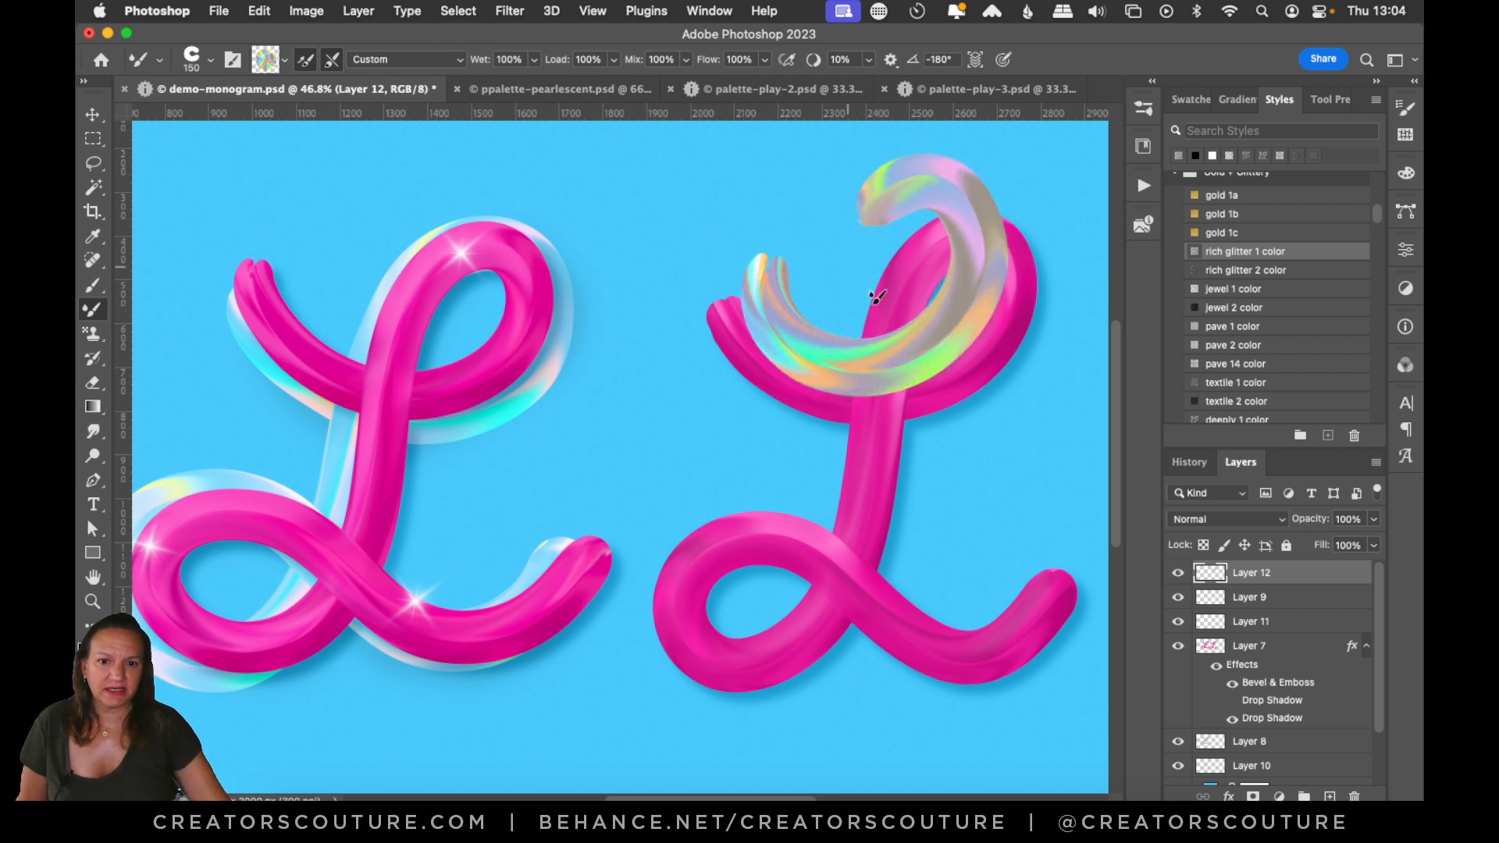
- Replace the curved stroke on Layer 12 with a long wavy iridescent stroke and try the Hard Light blend mode on the layer
{"action": "key", "text": "super+z"}
{"action": "mouse_move", "coordinate": [750, 211]}
{"action": "left_mouse_down"}
{"action": "mouse_move", "coordinate": [971, 335]}
{"action": "mouse_move", "coordinate": [951, 612]}
{"action": "mouse_move", "coordinate": [589, 756]}
{"action": "mouse_move", "coordinate": [574, 789]}
{"action": "left_mouse_up"}
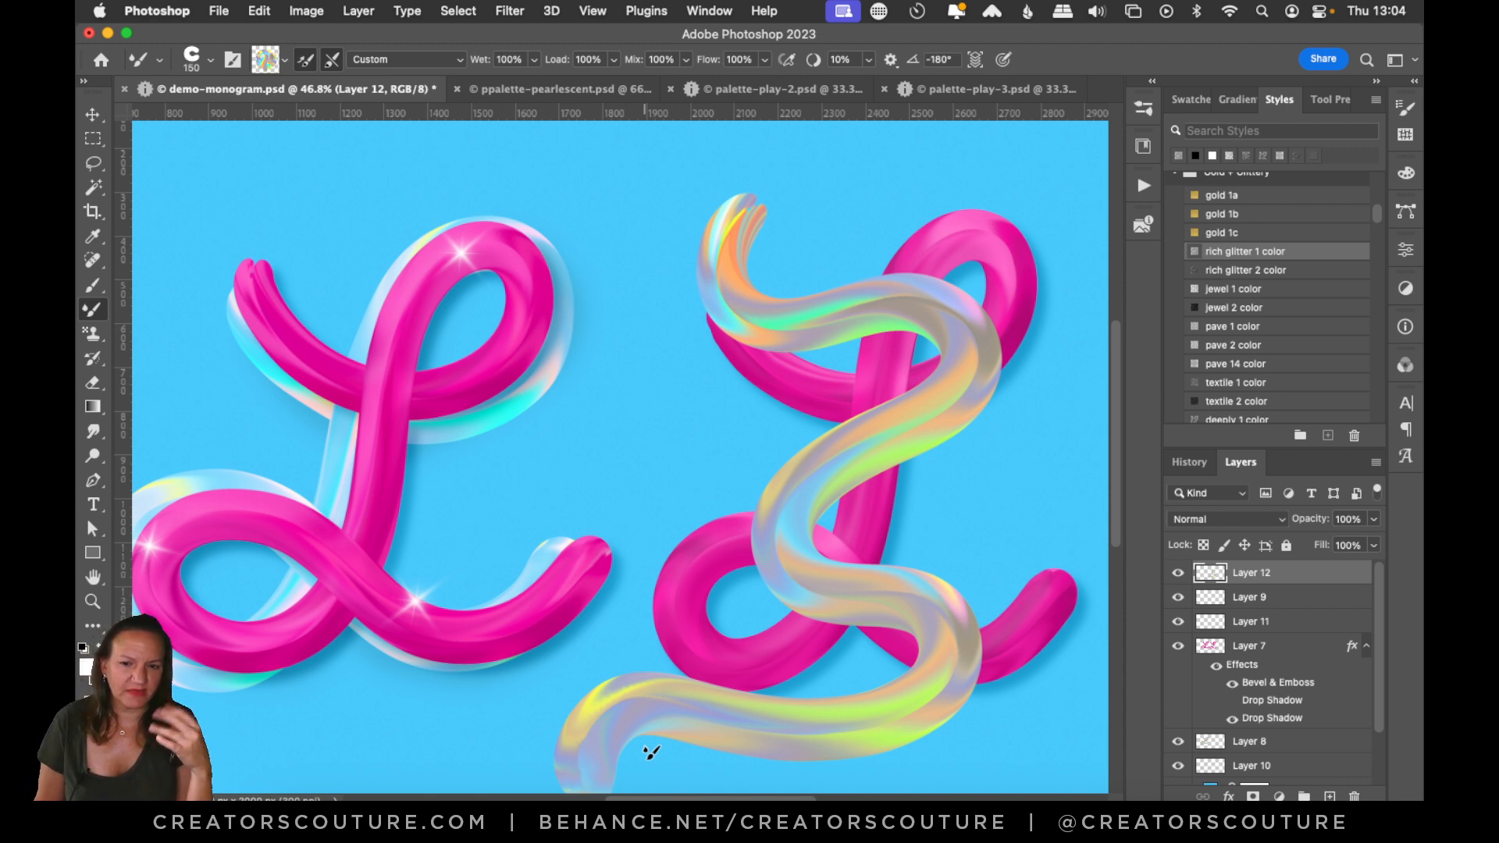
{"action": "key", "text": "super+z"}
{"action": "mouse_move", "coordinate": [1056, 186]}
{"action": "left_mouse_down"}
{"action": "mouse_move", "coordinate": [971, 234]}
{"action": "mouse_move", "coordinate": [722, 471]}
{"action": "mouse_move", "coordinate": [582, 693]}
{"action": "left_mouse_up"}
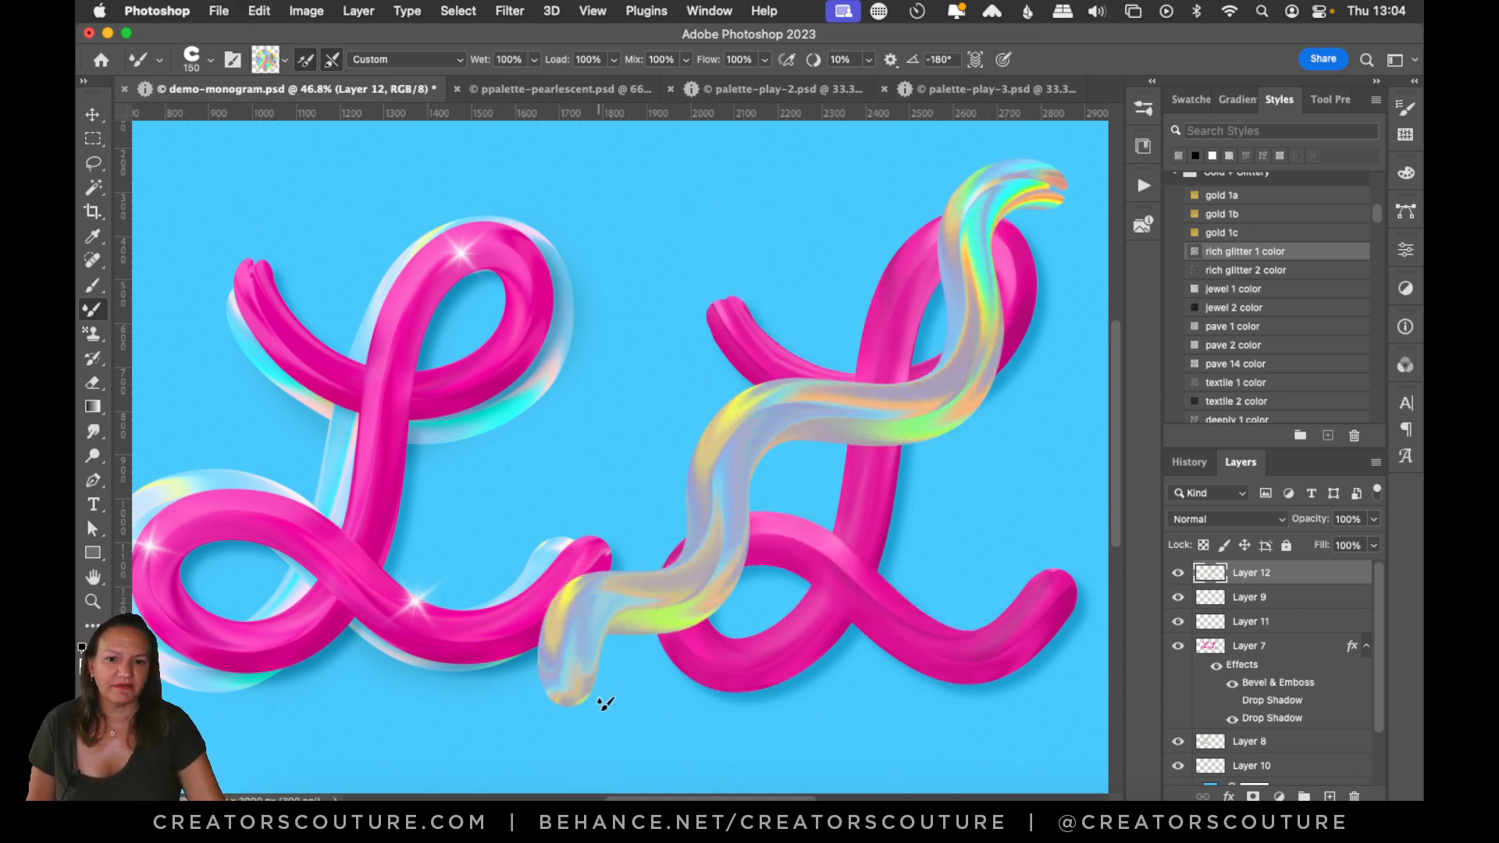
{"action": "left_click", "coordinate": [1204, 520]}
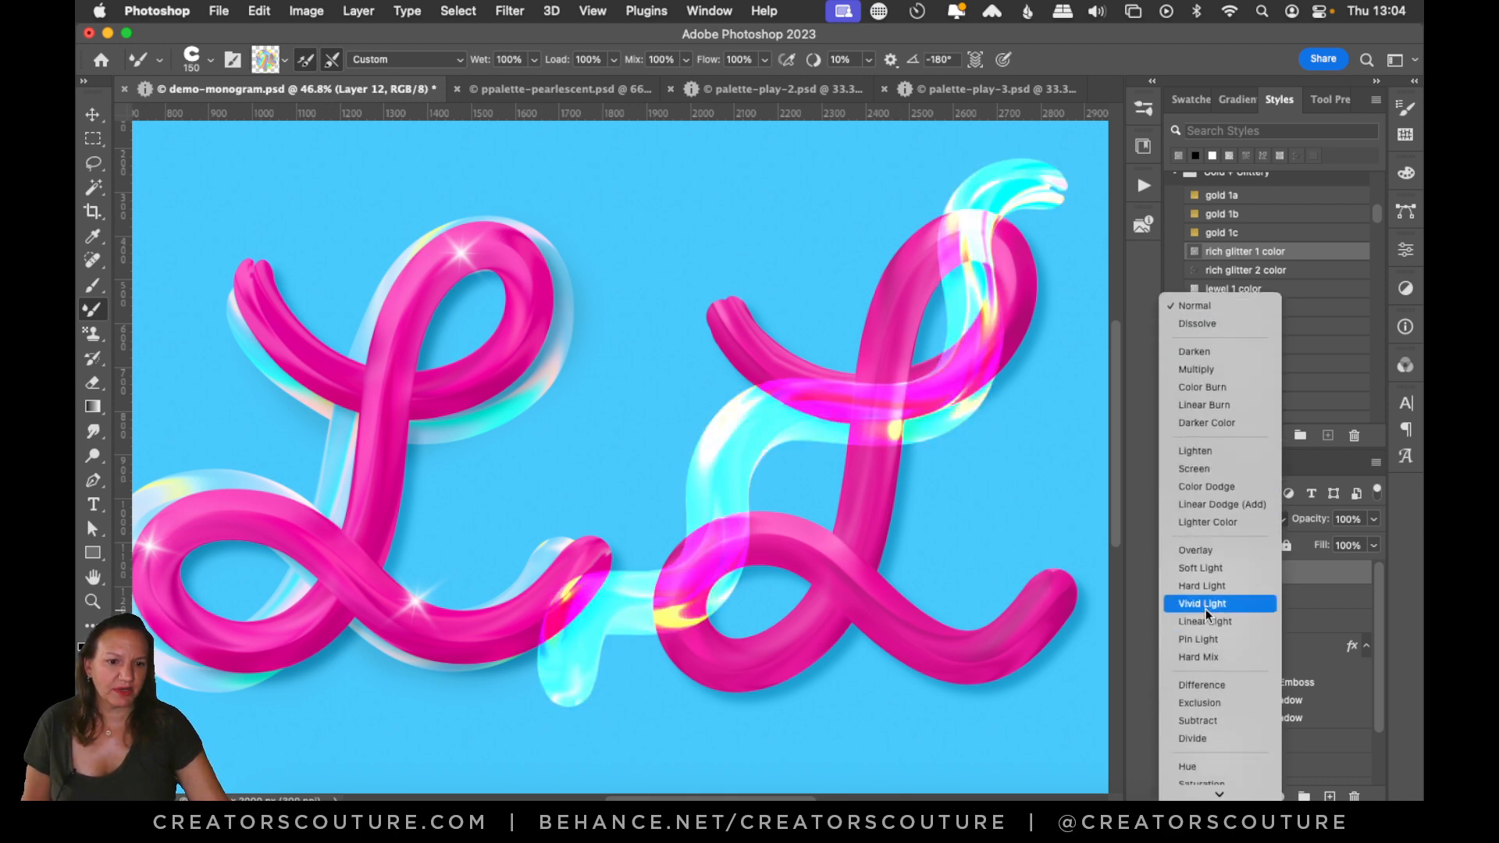
{"action": "left_click", "coordinate": [1207, 586]}
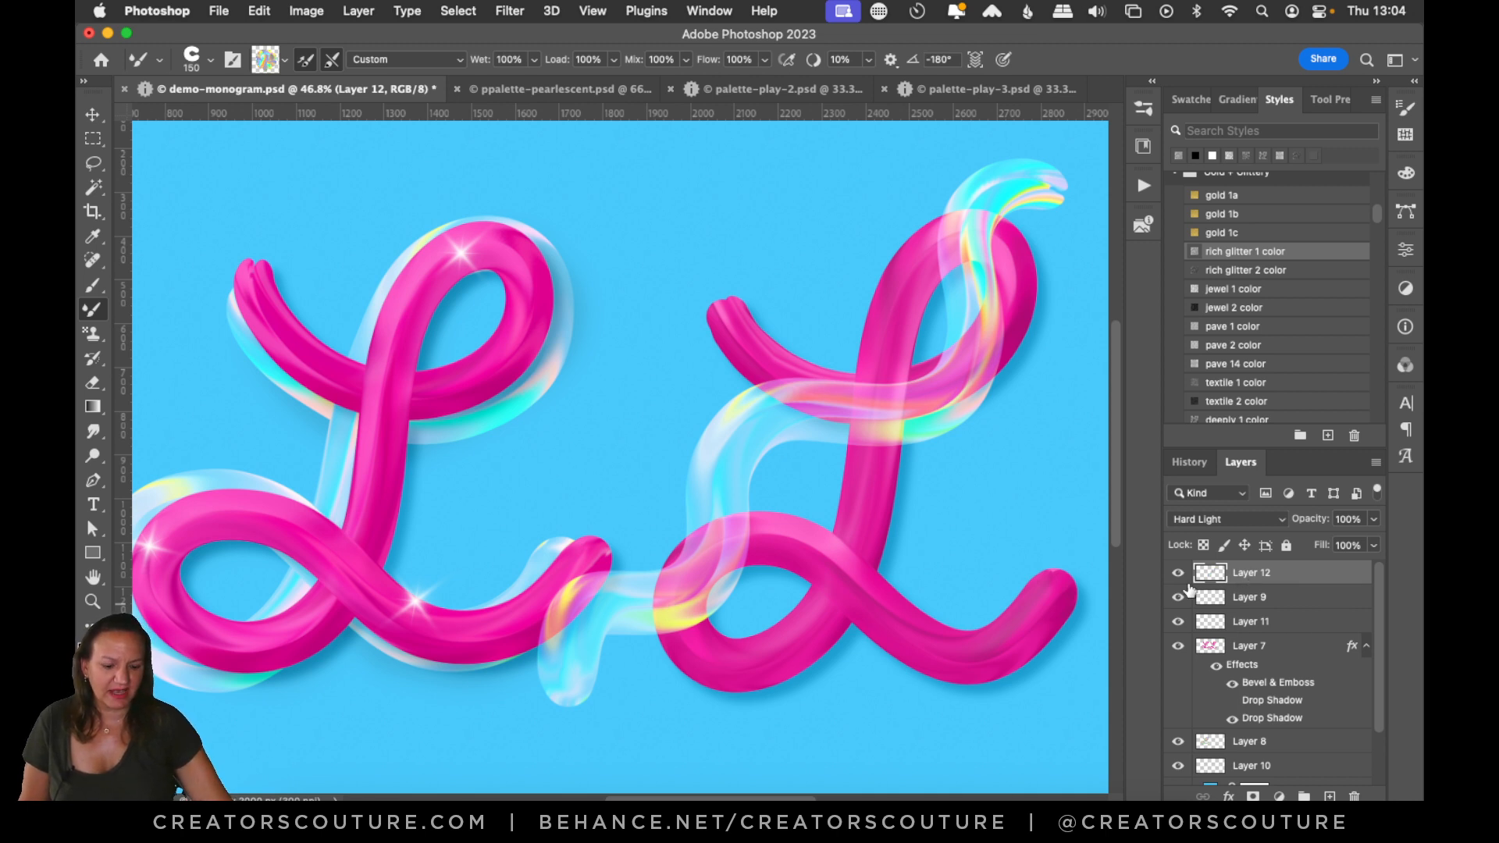
- Delete Layer 12 and make Layer 8, beneath the pink lettering, the active layer
{"action": "key", "text": "Delete"}
{"action": "left_click", "coordinate": [1273, 625]}
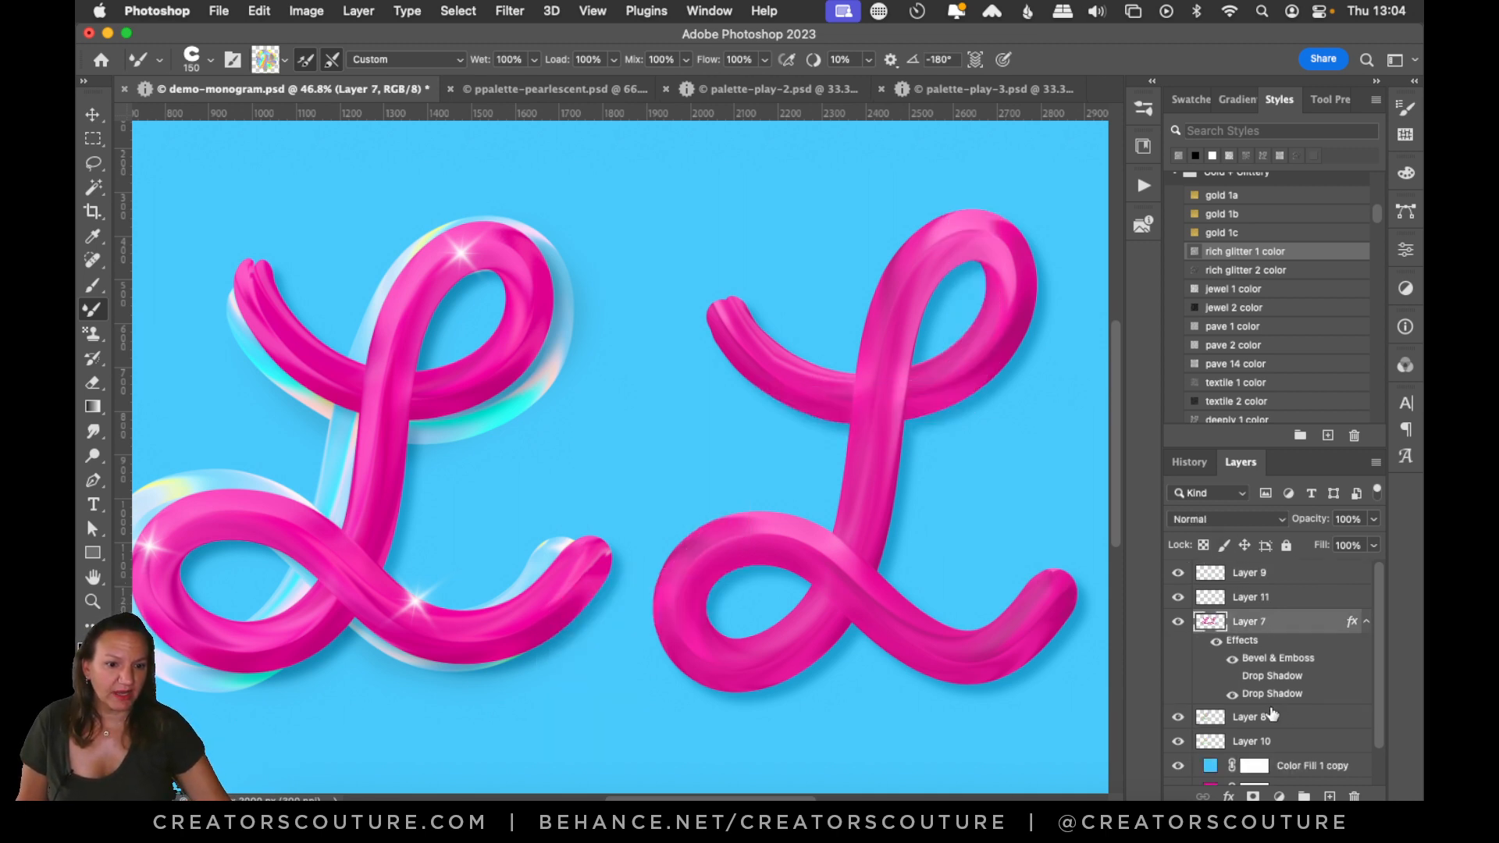
{"action": "left_click", "coordinate": [1269, 717]}
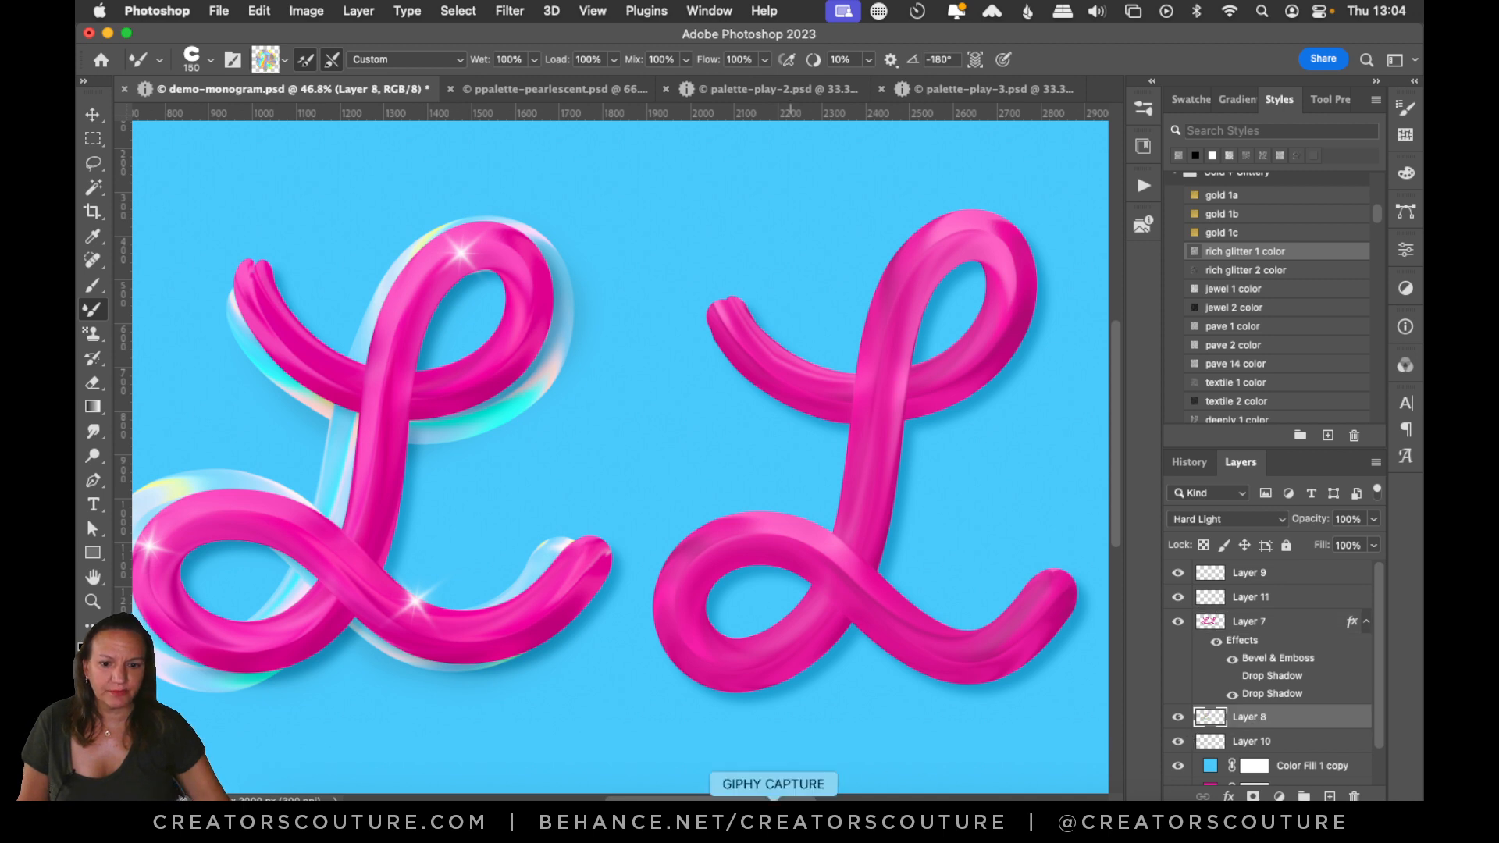
- Try painting an iridescent L behind the right-hand pink letter on Layer 8 with the Mixer Brush, and undo the stroke
{"action": "scroll", "coordinate": [781, 773], "scroll_direction": "right", "scroll_amount": 2}
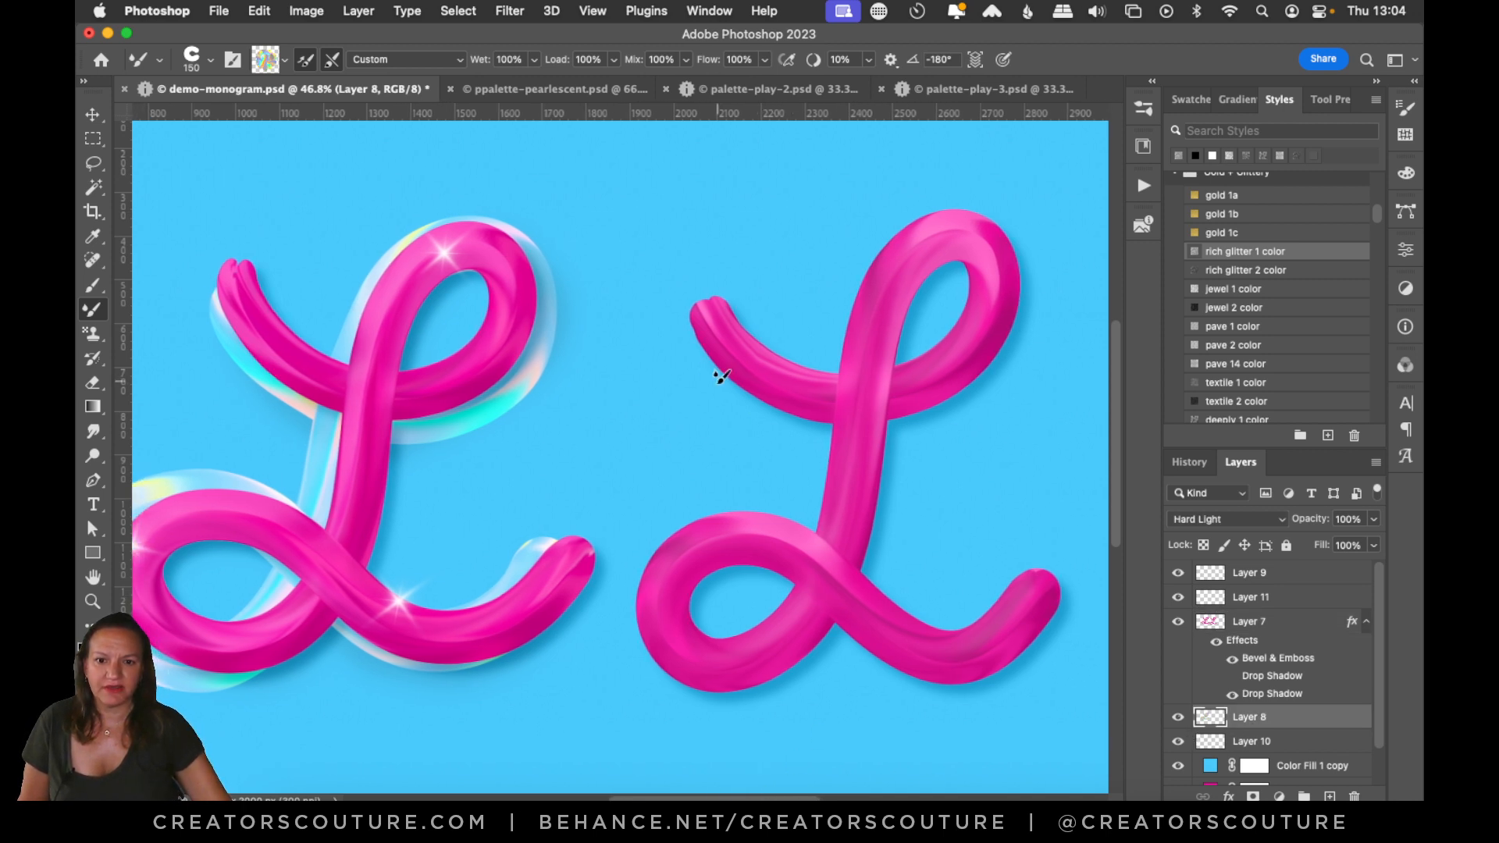
{"action": "left_click", "coordinate": [92, 601]}
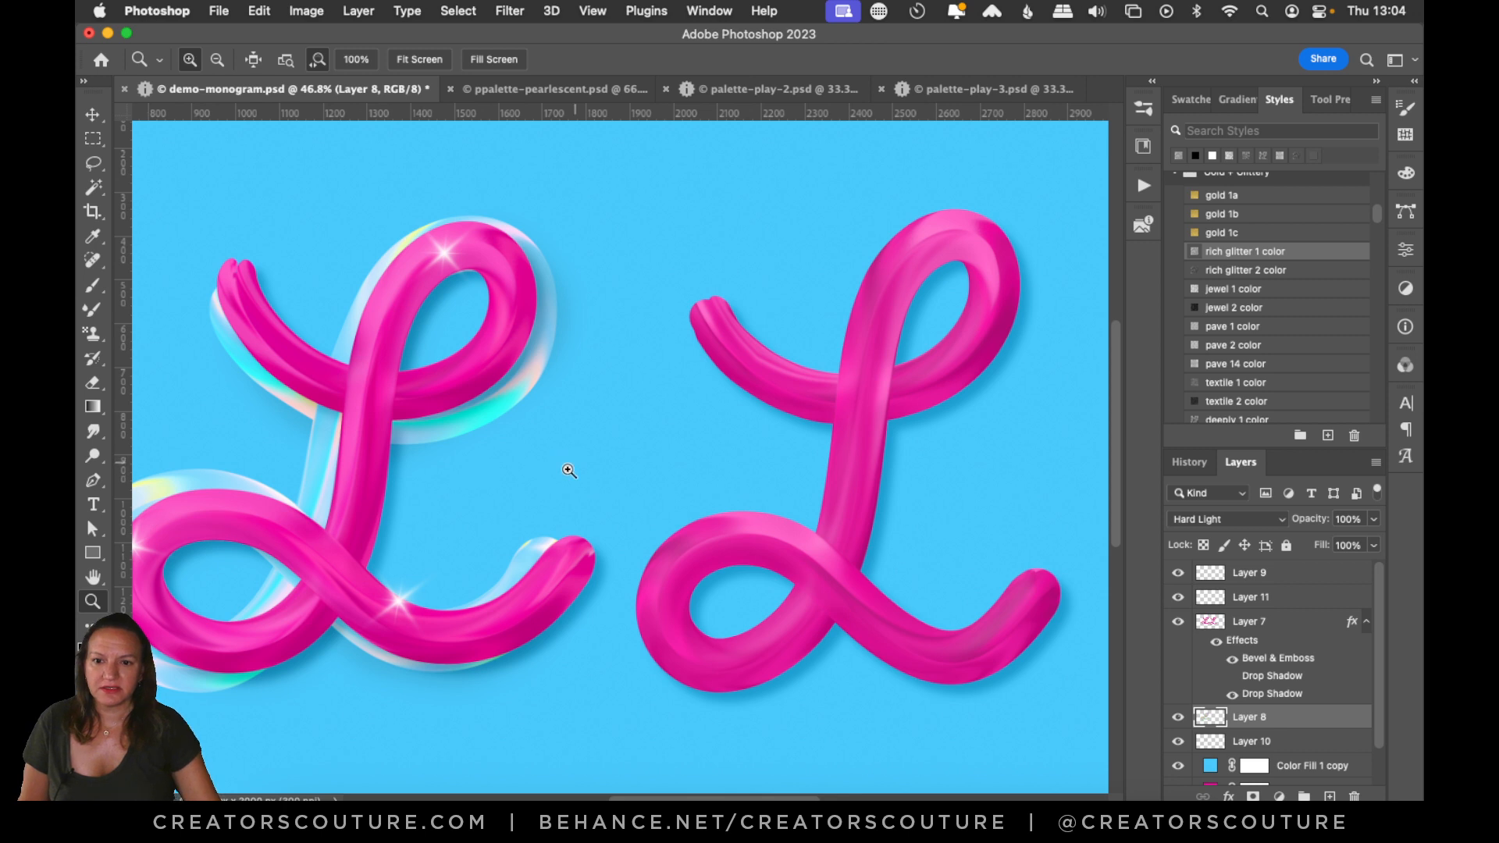
{"action": "mouse_move", "coordinate": [573, 467]}
{"action": "left_mouse_down"}
{"action": "mouse_move", "coordinate": [555, 481]}
{"action": "mouse_move", "coordinate": [543, 462]}
{"action": "left_mouse_up"}
{"action": "left_click", "coordinate": [92, 309]}
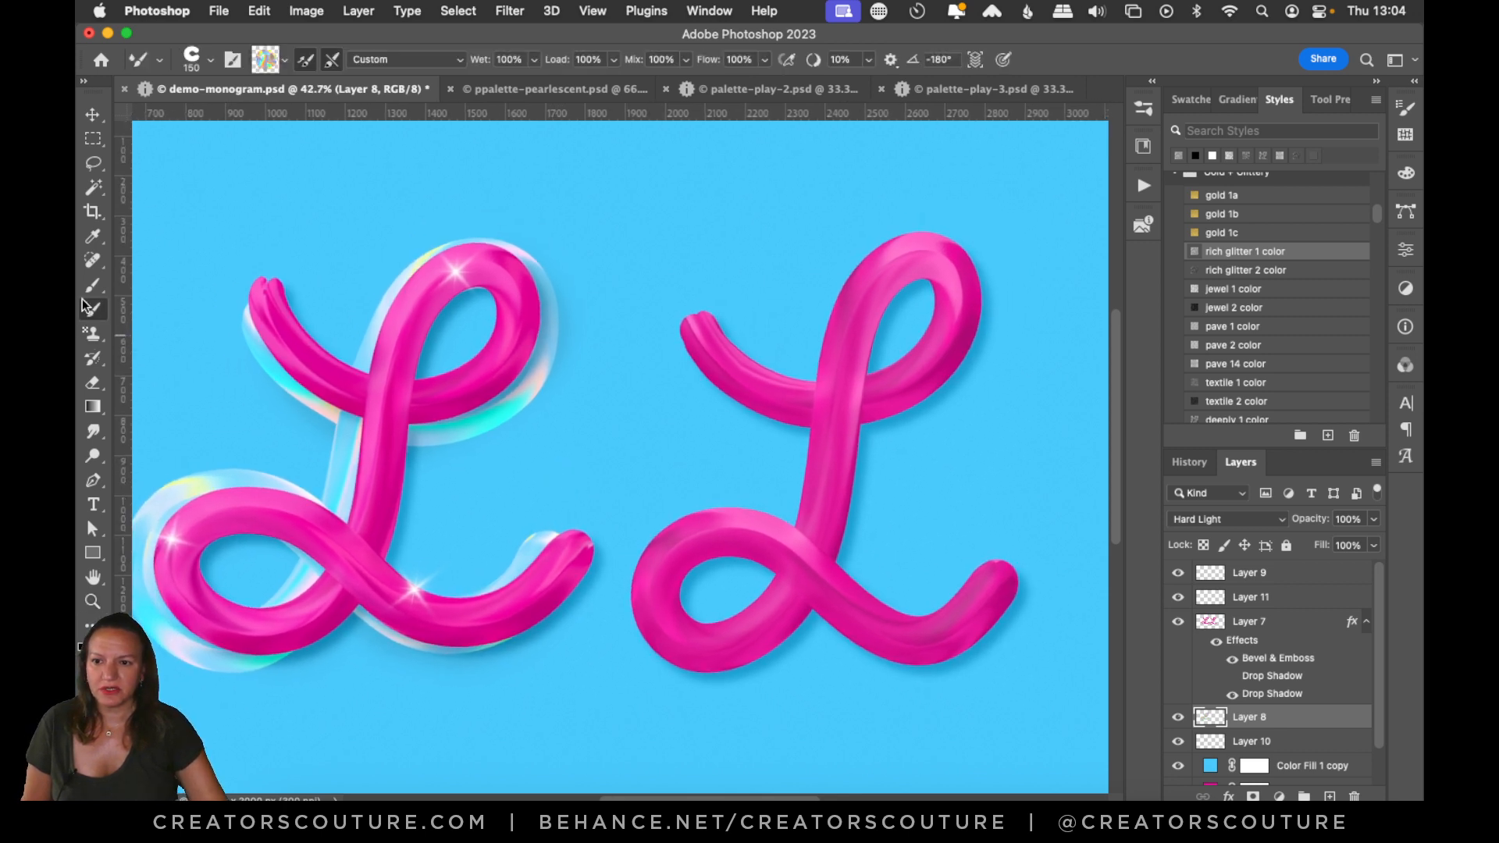
{"action": "mouse_move", "coordinate": [659, 327]}
{"action": "left_mouse_down"}
{"action": "mouse_move", "coordinate": [796, 412]}
{"action": "mouse_move", "coordinate": [903, 409]}
{"action": "mouse_move", "coordinate": [967, 339]}
{"action": "mouse_move", "coordinate": [936, 238]}
{"action": "mouse_move", "coordinate": [848, 272]}
{"action": "mouse_move", "coordinate": [815, 501]}
{"action": "mouse_move", "coordinate": [761, 615]}
{"action": "mouse_move", "coordinate": [677, 652]}
{"action": "mouse_move", "coordinate": [648, 575]}
{"action": "mouse_move", "coordinate": [699, 521]}
{"action": "mouse_move", "coordinate": [790, 541]}
{"action": "mouse_move", "coordinate": [926, 622]}
{"action": "mouse_move", "coordinate": [1014, 546]}
{"action": "left_mouse_up"}
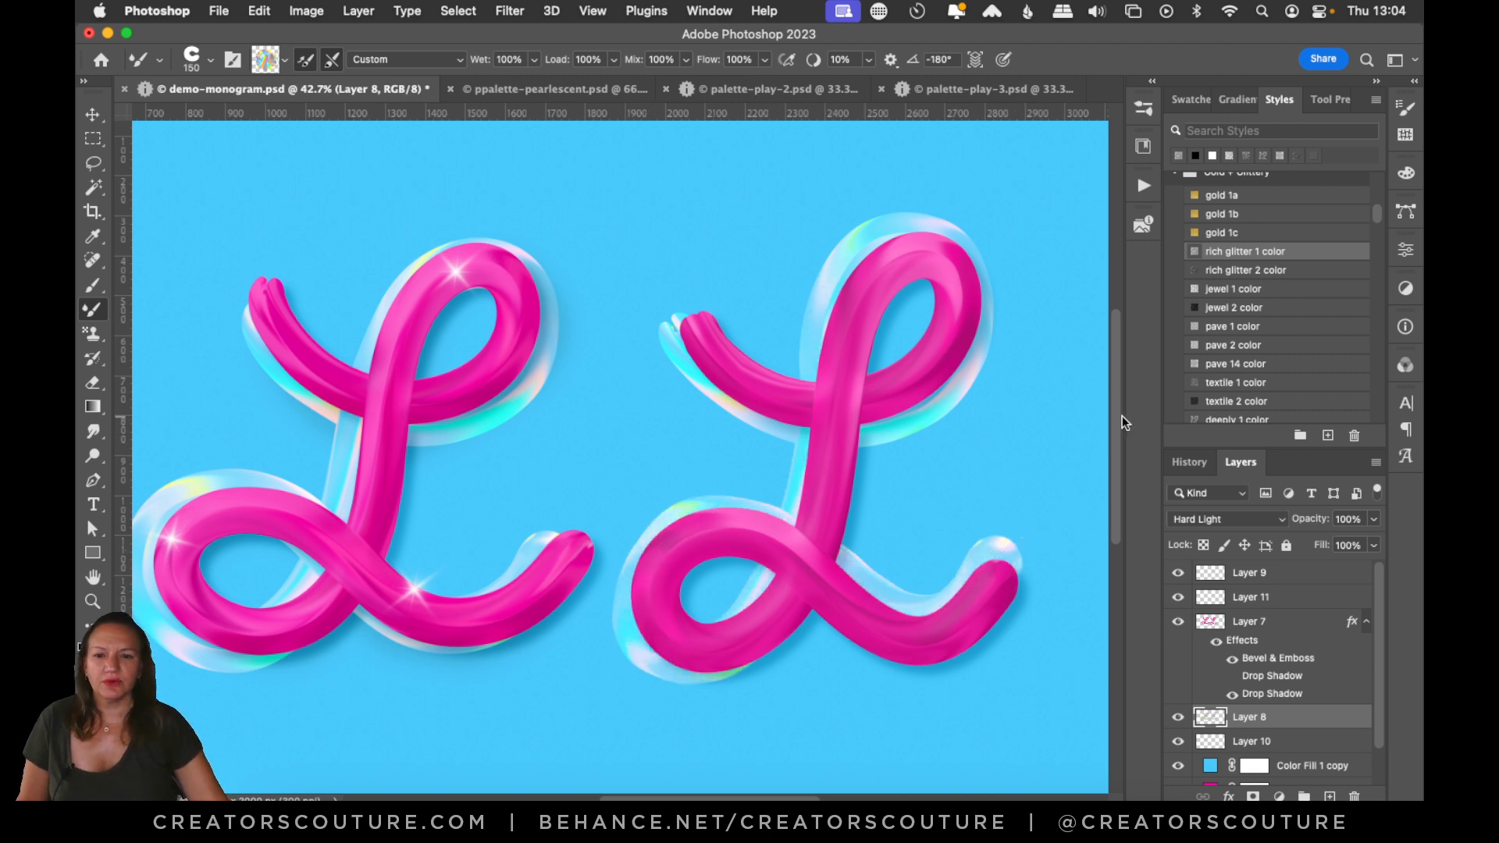
{"action": "key", "text": "super+z"}
- Set the Mixer Brush smoothing to 100% and paint an iridescent L on Layer 8 behind the right-hand pink letter
{"action": "left_click", "coordinate": [851, 59]}
{"action": "left_click_drag", "start_coordinate": [870, 62], "coordinate": [1012, 100]}
{"action": "mouse_move", "coordinate": [707, 366]}
{"action": "left_mouse_down"}
{"action": "mouse_move", "coordinate": [803, 438]}
{"action": "mouse_move", "coordinate": [943, 431]}
{"action": "mouse_move", "coordinate": [1004, 334]}
{"action": "mouse_move", "coordinate": [972, 247]}
{"action": "mouse_move", "coordinate": [883, 259]}
{"action": "mouse_move", "coordinate": [821, 366]}
{"action": "mouse_move", "coordinate": [803, 530]}
{"action": "mouse_move", "coordinate": [736, 693]}
{"action": "mouse_move", "coordinate": [628, 719]}
{"action": "mouse_move", "coordinate": [587, 585]}
{"action": "mouse_move", "coordinate": [779, 423]}
{"action": "left_mouse_up"}
{"action": "key", "text": "super+z"}
{"action": "mouse_move", "coordinate": [709, 357]}
{"action": "left_mouse_down"}
{"action": "mouse_move", "coordinate": [766, 422]}
{"action": "mouse_move", "coordinate": [895, 429]}
{"action": "mouse_move", "coordinate": [969, 354]}
{"action": "mouse_move", "coordinate": [961, 245]}
{"action": "mouse_move", "coordinate": [885, 240]}
{"action": "mouse_move", "coordinate": [821, 373]}
{"action": "mouse_move", "coordinate": [760, 633]}
{"action": "mouse_move", "coordinate": [699, 680]}
{"action": "mouse_move", "coordinate": [630, 590]}
{"action": "mouse_move", "coordinate": [666, 507]}
{"action": "mouse_move", "coordinate": [776, 506]}
{"action": "mouse_move", "coordinate": [896, 628]}
{"action": "mouse_move", "coordinate": [1014, 542]}
{"action": "left_mouse_up"}
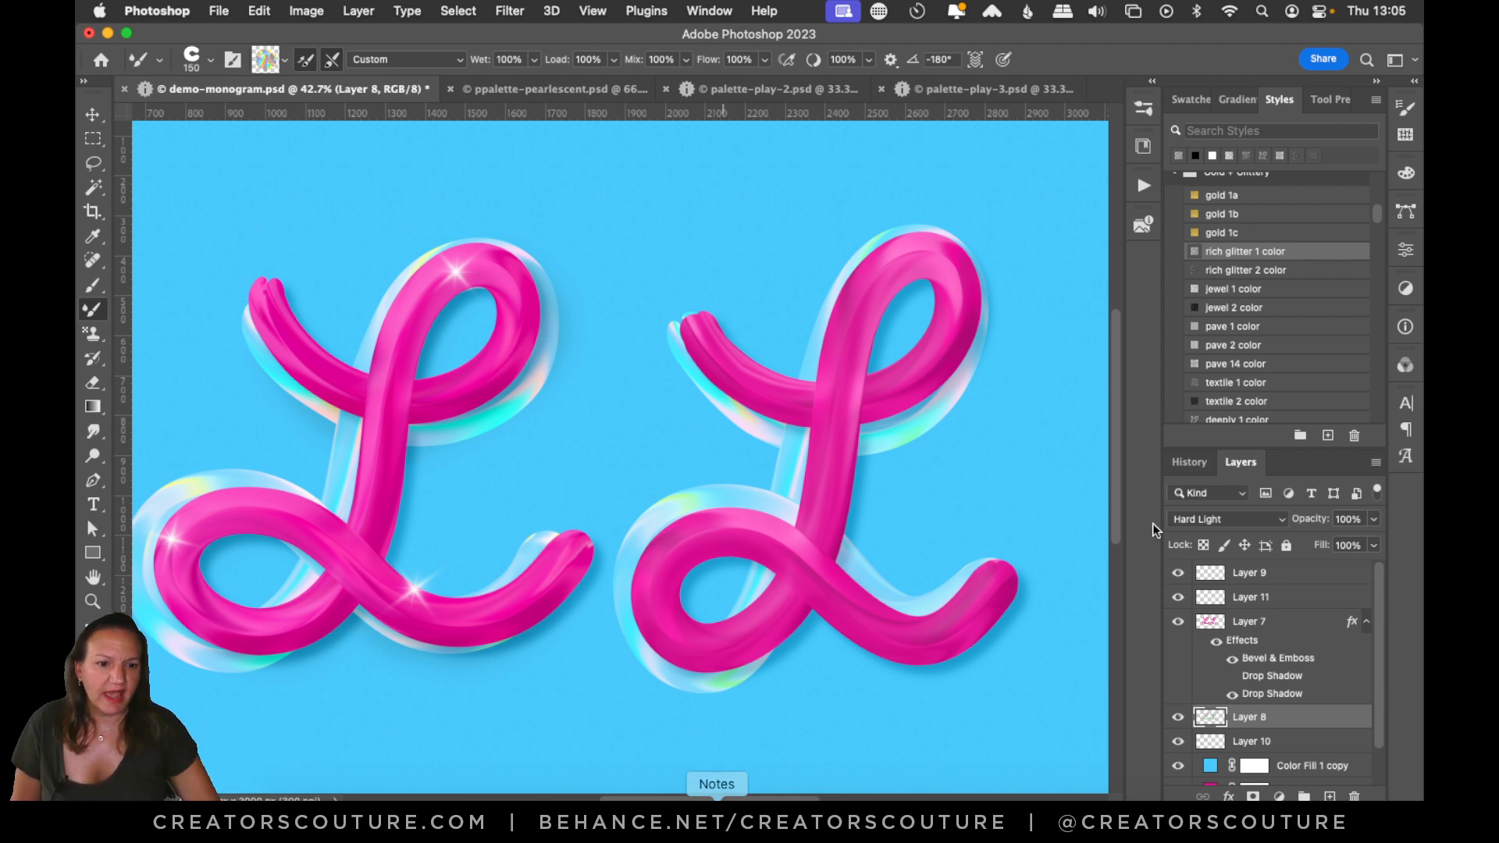
- Stamp sparkles with the sparkle 2 brush on Layer 11 over the right-hand letter's upper loop, lower loop, tail end and iridescent edge
{"action": "left_click", "coordinate": [1260, 597]}
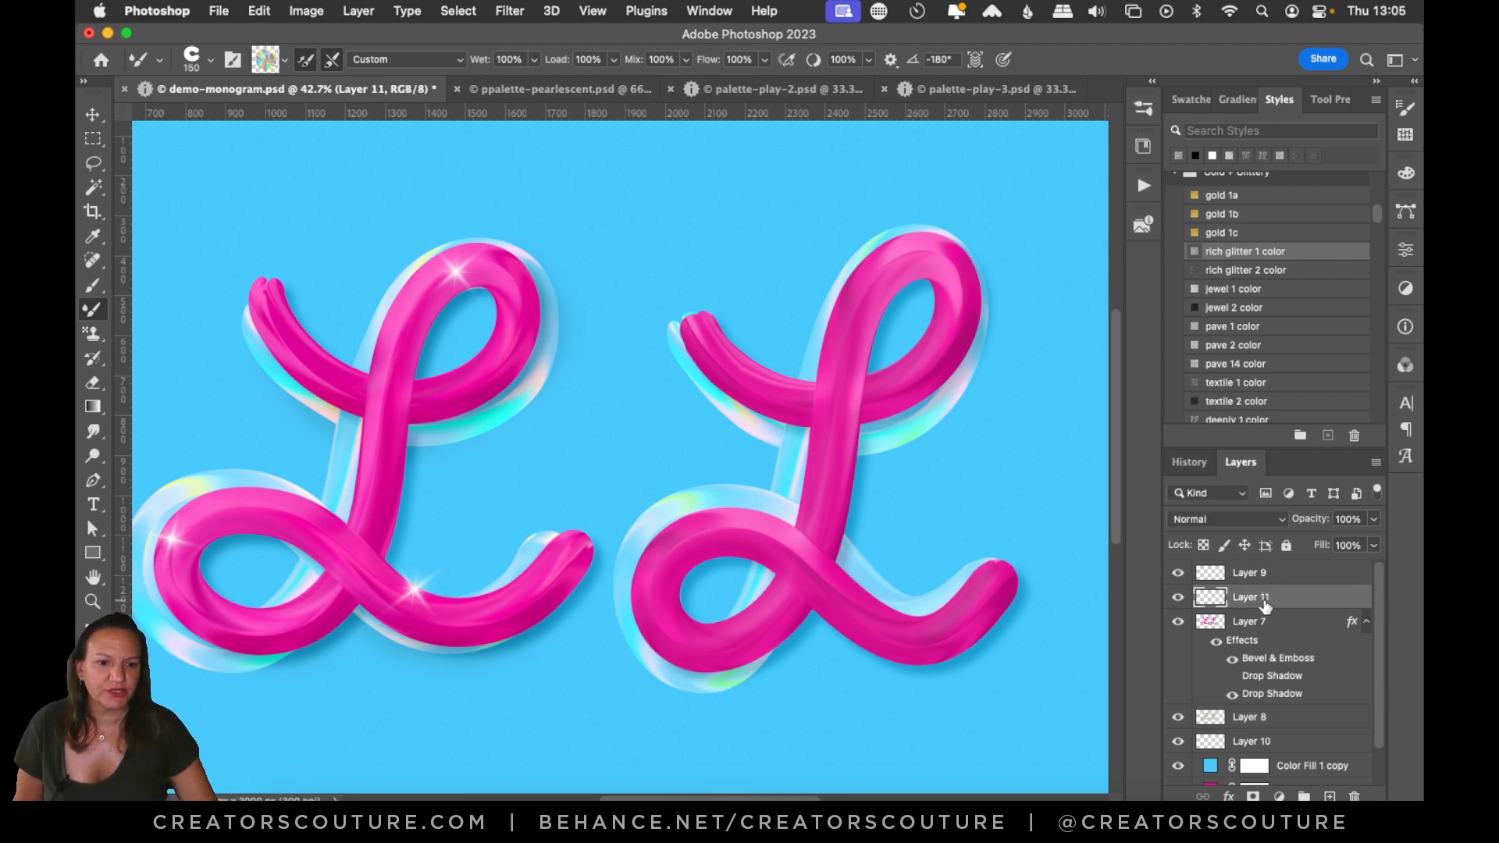
{"action": "left_click", "coordinate": [1144, 110]}
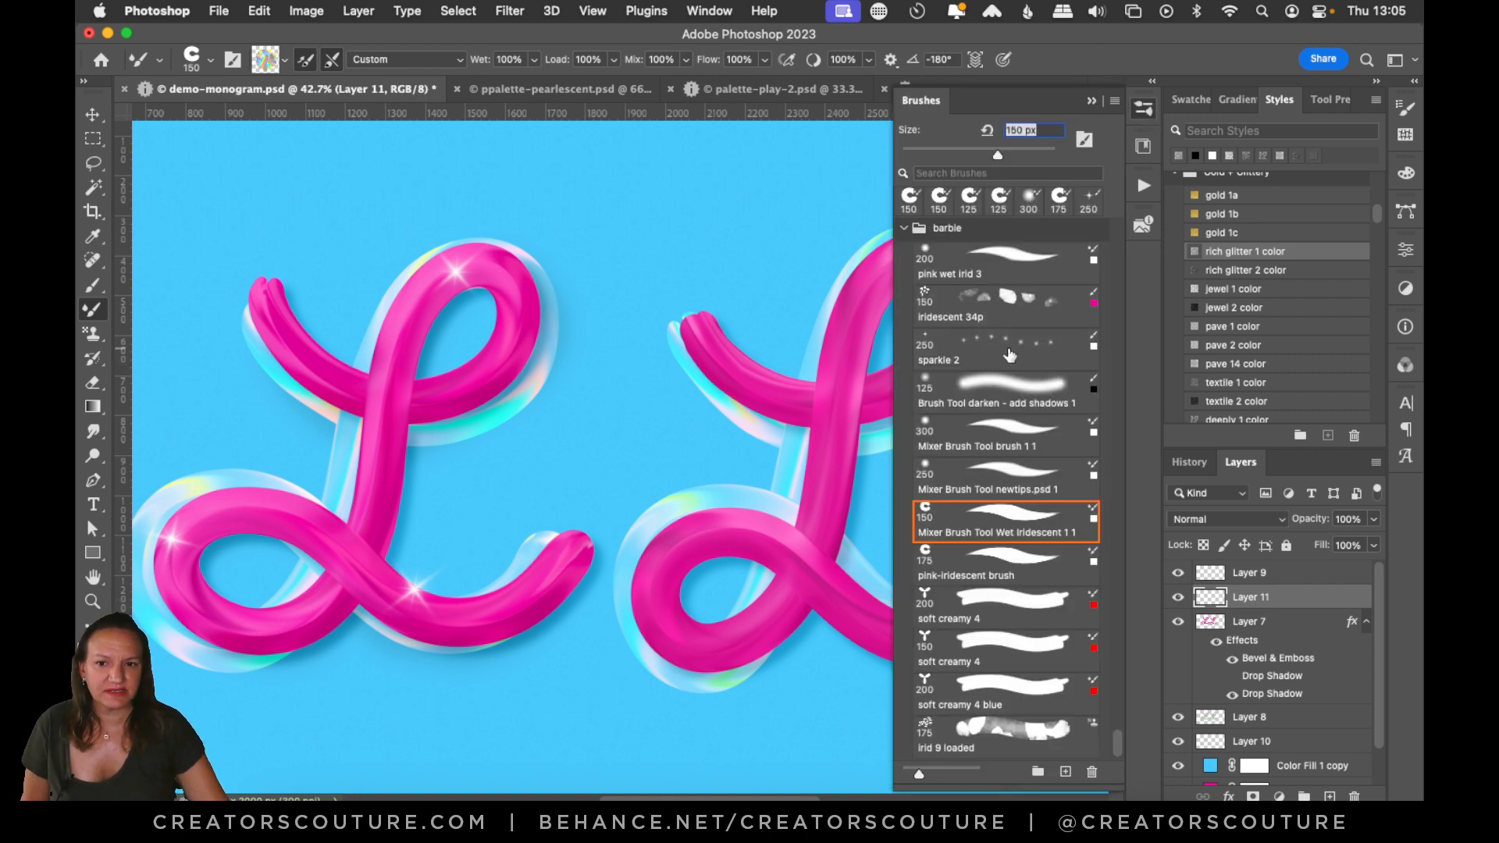
{"action": "left_click", "coordinate": [1000, 353]}
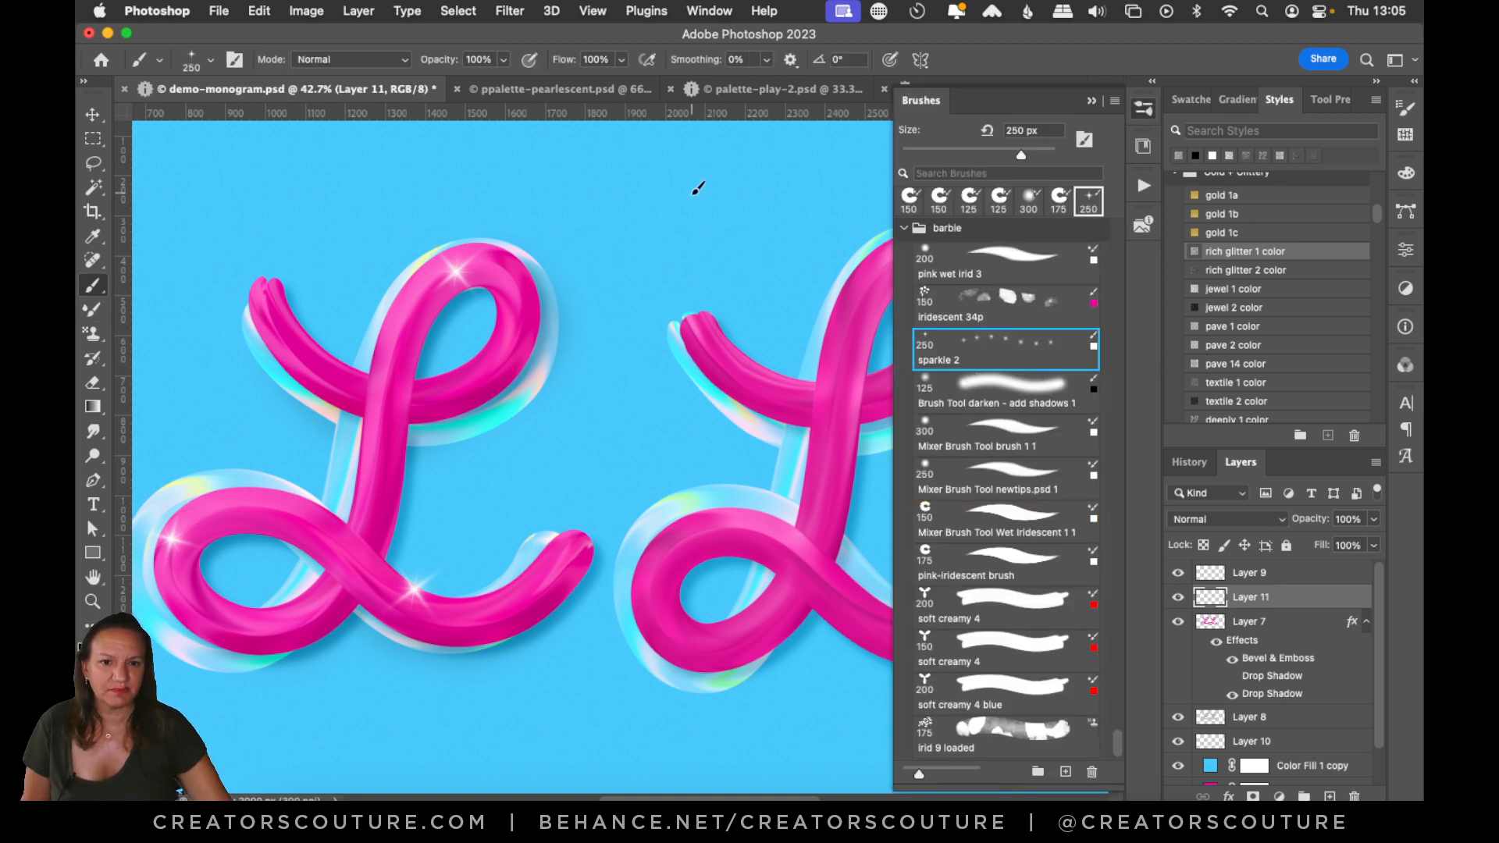
{"action": "left_click", "coordinate": [1144, 109]}
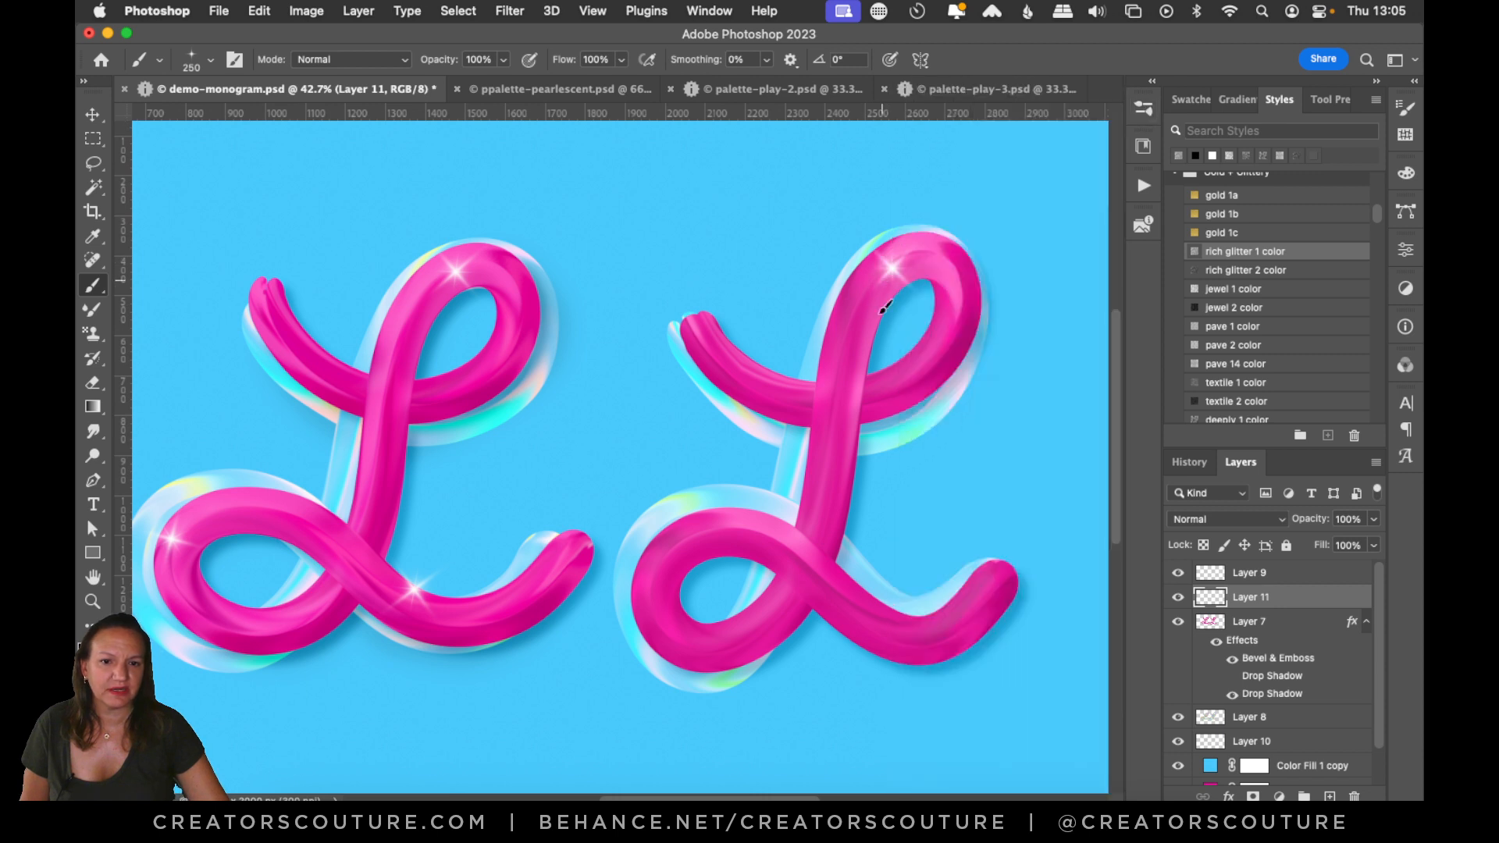
{"action": "left_click", "coordinate": [732, 531]}
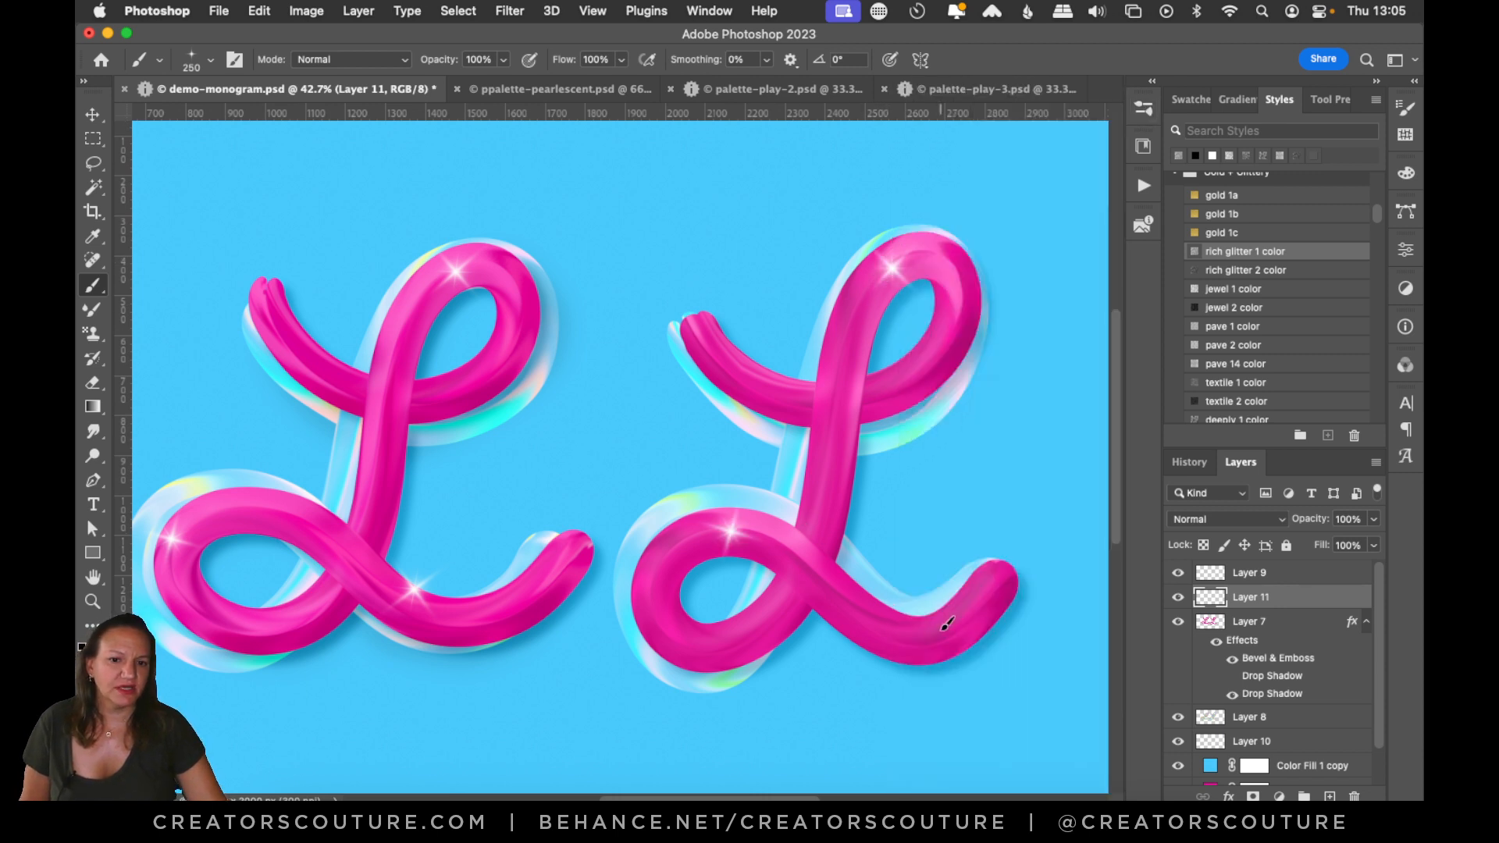
{"action": "left_click", "coordinate": [982, 596]}
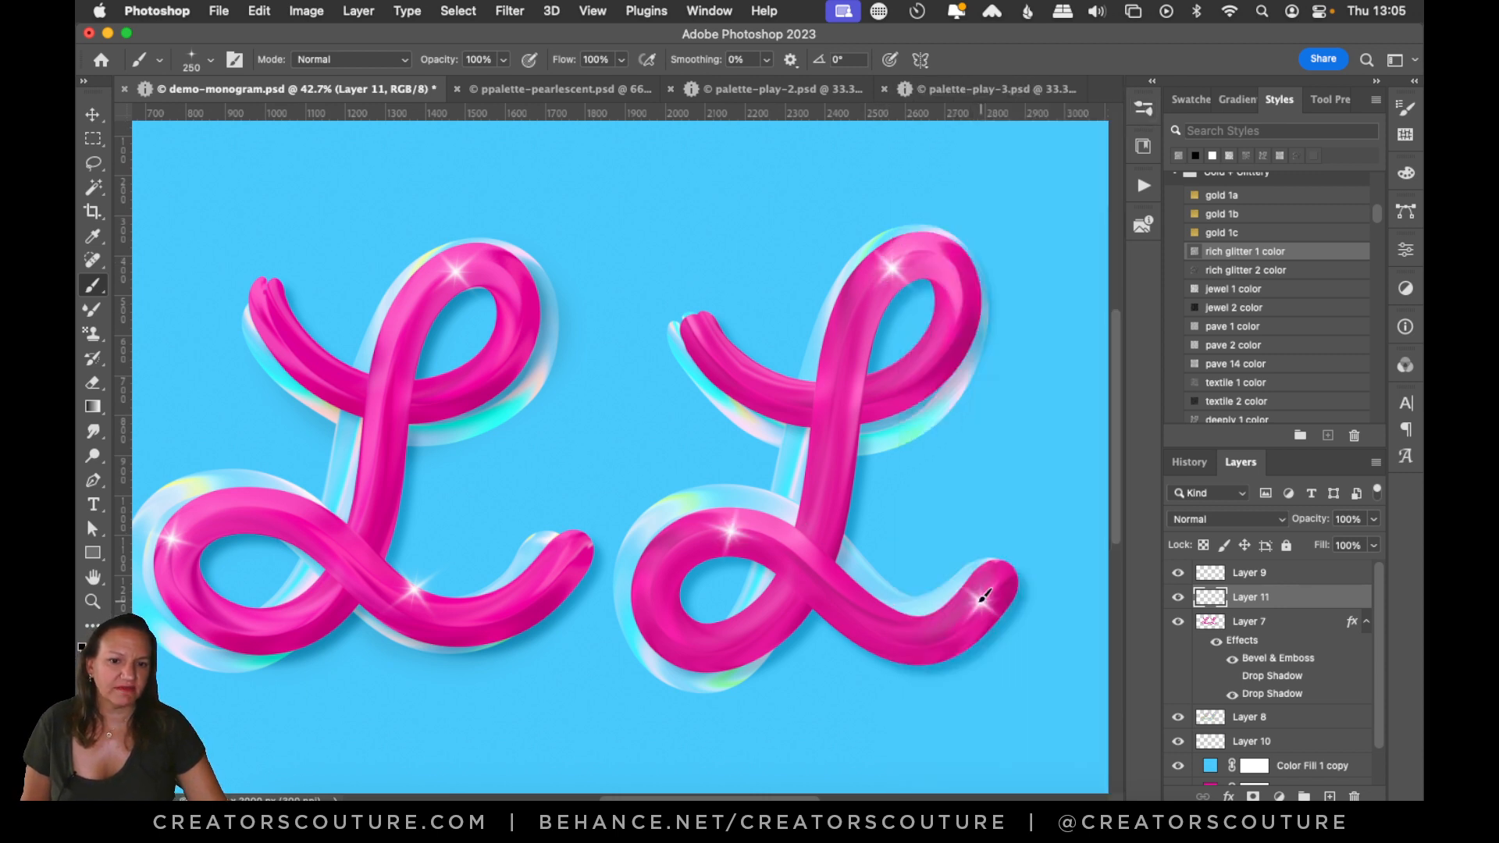
{"action": "left_click", "coordinate": [722, 403]}
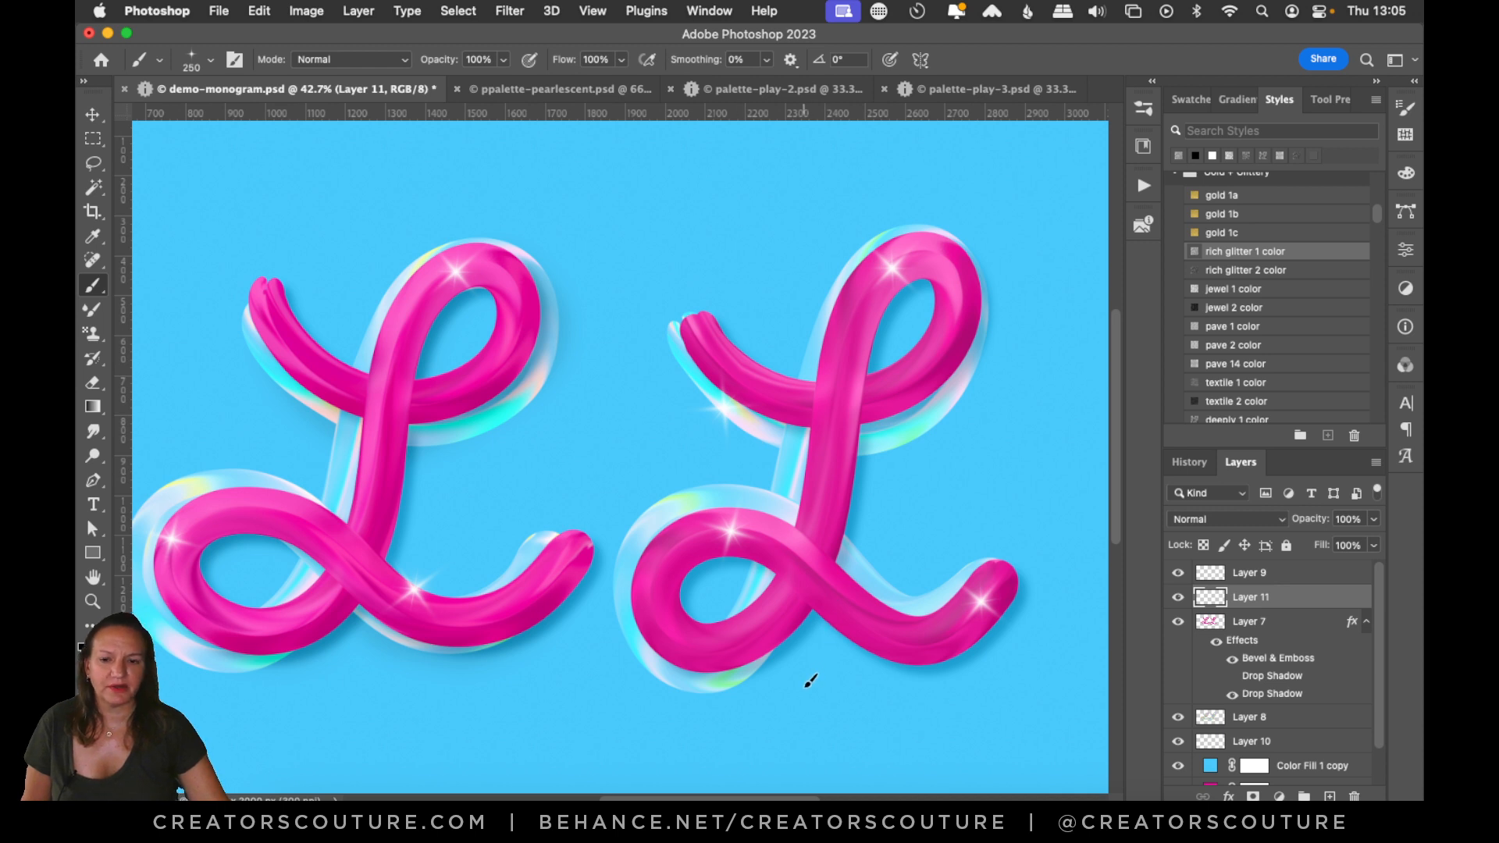